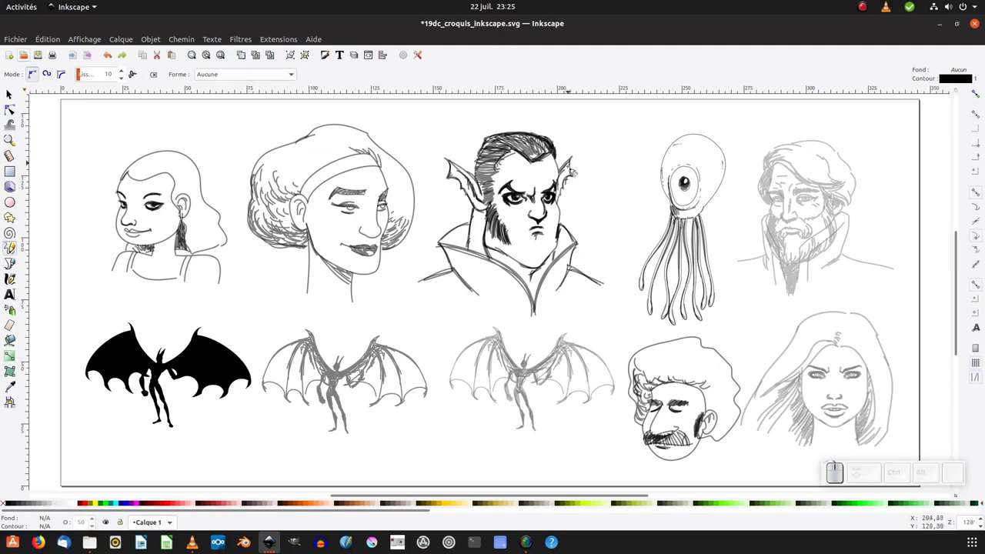
- Check the style settings for new objects in the Pencil tool's preferences
double_click(10, 247)
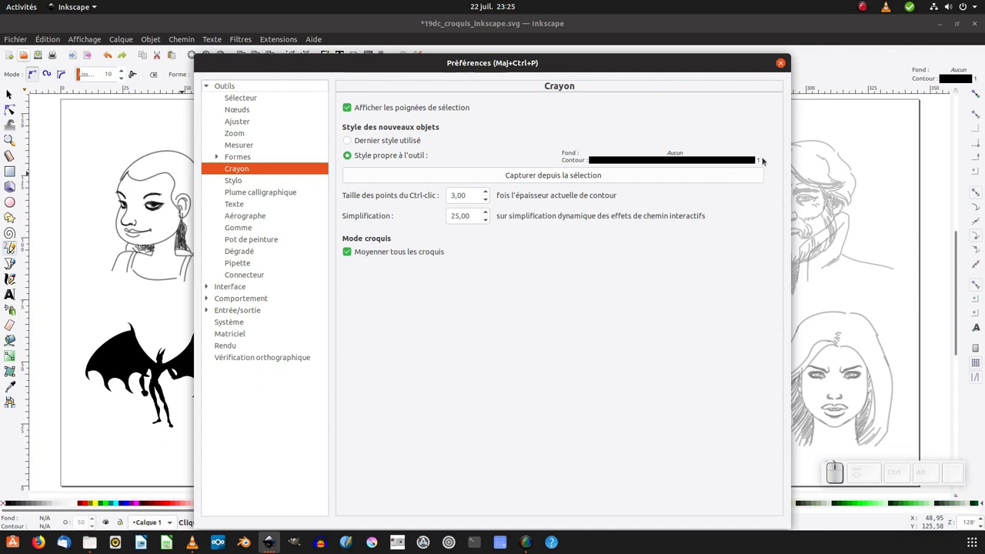
left_click(780, 62)
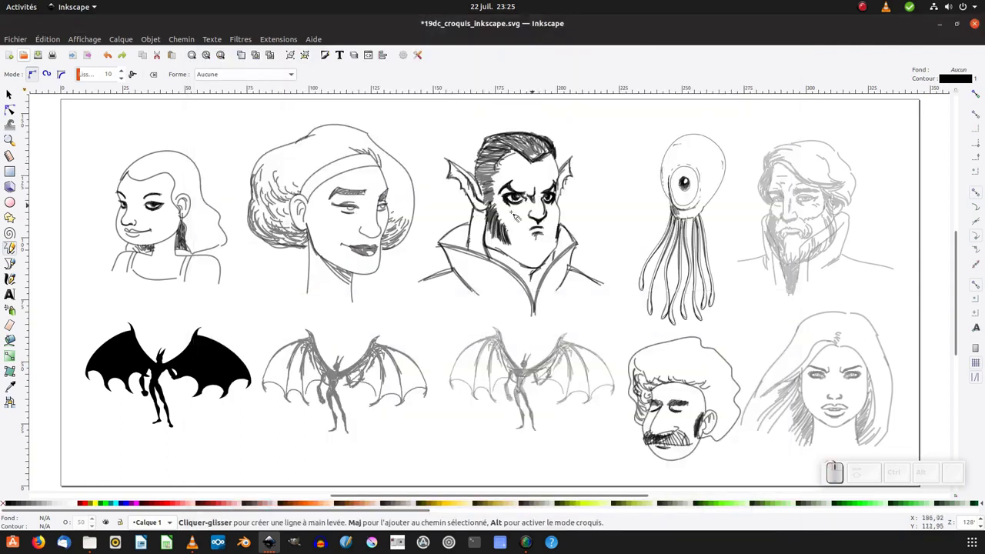
- Create a new document and import modele01.png as an embedded image with the default resolution and rendering options
left_click(14, 39)
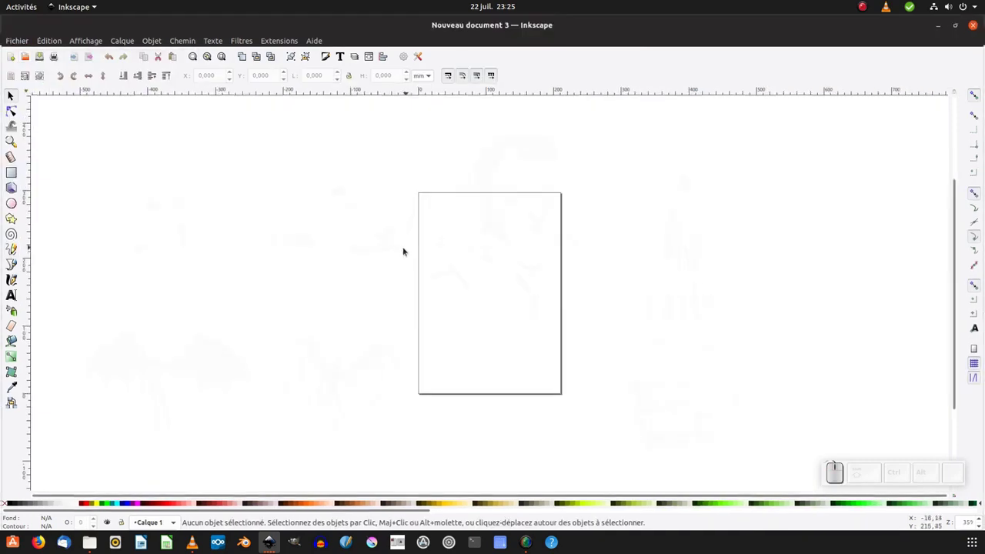
left_click(17, 39)
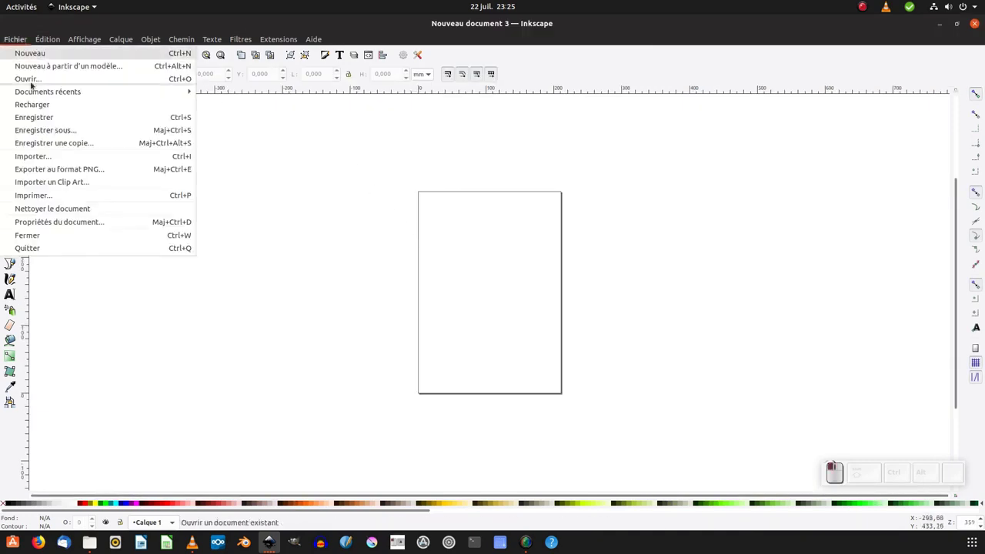
left_click(33, 156)
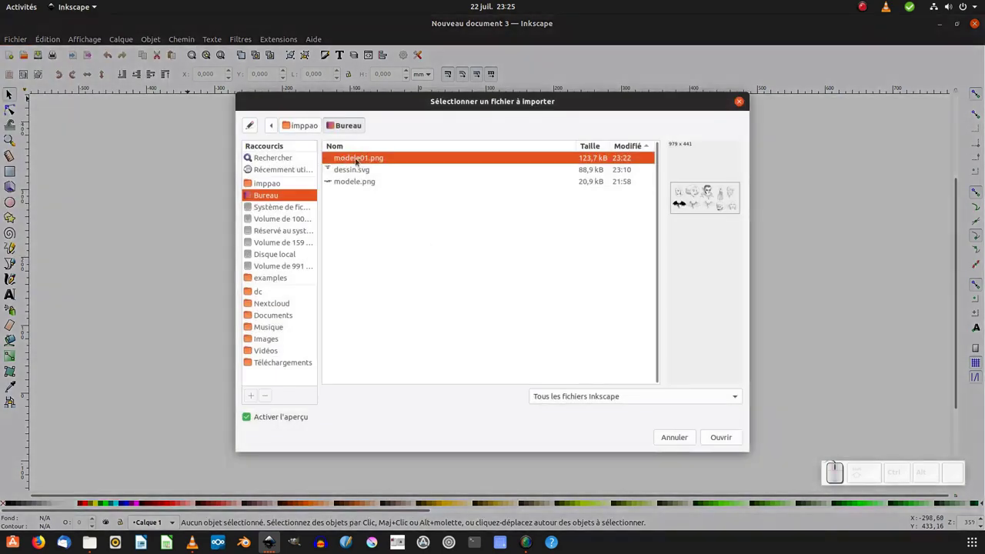
left_click(719, 437)
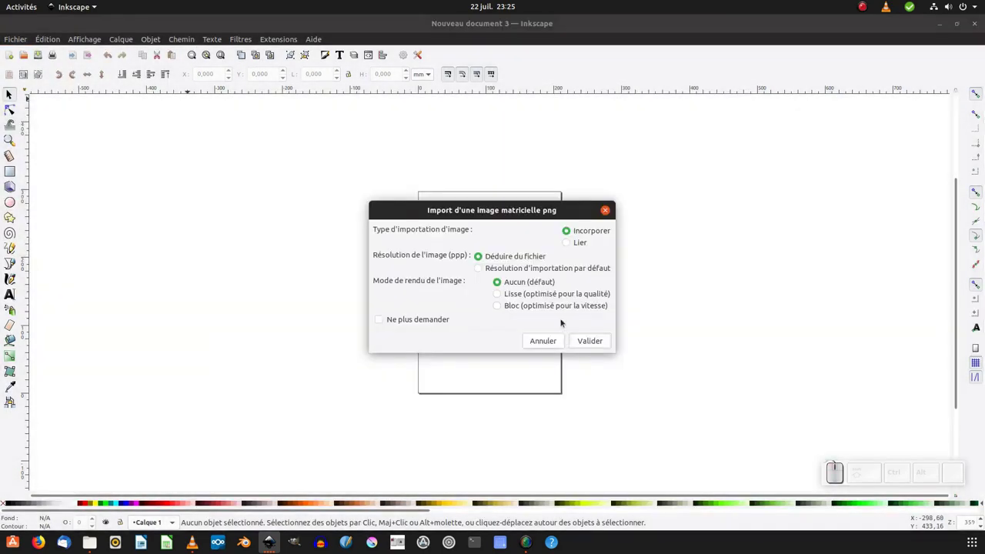
left_click(590, 340)
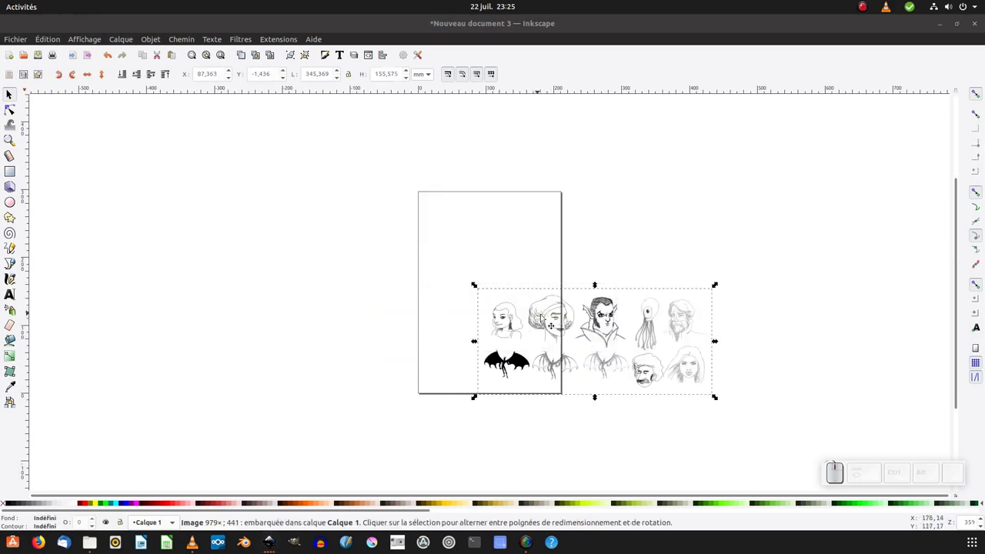
- Scale the imported image proportionally to about 204 × 92 mm and fit it within the upper edge of the page
left_click_drag(521, 363, 441, 270)
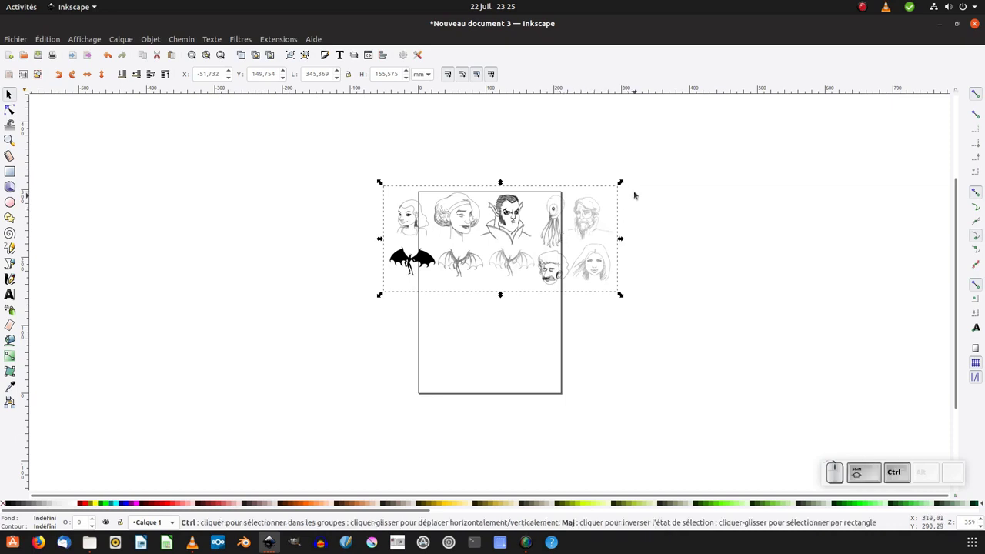
left_click_drag(621, 184, 588, 204)
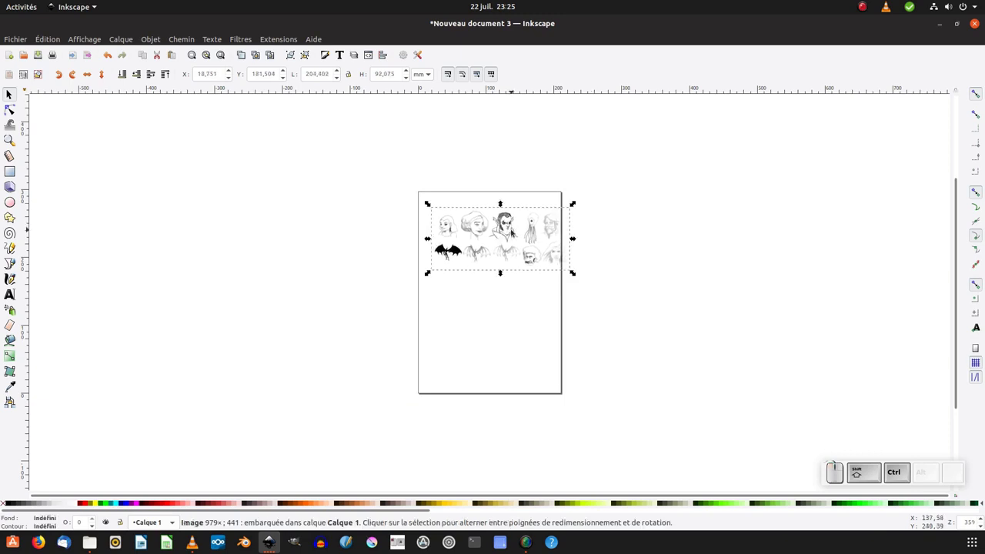
key("Escape")
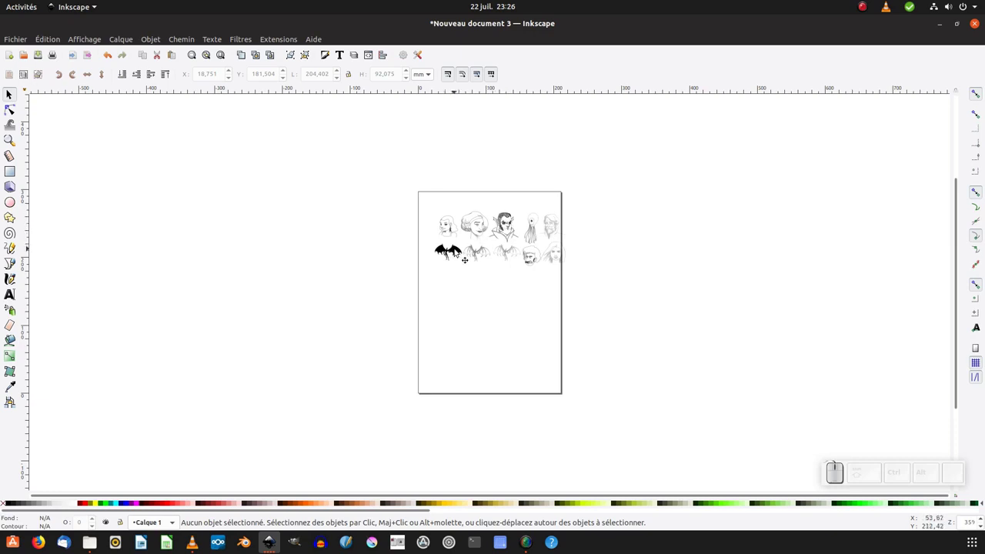
left_click_drag(464, 260, 450, 245)
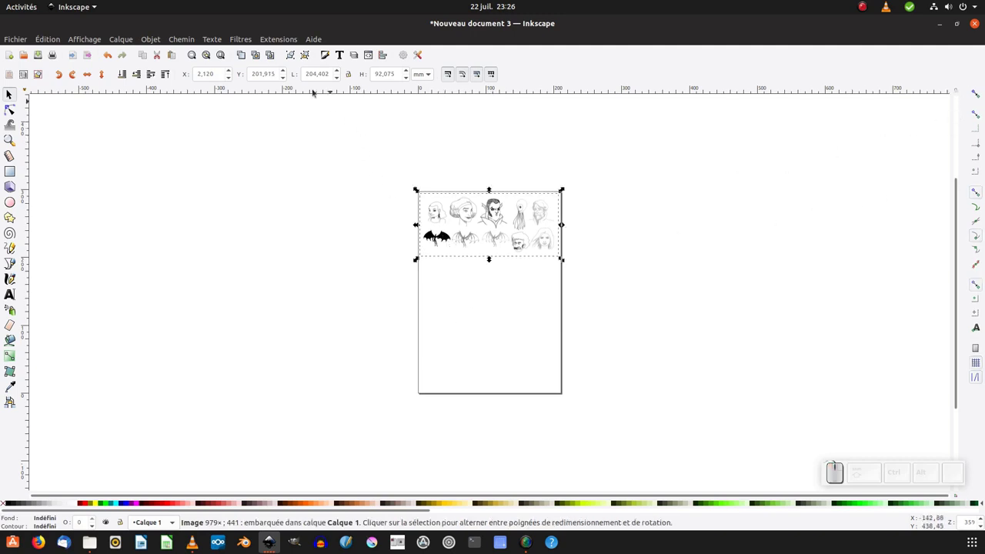
- Lock the layer holding the imported image and rename it modele
left_click(121, 40)
left_click(139, 248)
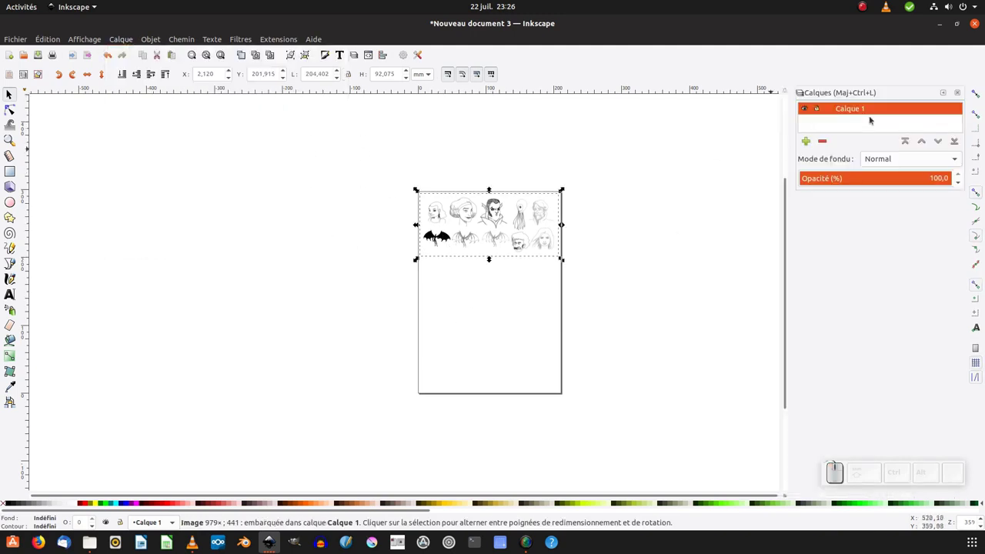
left_click(817, 110)
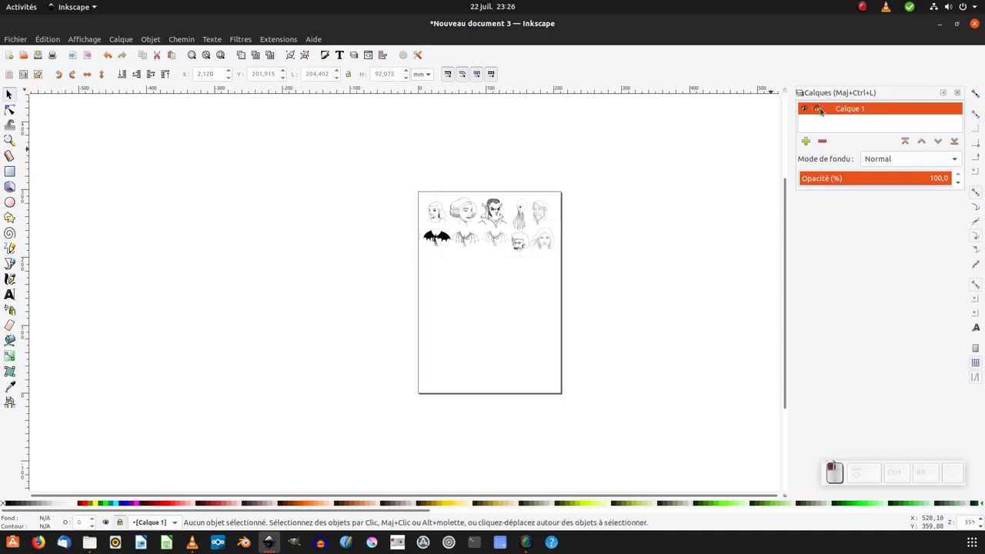
double_click(841, 110)
type("m")
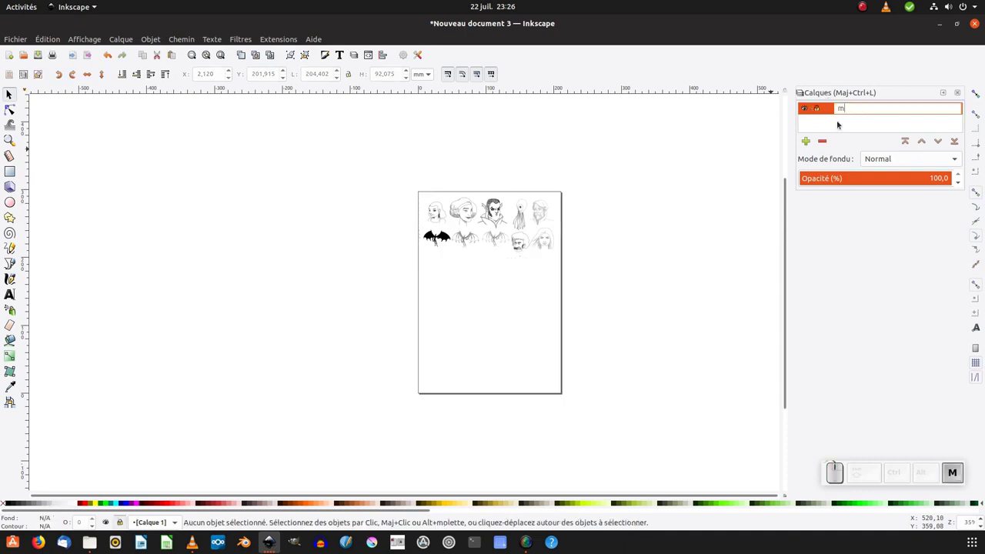
type("odele")
key("Return")
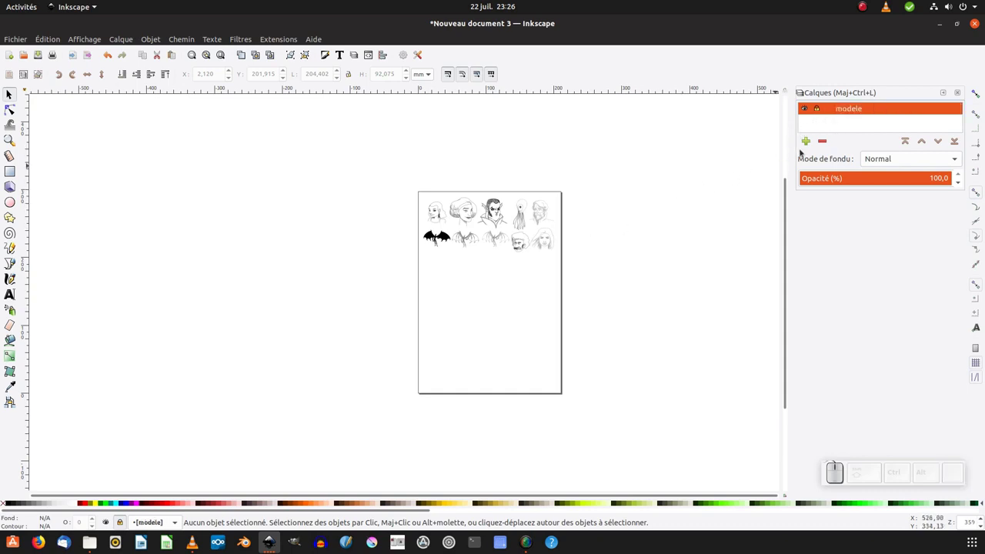
- Add a layer named illus above the modele layer
left_click(806, 141)
type("ll")
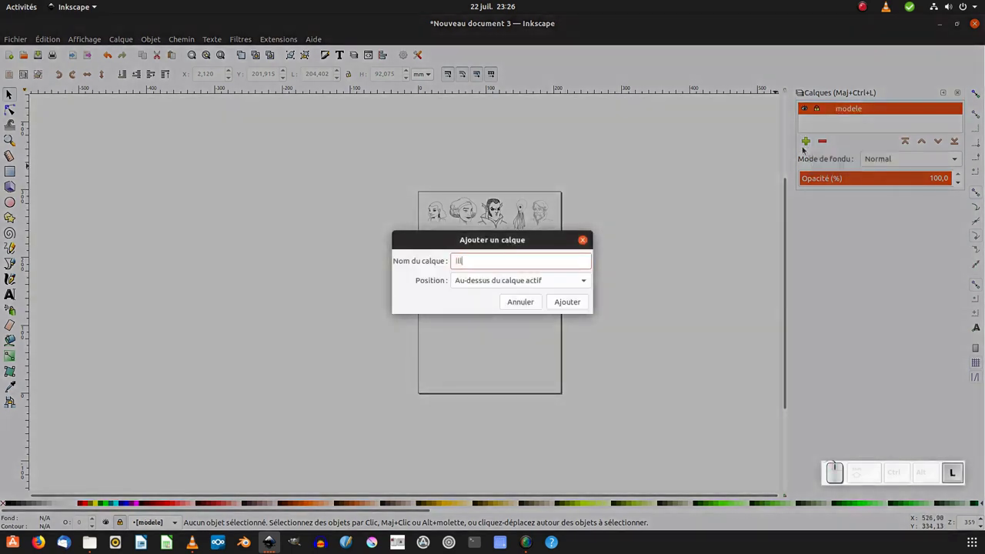
type("lus")
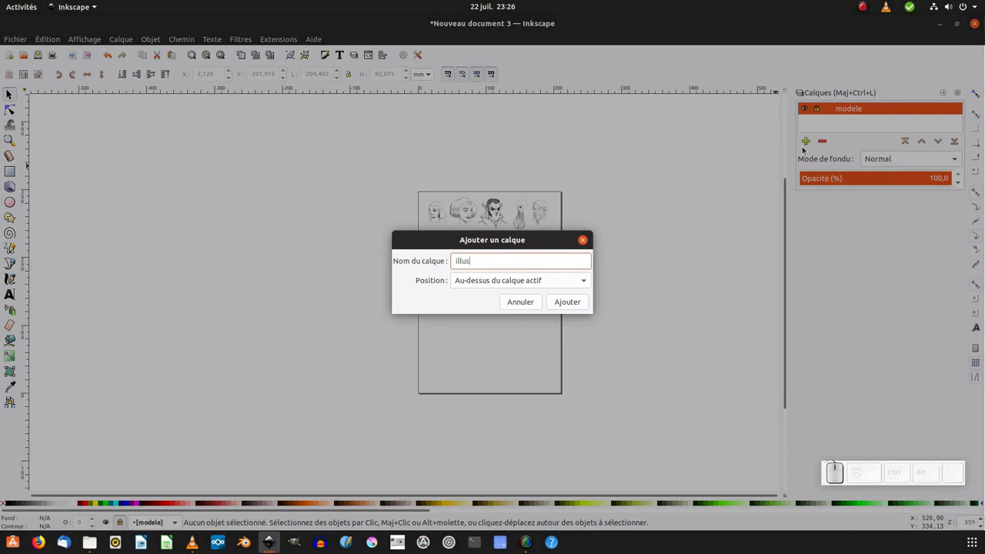
key("Return")
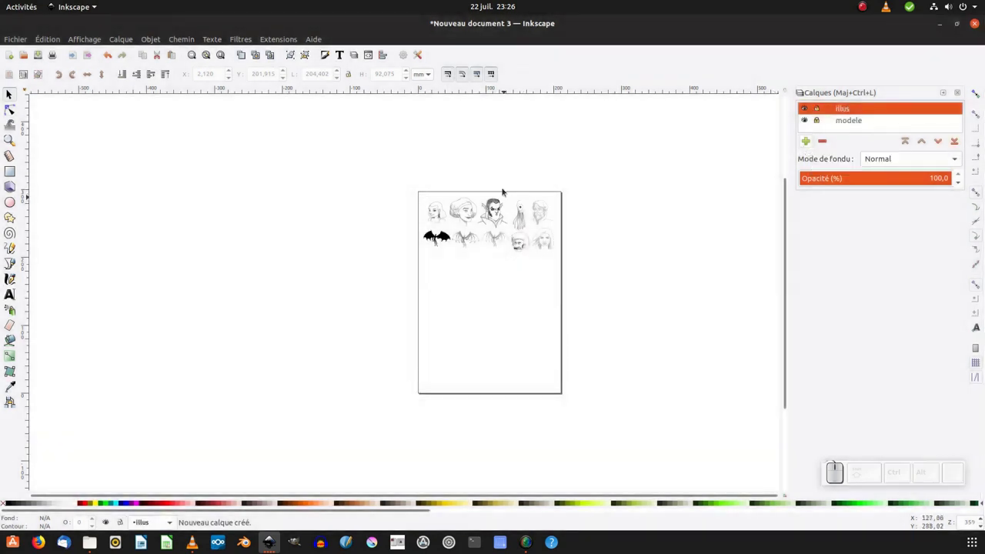
- Check the Pencil tool's style preferences and draw a freehand C-shaped test curve just outside the page, beside the bearded man
left_click(9, 140)
left_click_drag(404, 181, 586, 266)
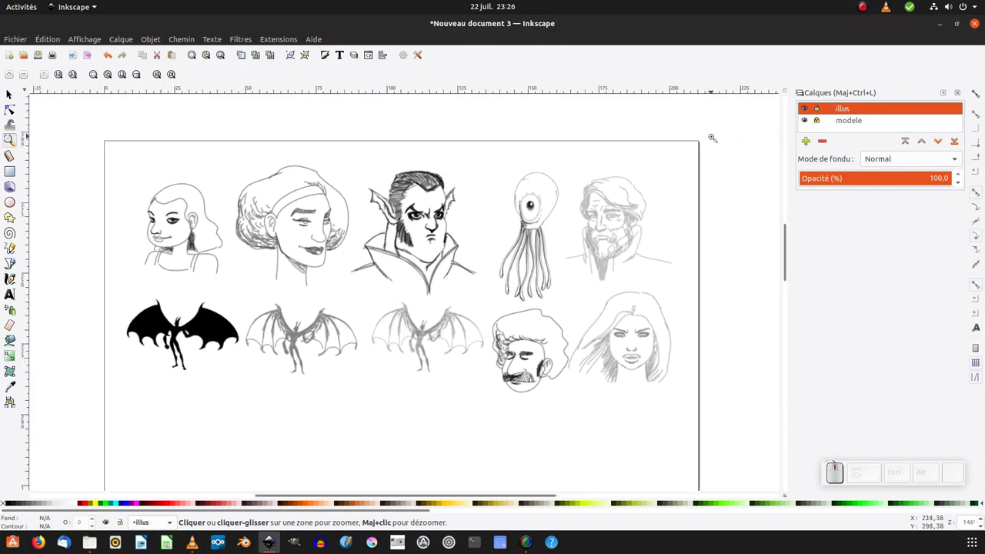
double_click(9, 249)
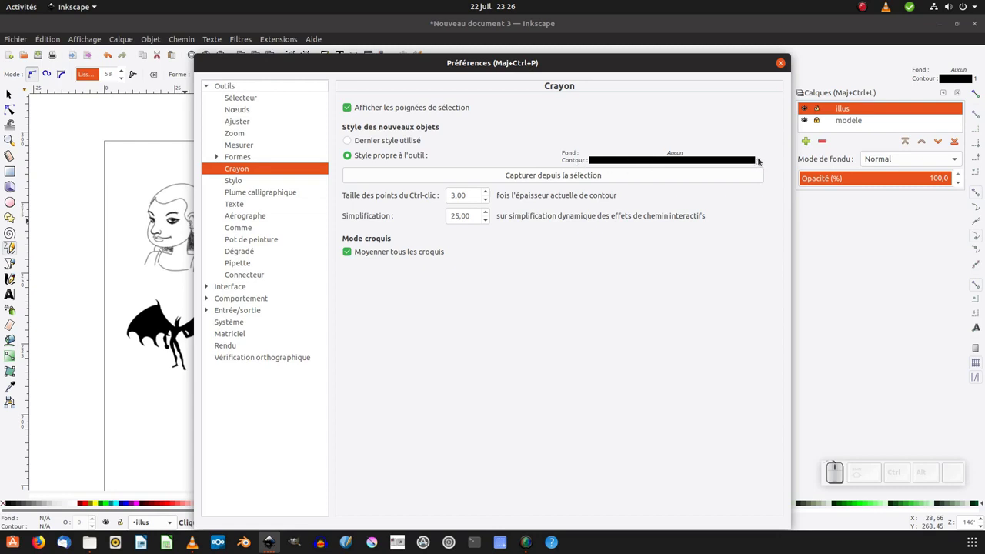
left_click(782, 65)
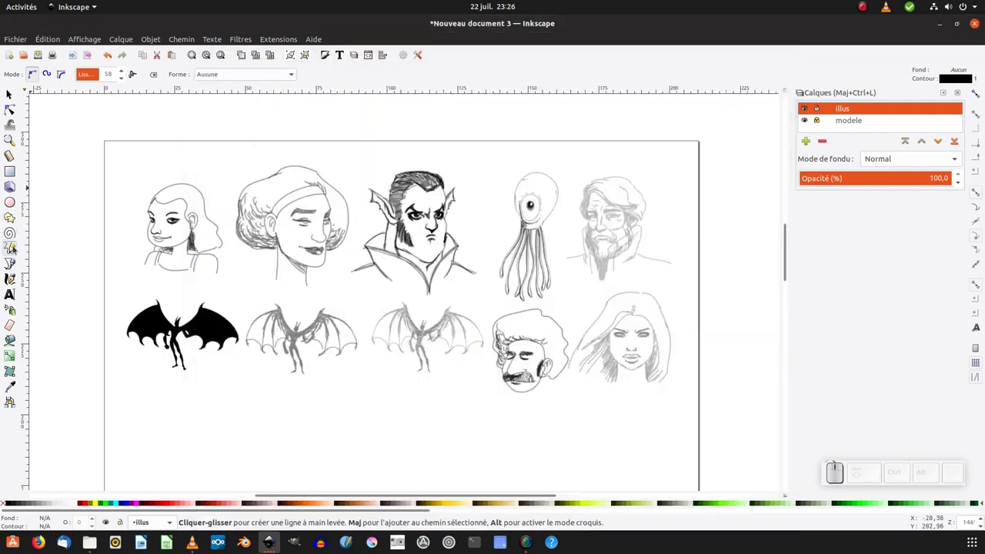
scroll(131, 206, "right", 2)
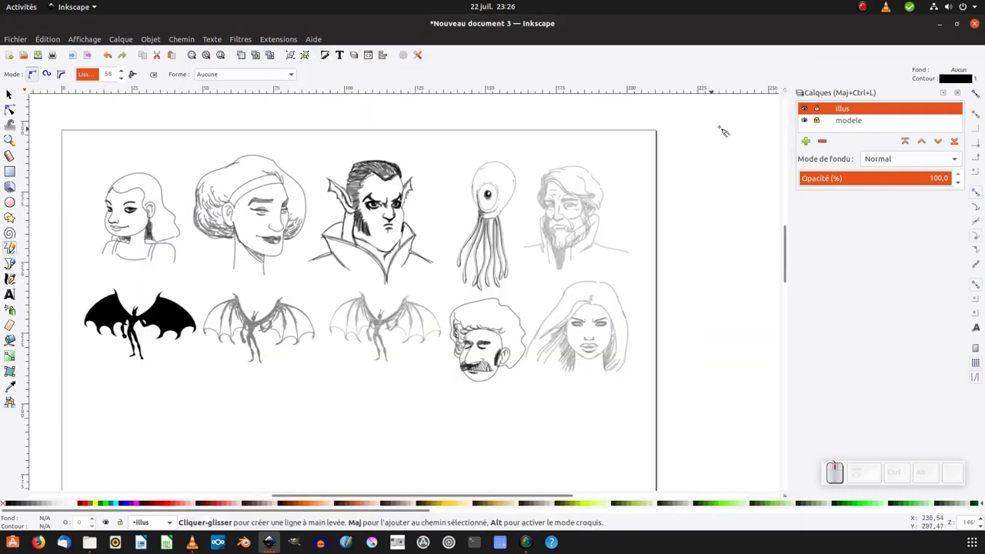
left_click_drag(721, 127, 716, 214)
- Give the test curve a flat black stroke with a width of 1 px
left_click(325, 57)
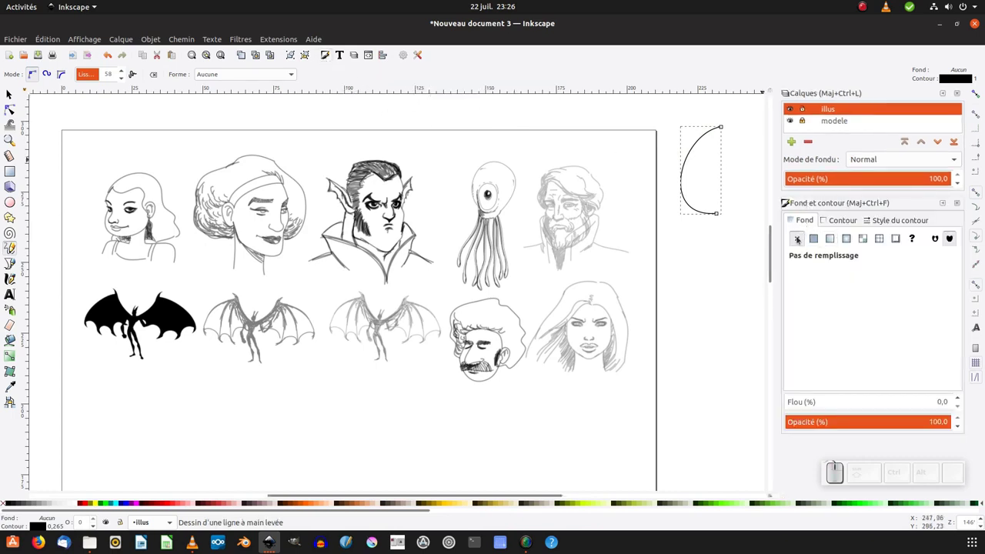
left_click(836, 222)
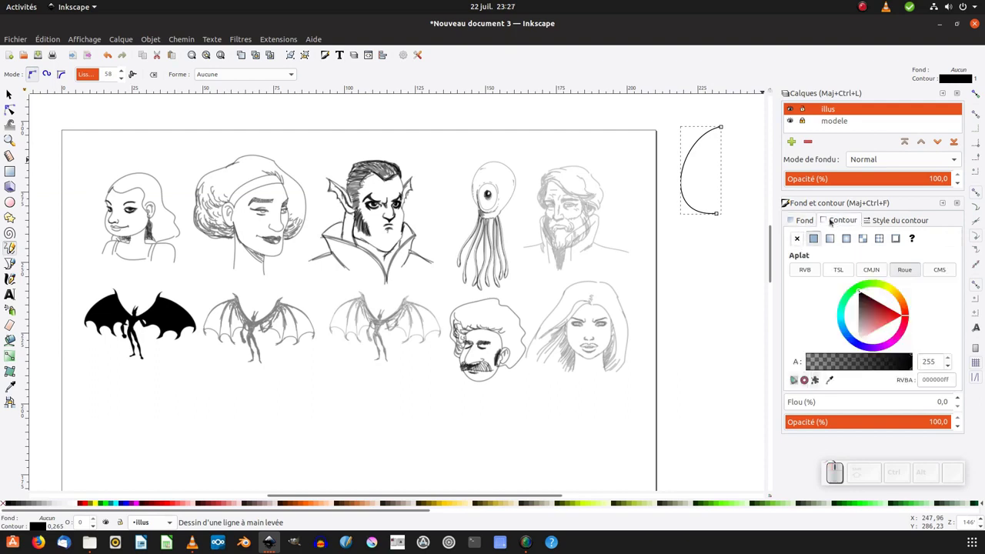
left_click(817, 239)
mouse_move(867, 308)
left_mouse_down()
mouse_move(893, 312)
mouse_move(870, 323)
mouse_move(897, 314)
mouse_move(857, 264)
left_mouse_up()
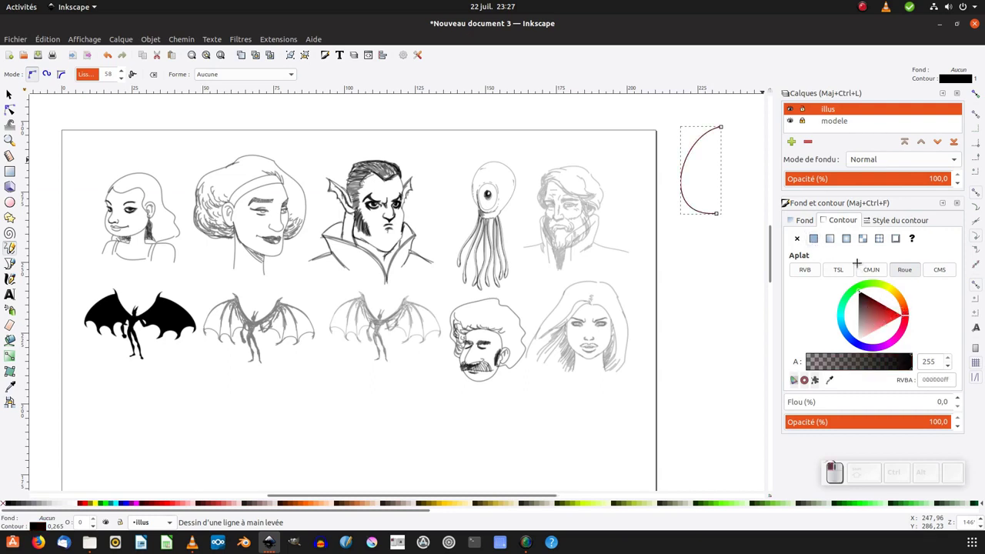
left_click(885, 221)
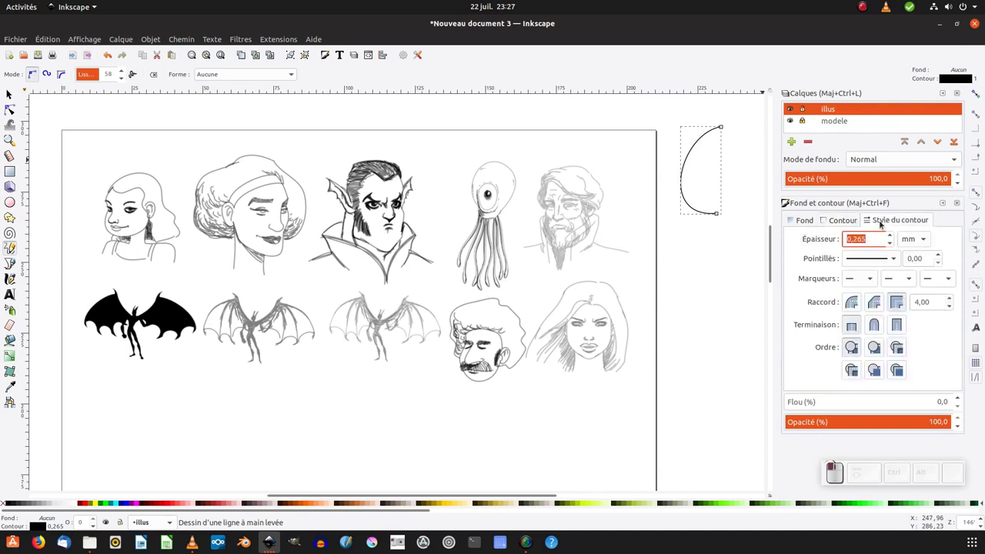
left_click(914, 239)
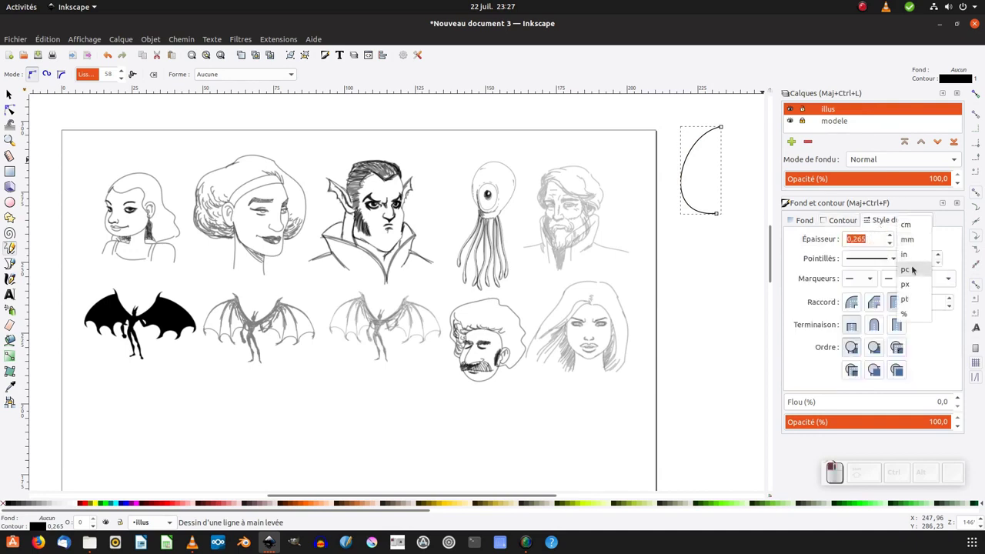
left_click(912, 290)
type("1")
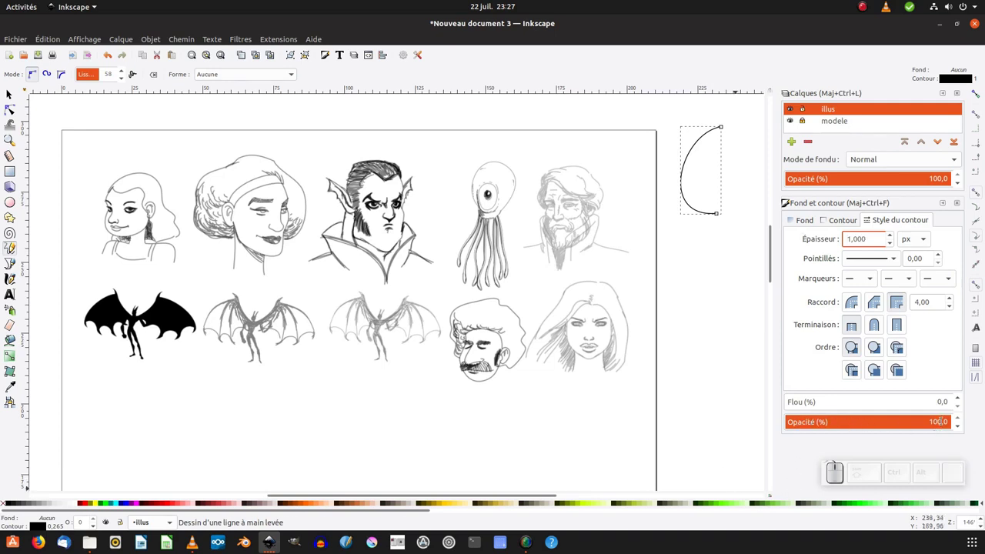
- Set the test curve's opacity to 50%
left_click(950, 433)
left_click_drag(947, 422, 911, 426)
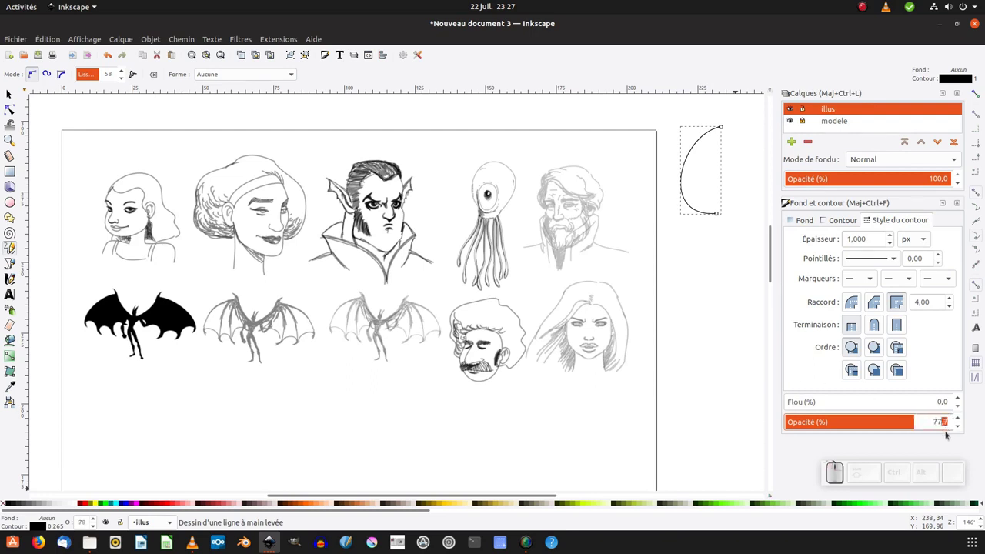
key("ctrl+a")
type("50")
key("Return")
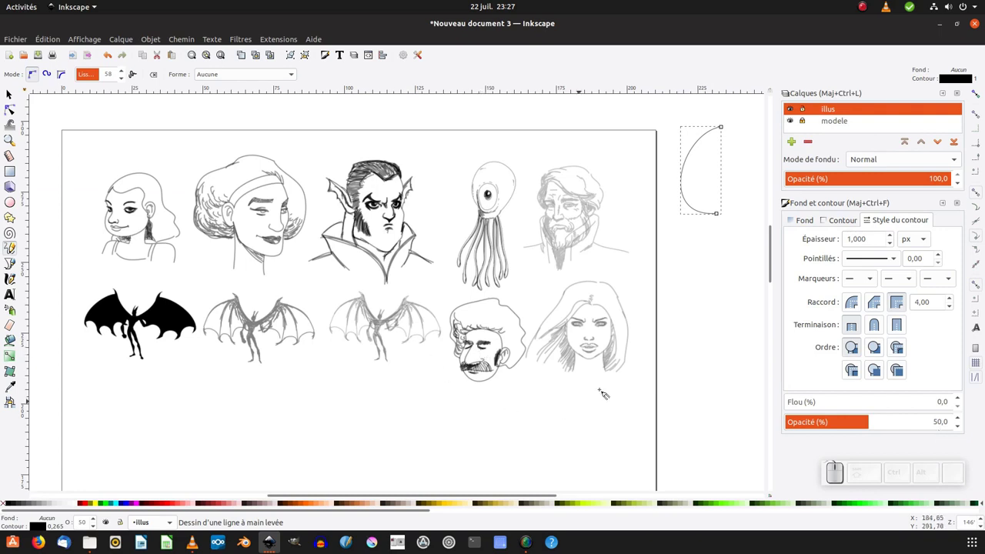
- Capture the selected curve's style as the Pencil tool's own style for new objects
left_click_drag(615, 346, 472, 290)
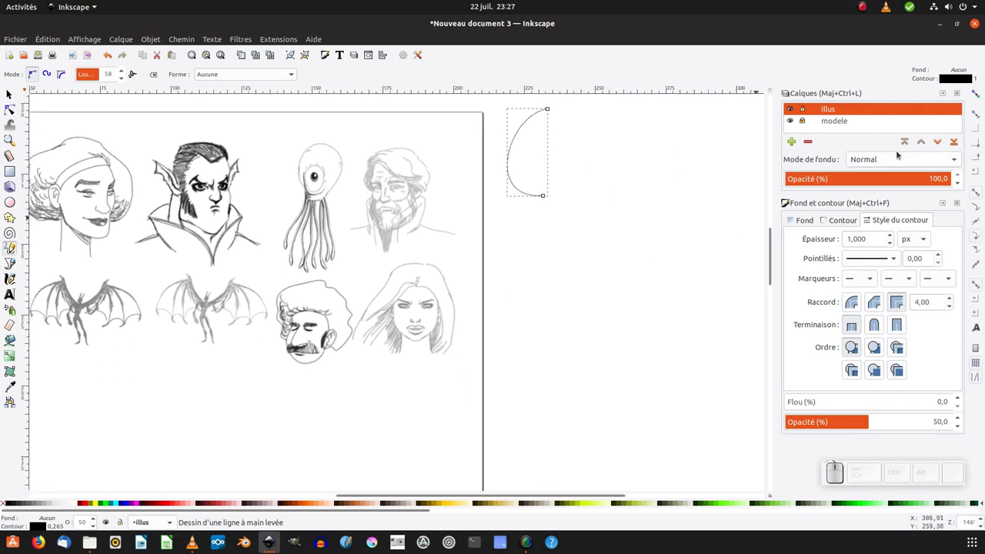
double_click(10, 248)
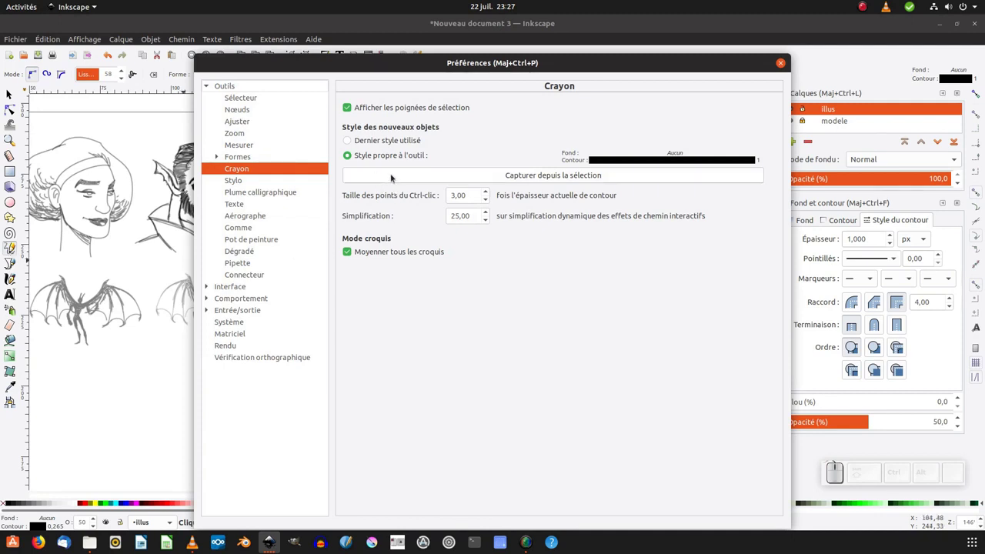
left_click(539, 176)
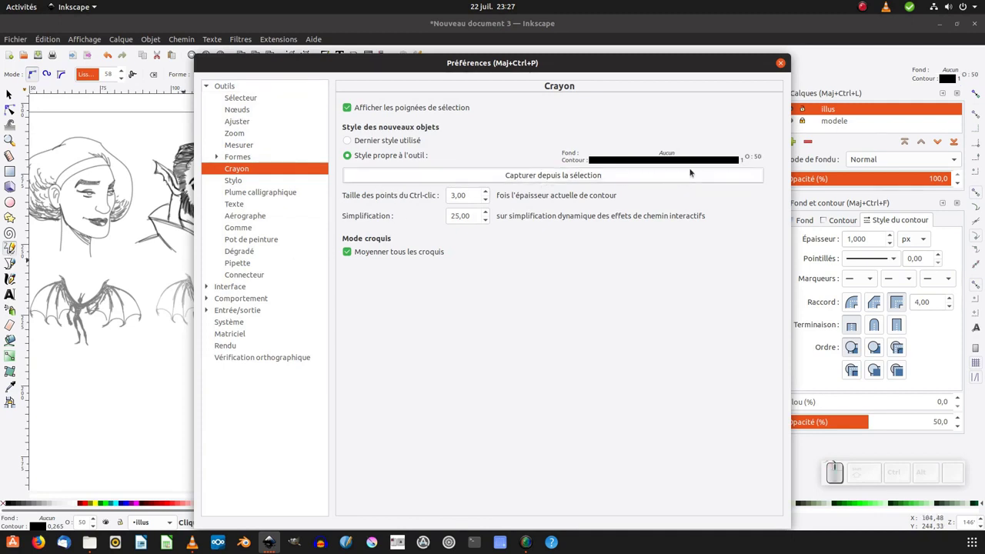
mouse_move(702, 68)
left_mouse_down()
mouse_move(494, 111)
mouse_move(464, 157)
mouse_move(393, 166)
left_mouse_up()
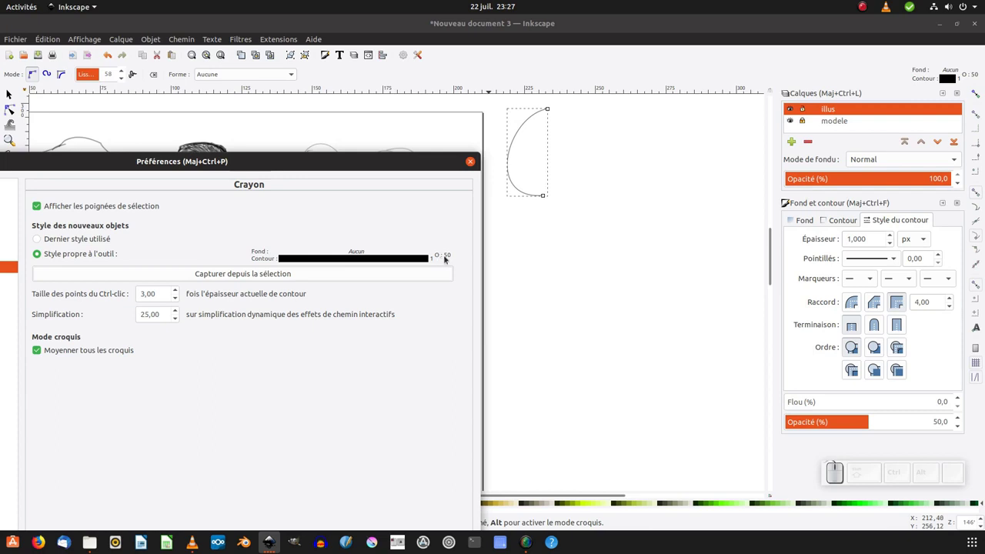
left_click(470, 161)
key("plus")
key("plus")
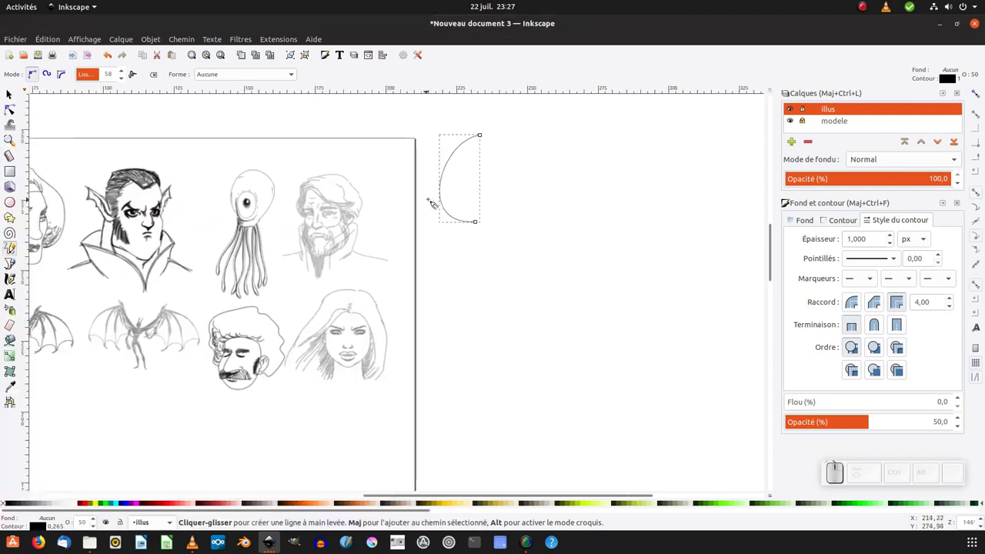
- Close the Layers and the Fill and Stroke dialogs to enlarge the drawing area
left_click_drag(475, 215, 408, 322)
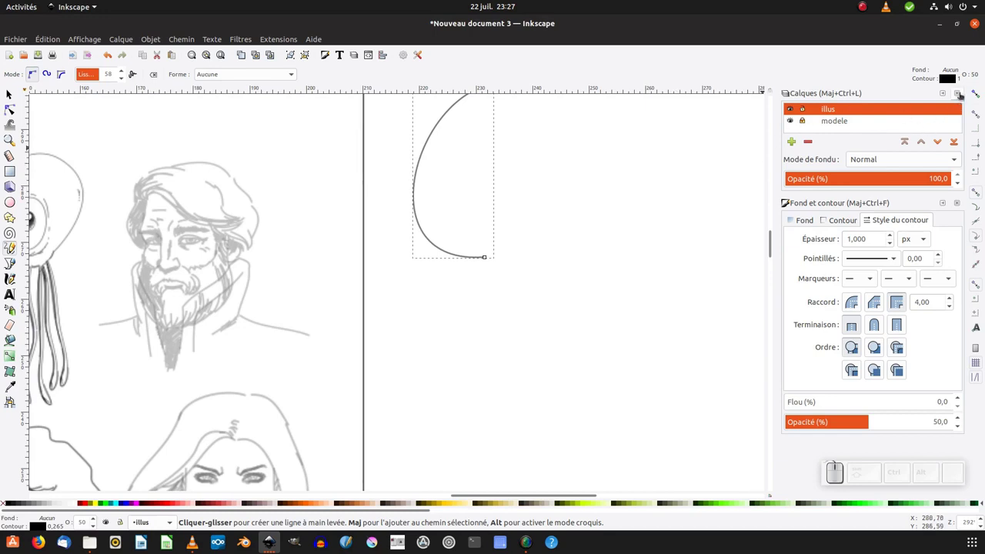
left_click(959, 93)
left_click(959, 95)
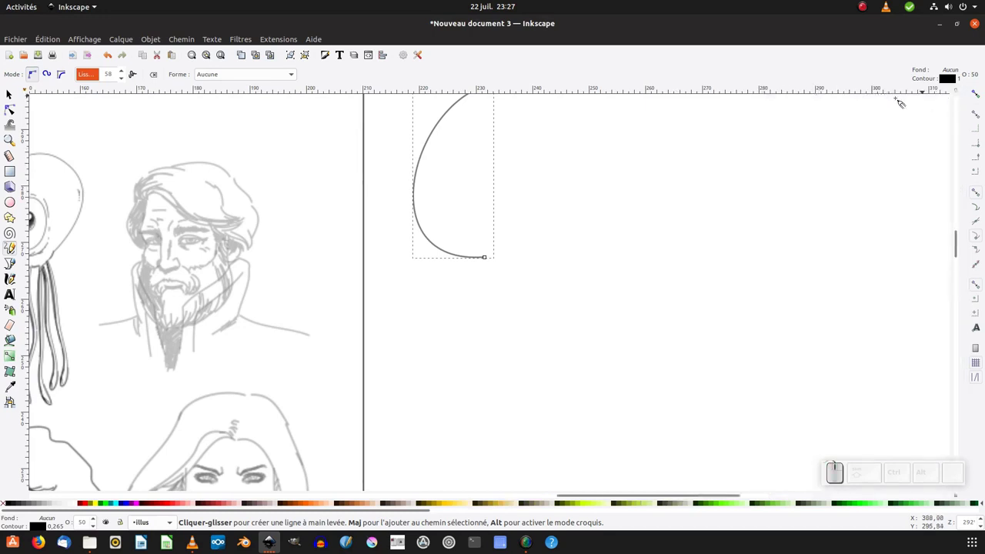
- Select the C-shaped test curve beside the page and delete it
left_click(9, 93)
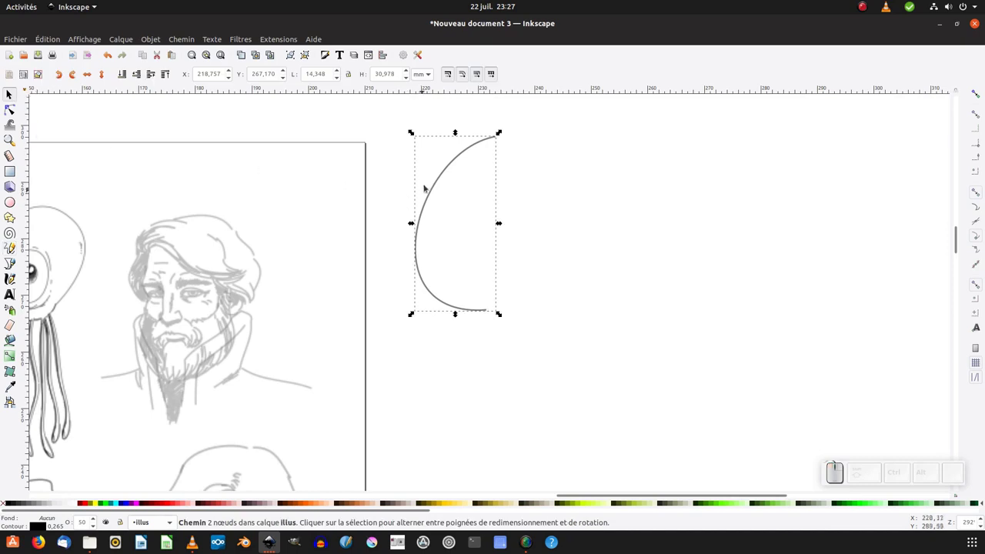
key("Delete")
key("minus")
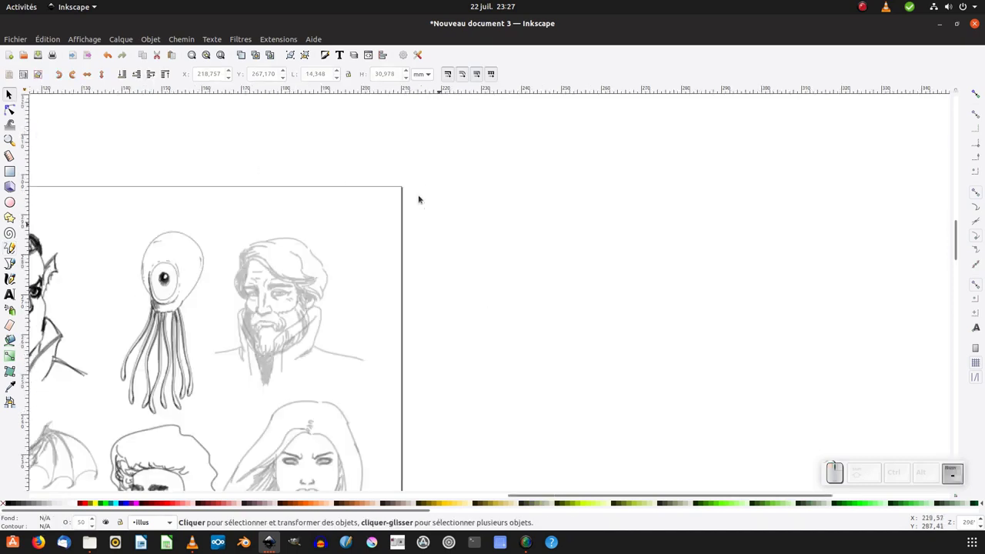
- With the Pencil tool, sketch the left side, chin and jaw of a head outside the page as one multi-stroke path
scroll(331, 231, "down", 2)
key("F6")
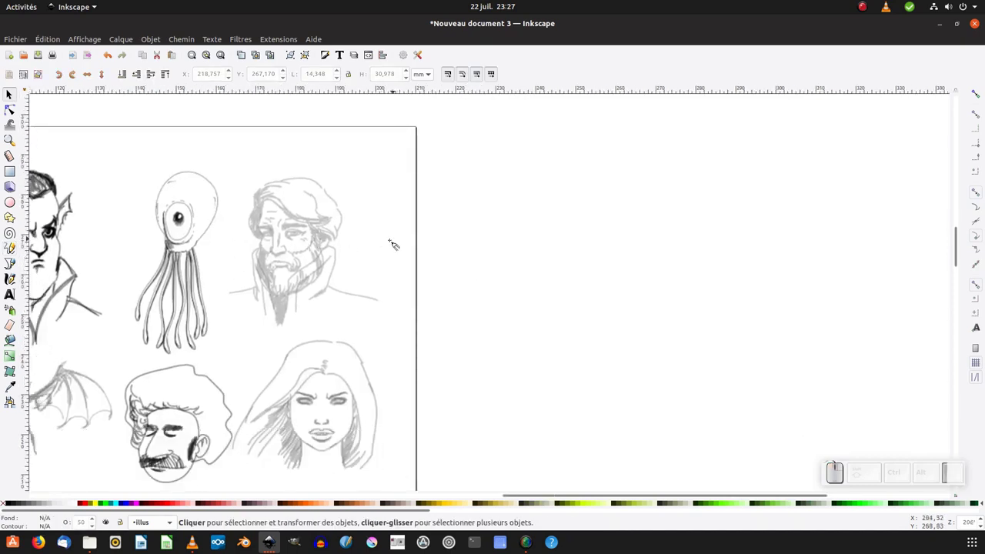
left_click_drag(389, 256, 418, 234)
left_click_drag(288, 292, 328, 255)
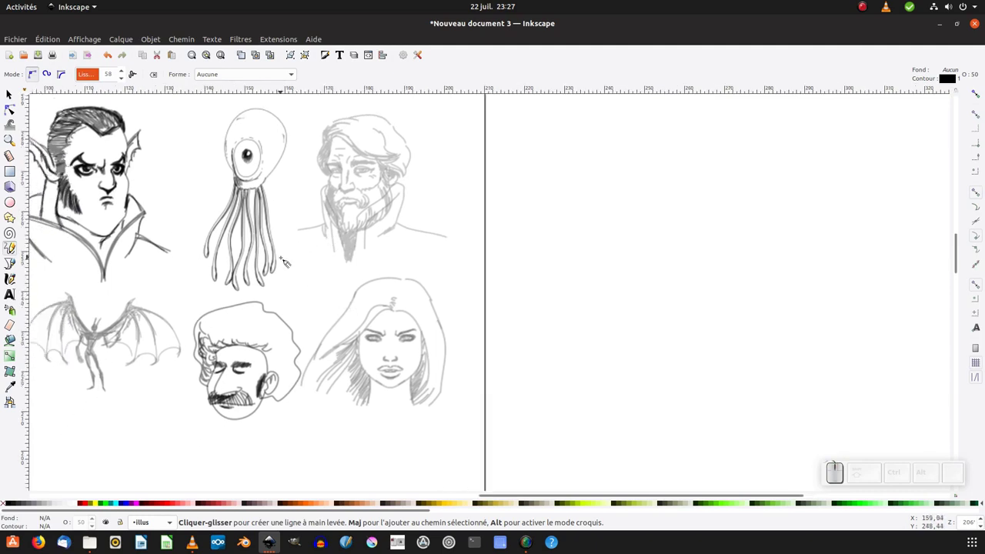
scroll(247, 246, "right", 1)
scroll(246, 247, "up", 1)
left_click_drag(243, 242, 274, 252)
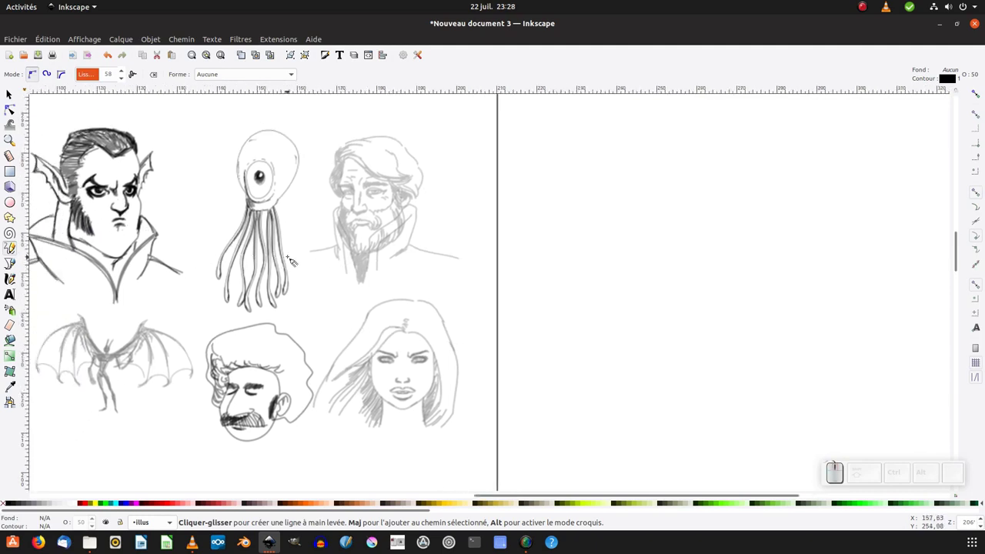
left_click_drag(394, 269, 387, 266)
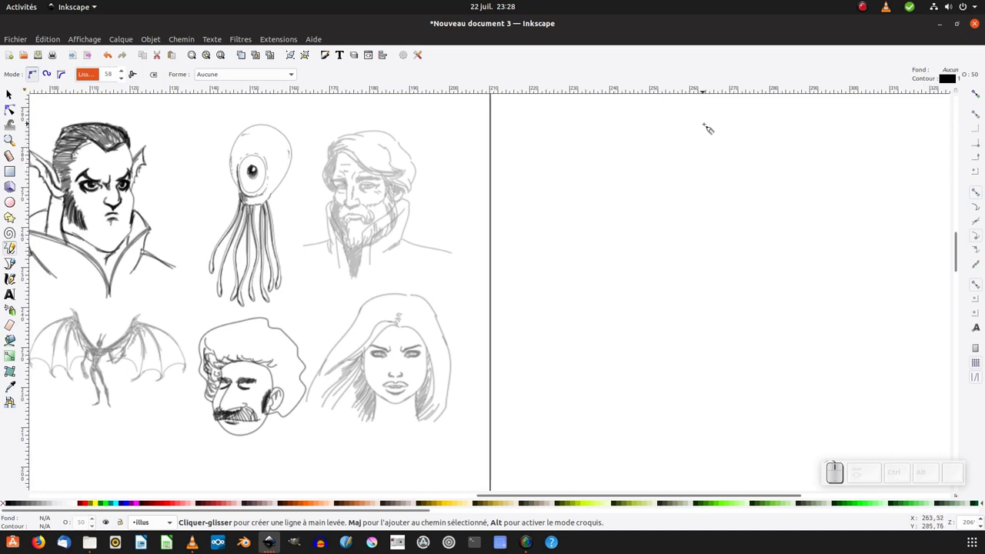
mouse_move(716, 121)
left_mouse_down()
mouse_move(655, 119)
mouse_move(627, 141)
mouse_move(620, 207)
mouse_move(617, 198)
mouse_move(621, 189)
mouse_move(626, 232)
left_mouse_up()
key("ctrl+z")
mouse_move(628, 226)
left_mouse_down()
mouse_move(620, 248)
mouse_move(629, 231)
mouse_move(636, 309)
mouse_move(669, 333)
mouse_move(699, 325)
mouse_move(692, 337)
mouse_move(748, 296)
mouse_move(725, 314)
mouse_move(748, 277)
mouse_move(747, 290)
mouse_move(746, 256)
left_mouse_up()
left_click_drag(747, 292, 748, 250)
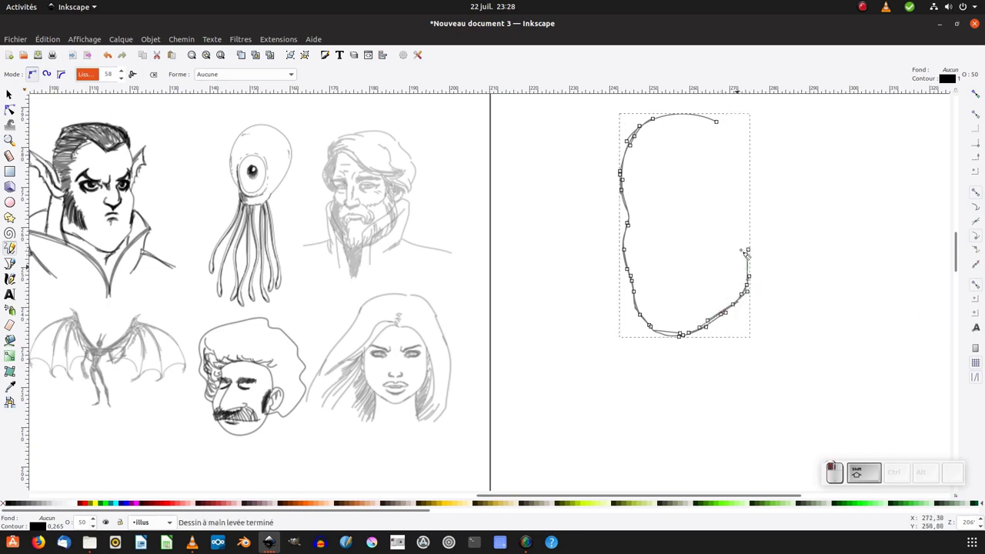
- Add overlapping freehand strokes for the top and right side of the skull to the head outline path
mouse_move(653, 119)
left_mouse_down()
mouse_move(721, 127)
mouse_move(700, 113)
mouse_move(753, 151)
mouse_move(745, 133)
mouse_move(753, 206)
left_mouse_up()
mouse_move(728, 231)
left_mouse_down()
mouse_move(706, 247)
mouse_move(740, 240)
left_mouse_up()
left_click_drag(730, 245, 727, 247)
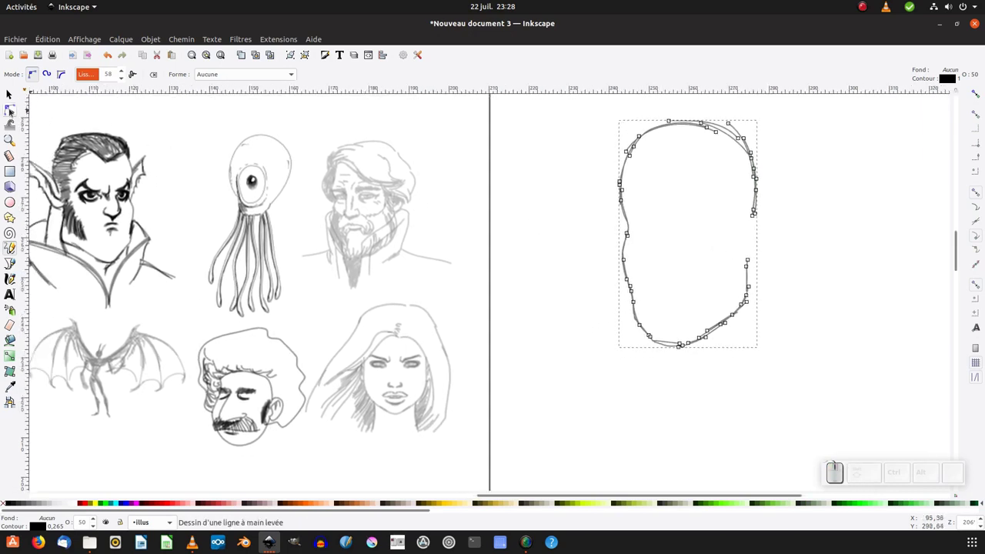
- Select the nodes of the lower half of the head outline and shift the jaw slightly to the left
left_click(10, 110)
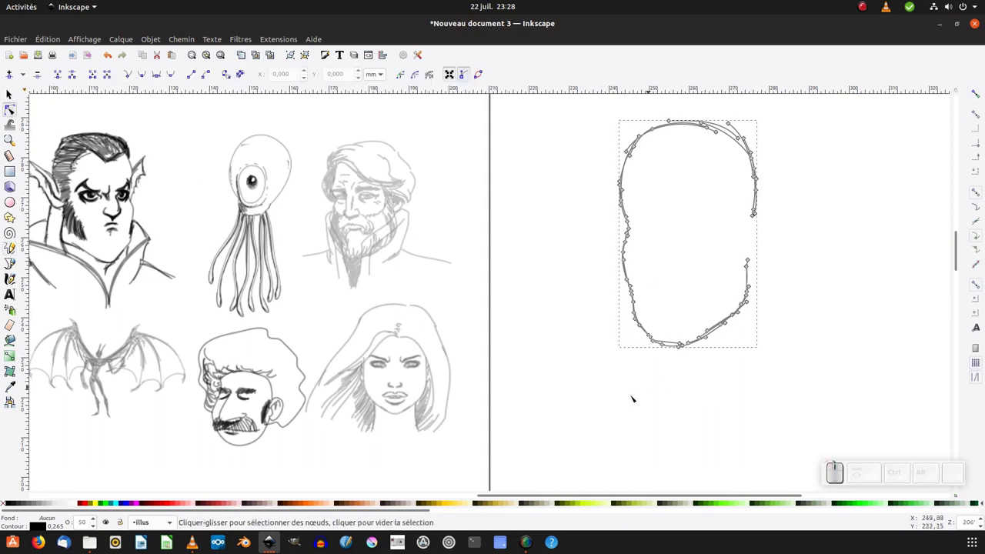
left_click_drag(585, 403, 795, 238)
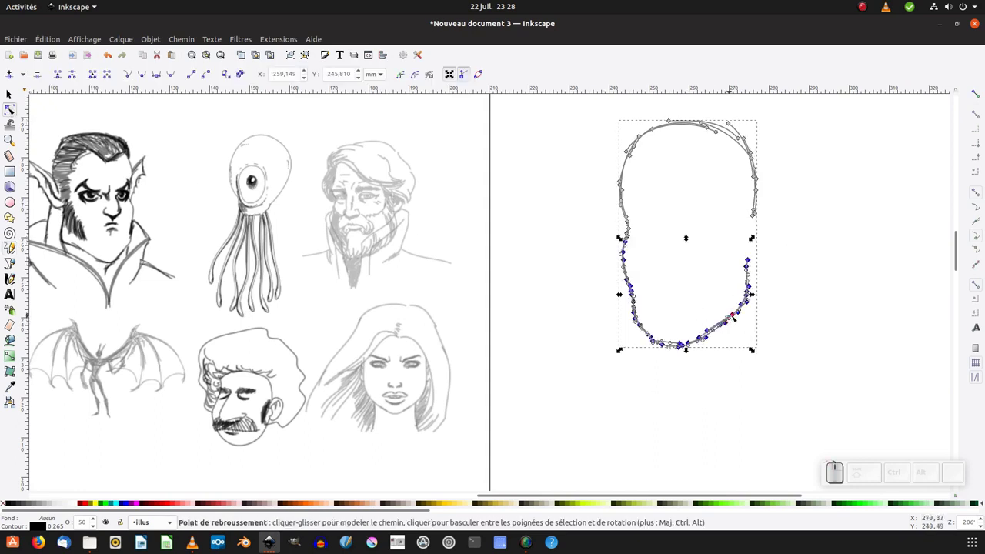
left_click_drag(736, 317, 725, 314)
left_click_drag(743, 261, 741, 262)
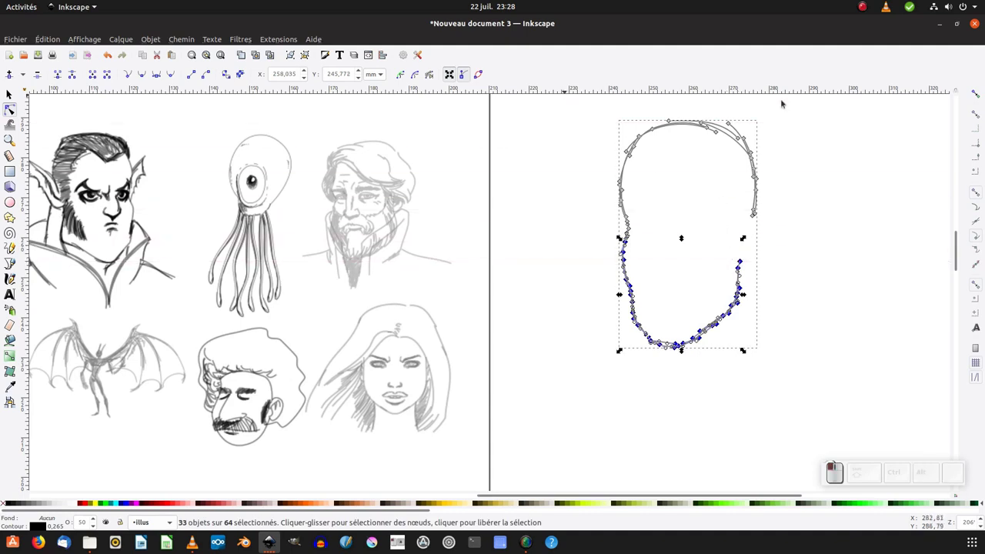
- Select the nodes of the upper half of the head outline and move the skull slightly down and to the right
left_click_drag(573, 248, 828, 108)
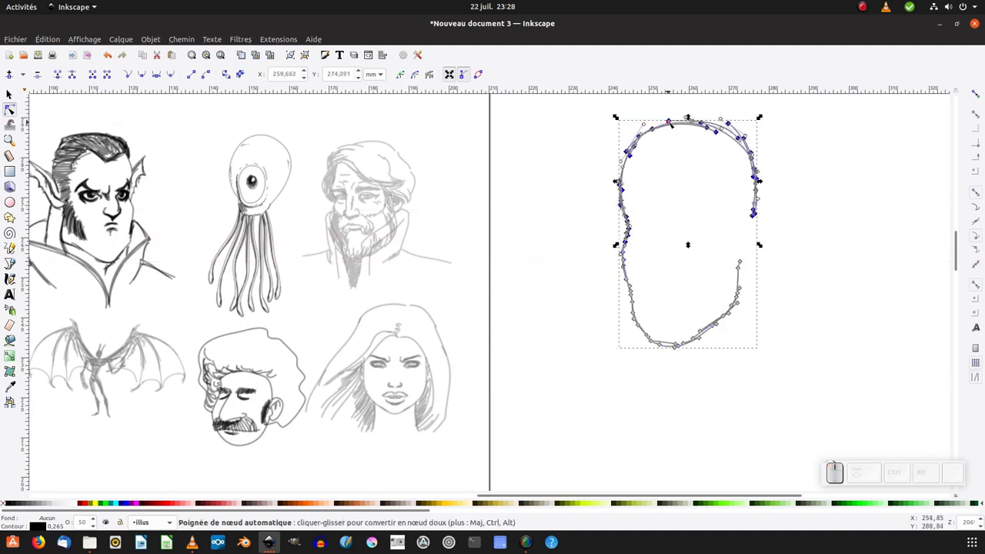
left_click_drag(700, 123, 699, 127)
key("alt")
left_click_drag(632, 159, 634, 165)
left_click_drag(754, 217, 758, 221)
- Sketch the right eyebrow inside the head with the Pencil tool, adding several overlapping strokes to one path
key("p")
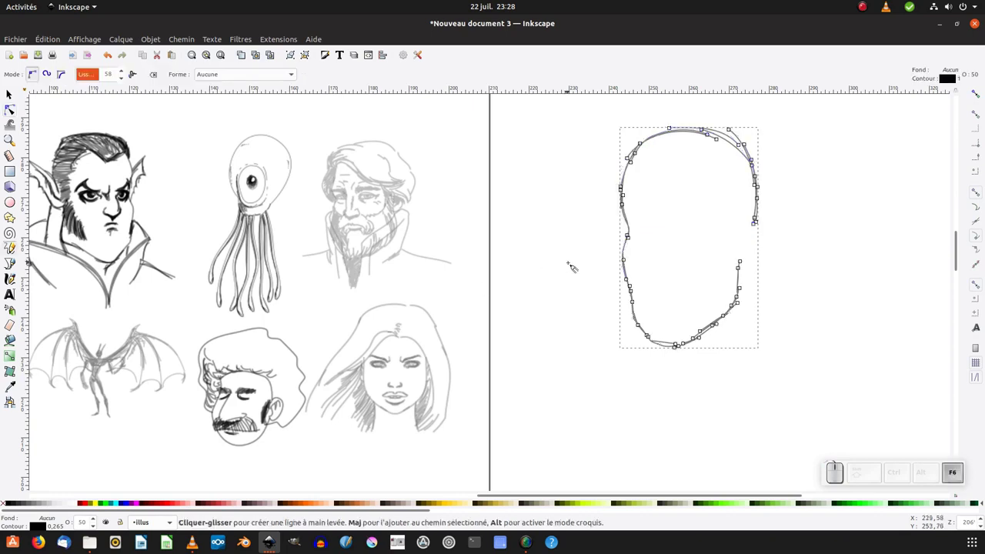
scroll(550, 254, "right", 1)
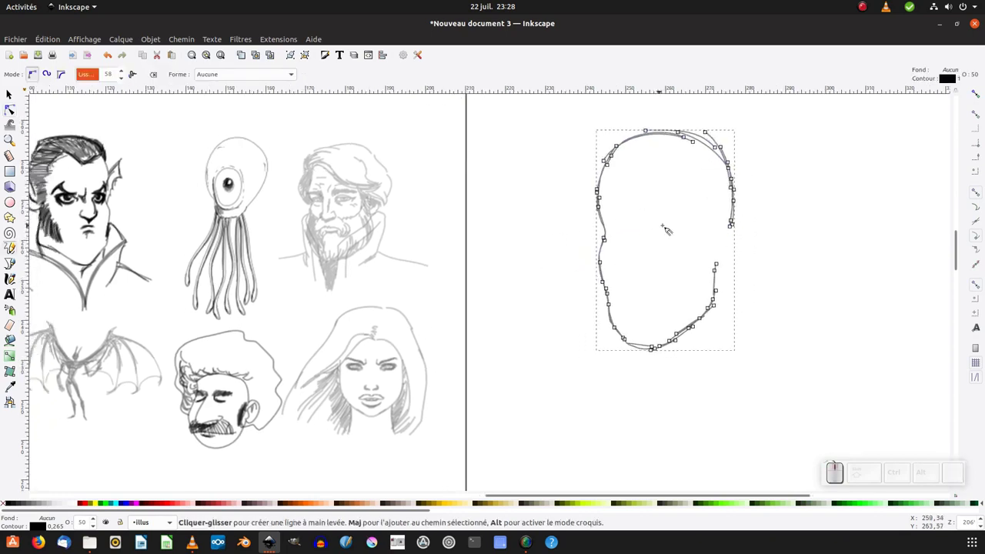
mouse_move(654, 230)
left_mouse_down()
mouse_move(685, 209)
mouse_move(653, 229)
mouse_move(682, 211)
mouse_move(671, 220)
left_mouse_up()
mouse_move(658, 227)
left_mouse_down("shift")
mouse_move(681, 207)
mouse_move(658, 226)
left_mouse_up("shift")
mouse_move(665, 224)
left_mouse_down("shift")
mouse_move(683, 209)
mouse_move(695, 220)
left_mouse_up("shift")
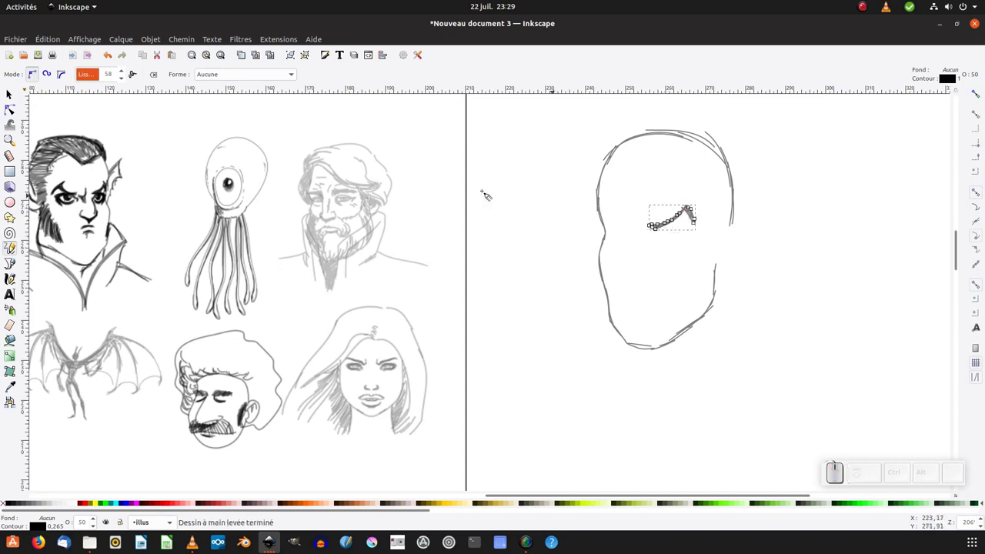
- Duplicate the eyebrow, flip the copy horizontally and place it, narrowed, at the head's left edge as the second brow
left_click(9, 94)
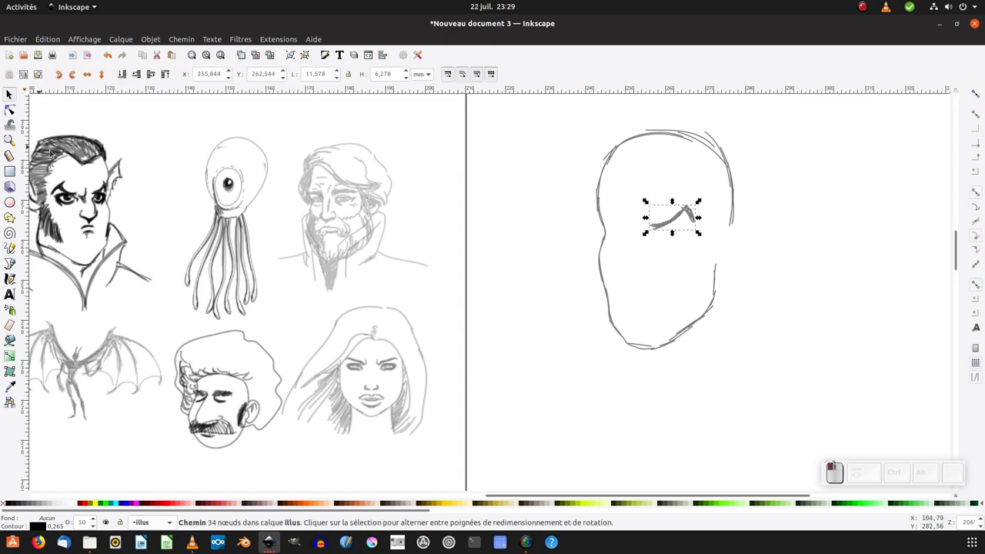
key("F1")
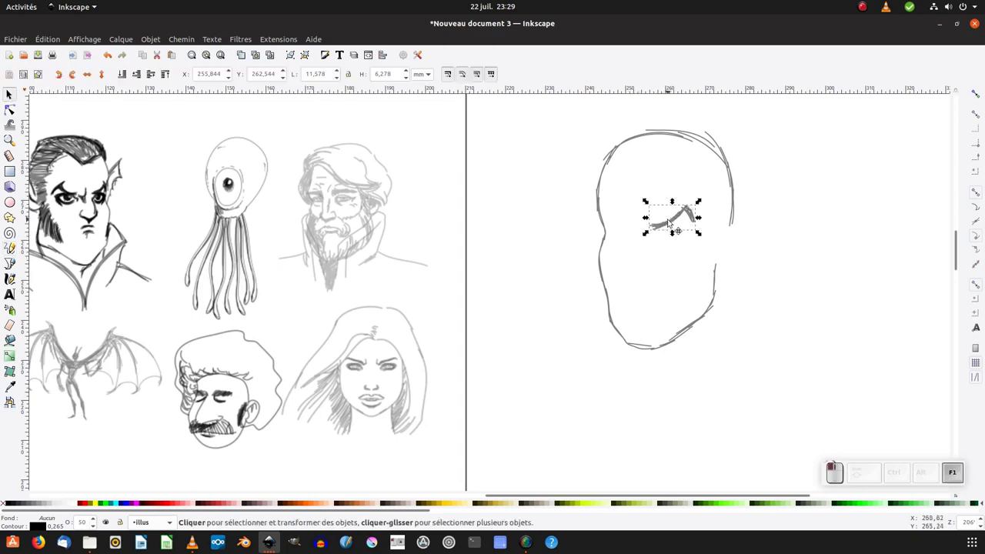
left_click_drag(670, 223, 564, 201)
left_click(87, 76)
- Reposition the right eyebrow to balance the left one and enlarge it slightly
left_click_drag(627, 205, 638, 193)
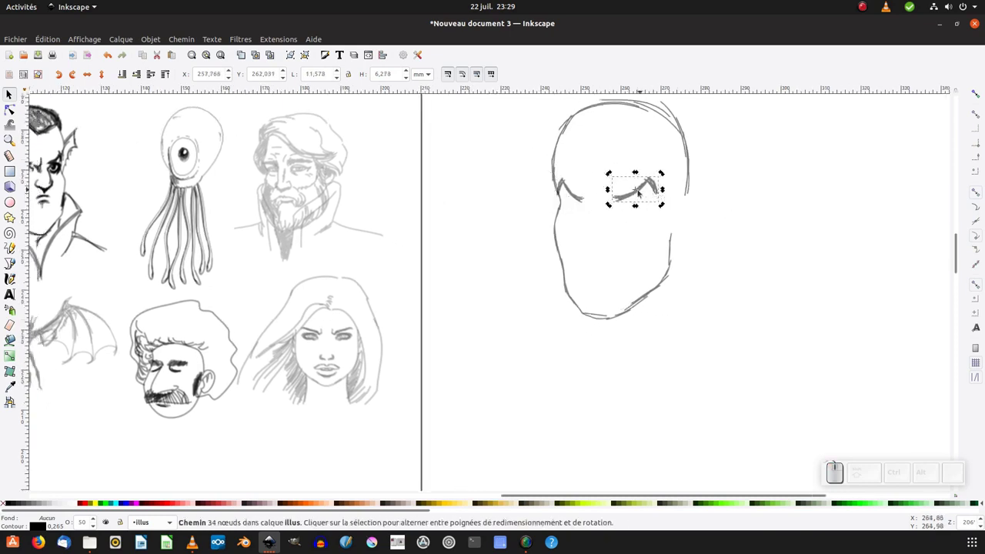
left_click(636, 203)
left_click(638, 203)
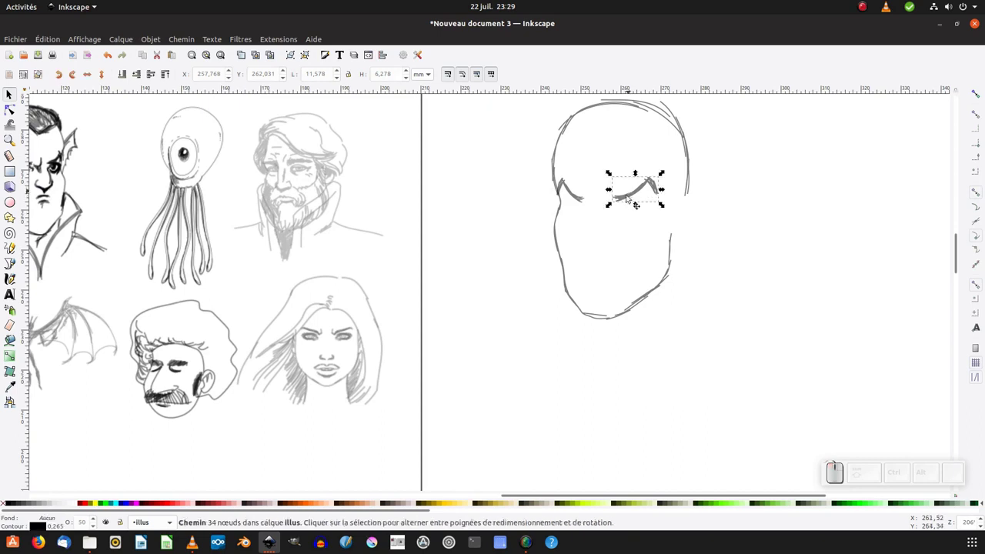
left_click(627, 200)
mouse_move(663, 174)
left_mouse_down()
mouse_move(654, 187)
mouse_move(635, 184)
mouse_move(661, 189)
mouse_move(645, 176)
left_mouse_up()
- Sketch the nose bridge, nostrils and the frown lines between the brows as one multi-stroke Pencil path
key("p")
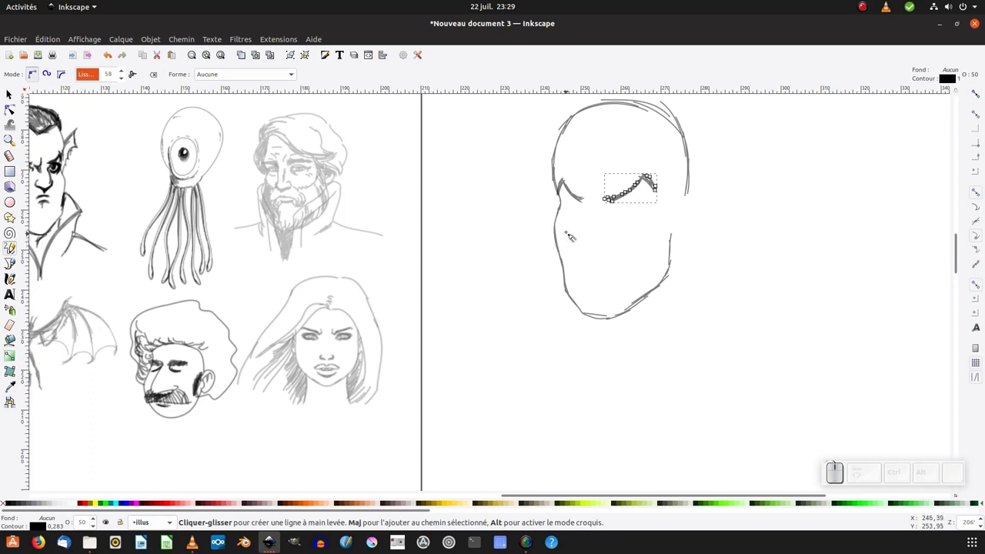
left_click_drag(585, 203, 578, 234)
key("shift")
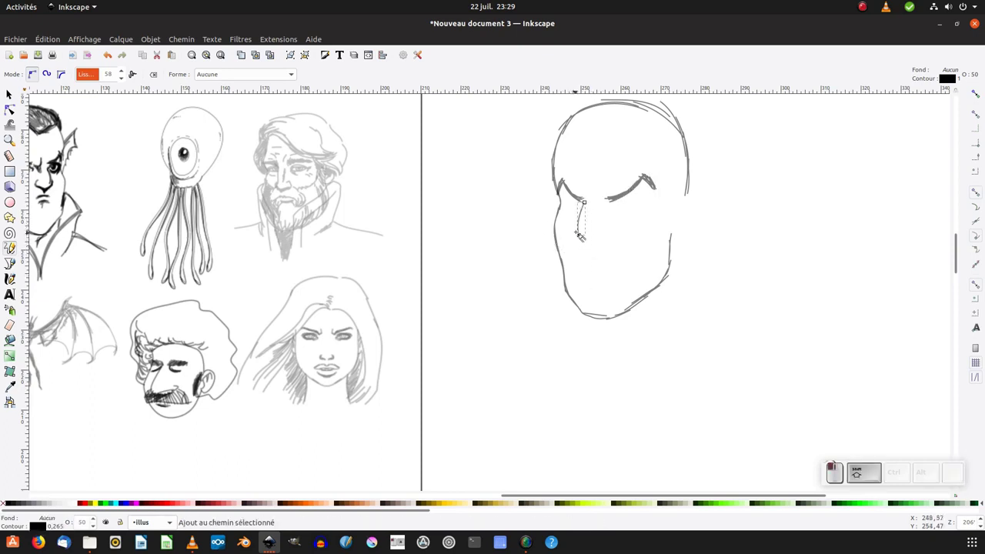
left_click_drag(577, 235, 581, 251)
key("plus")
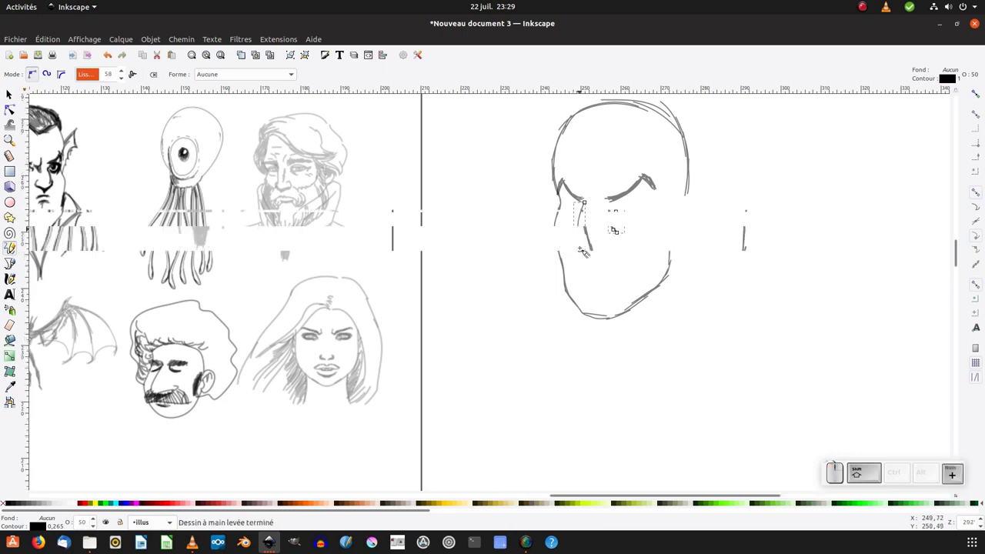
mouse_move(636, 209)
left_mouse_down()
mouse_move(487, 271)
mouse_move(529, 278)
mouse_move(573, 253)
mouse_move(585, 271)
left_mouse_up()
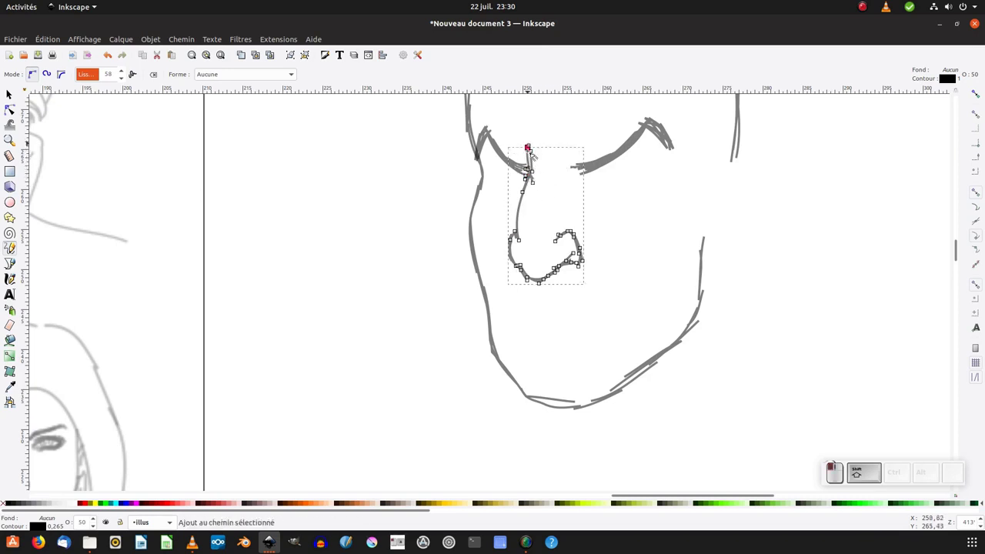
left_click_drag(546, 160, 551, 179)
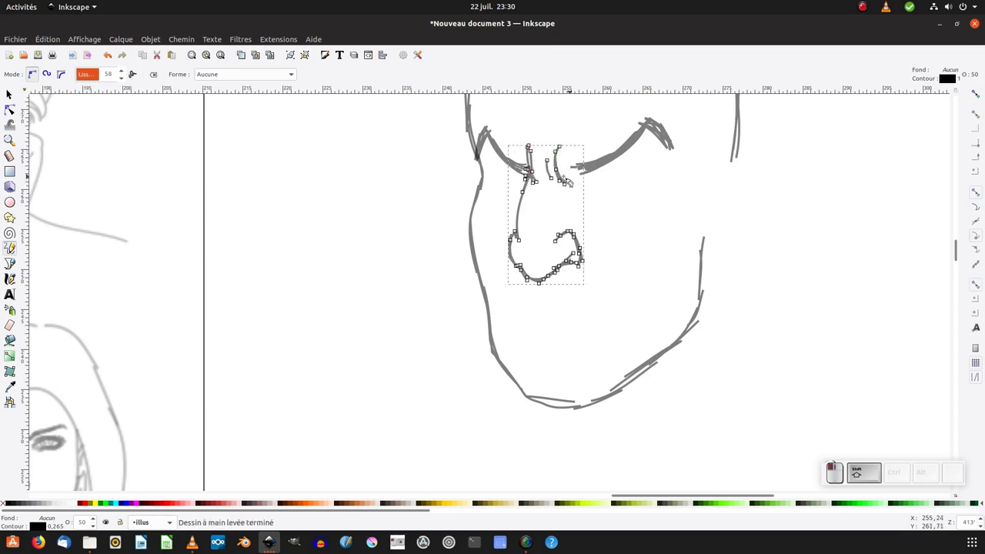
- Sketch the upper lip line and a shaded lower lip beneath the nose, undoing the strokes that go wrong
mouse_move(540, 252)
left_mouse_down()
mouse_move(531, 212)
mouse_move(525, 262)
left_mouse_up()
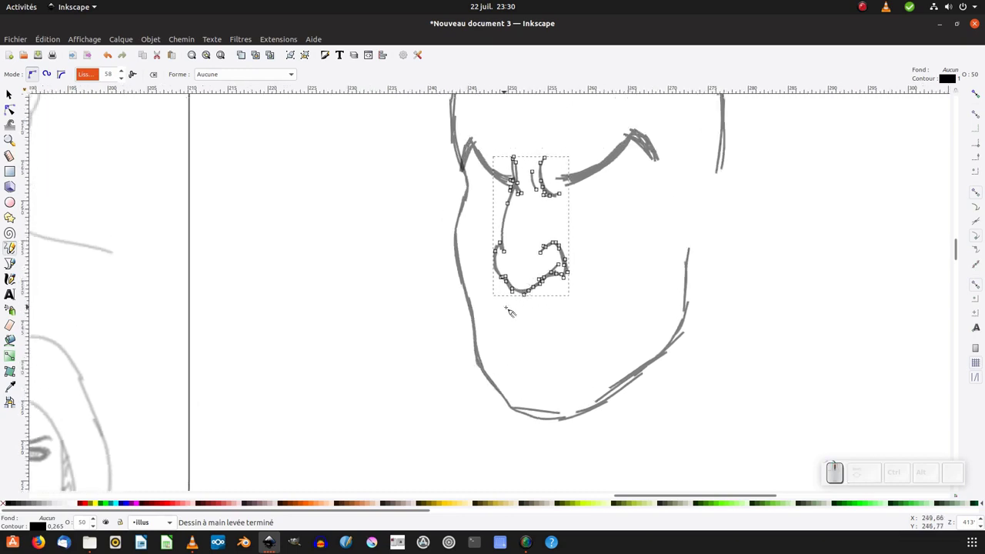
mouse_move(497, 322)
left_mouse_down()
mouse_move(514, 309)
mouse_move(506, 314)
mouse_move(571, 326)
left_mouse_up()
key("ctrl+z")
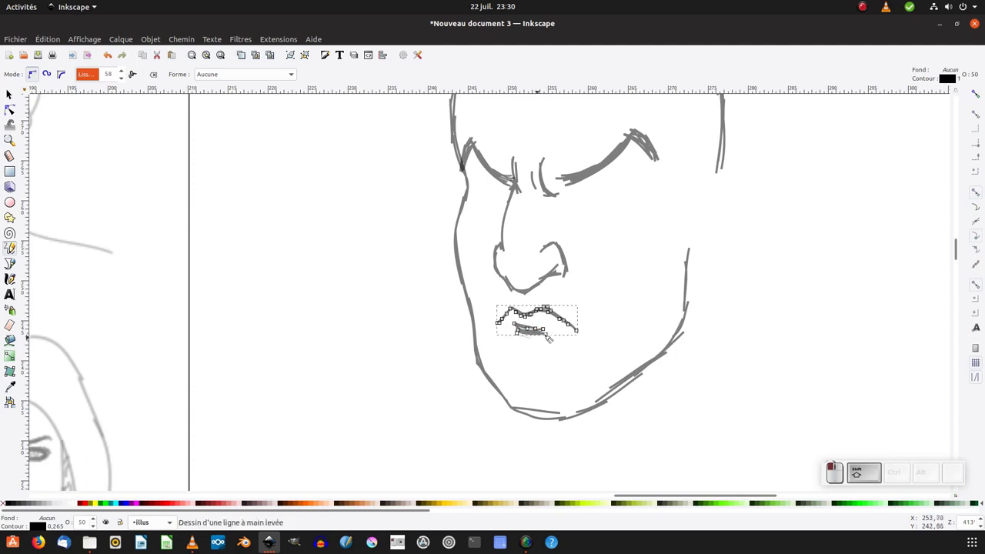
mouse_move(547, 337)
left_mouse_down()
mouse_move(518, 301)
mouse_move(510, 308)
mouse_move(535, 301)
left_mouse_up()
key("ctrl+z")
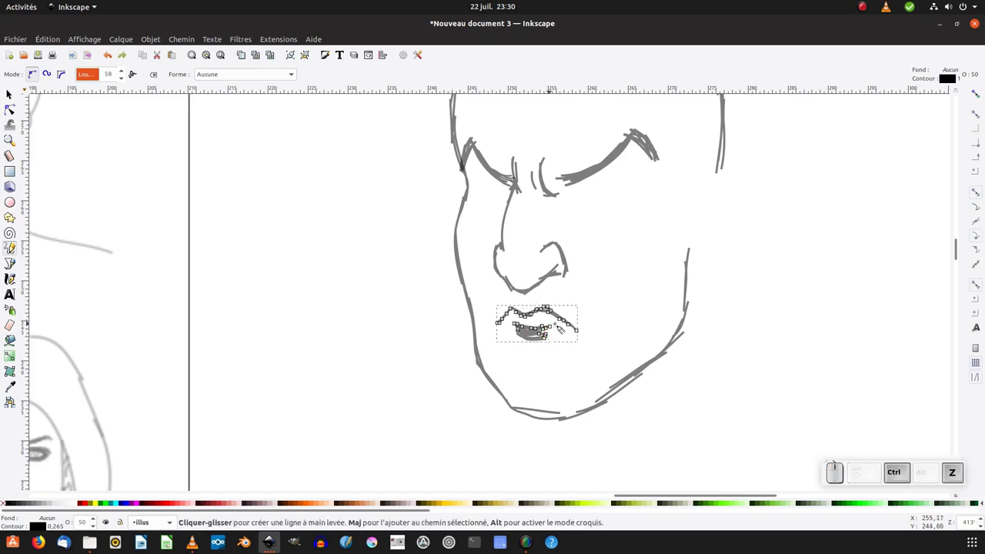
- Check the nose as a separate object, then select the mouth and move it slightly down from the nose
key("F1")
left_click(565, 257)
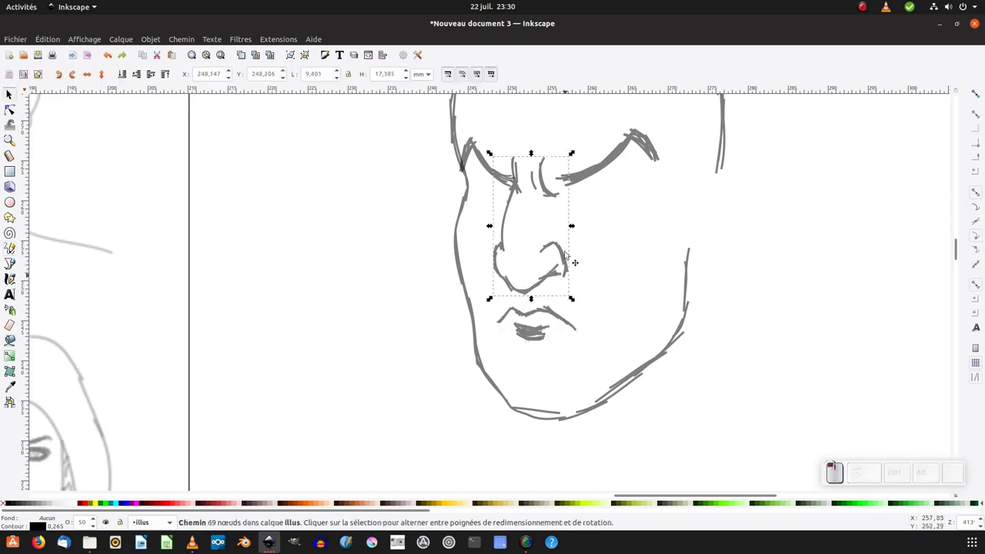
left_click(563, 243)
left_click_drag(526, 301, 502, 325)
left_click_drag(543, 220, 502, 265)
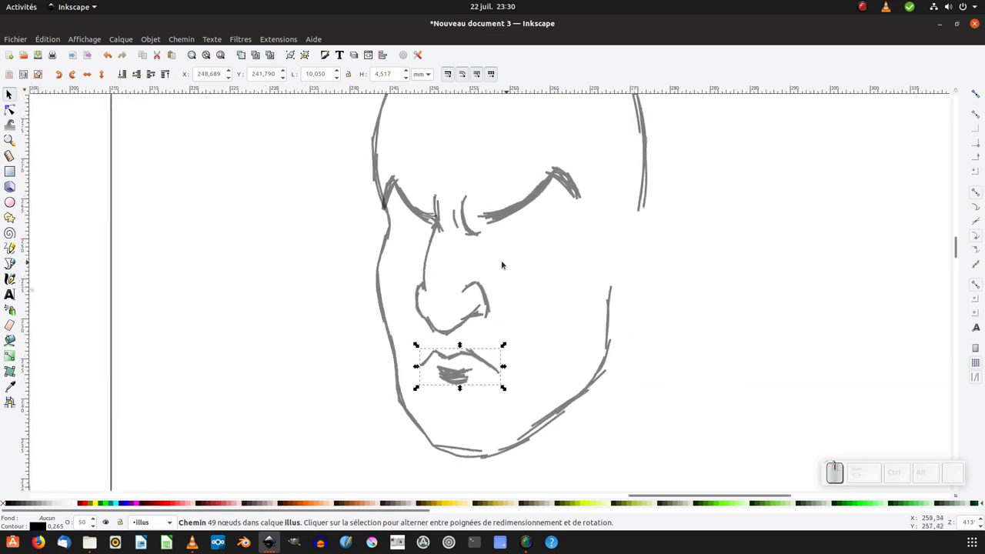
- Sketch the upper lid, lower lid and crease line of an eye under the right eyebrow as one multi-stroke Pencil path
scroll(493, 275, "right", 1)
scroll(485, 283, "up", 1)
key("p")
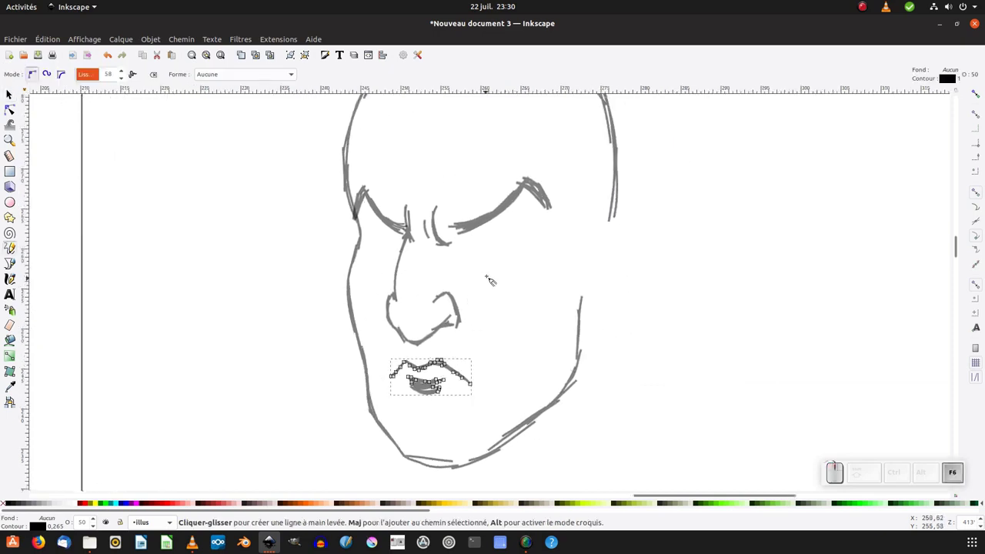
scroll(496, 246, "down", 3)
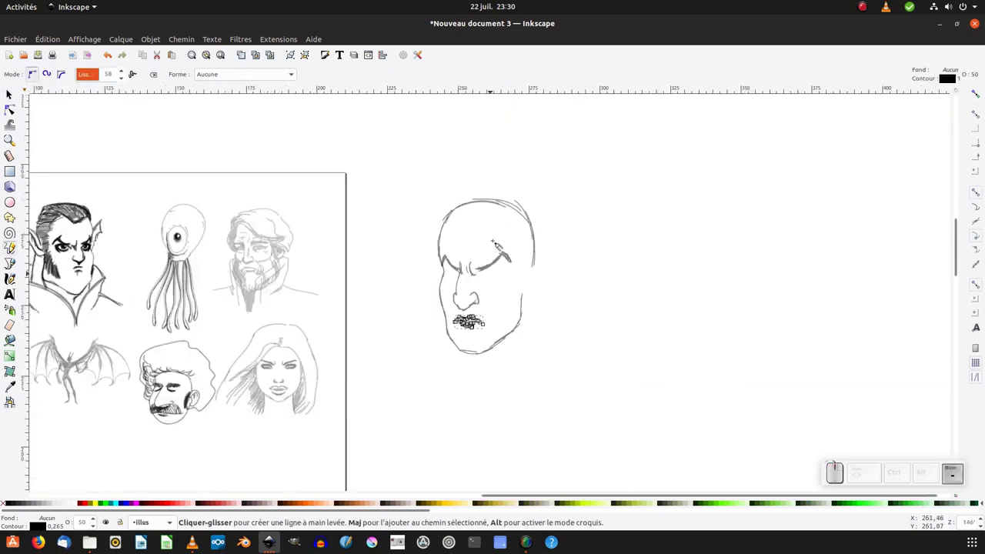
scroll(497, 245, "up", 4)
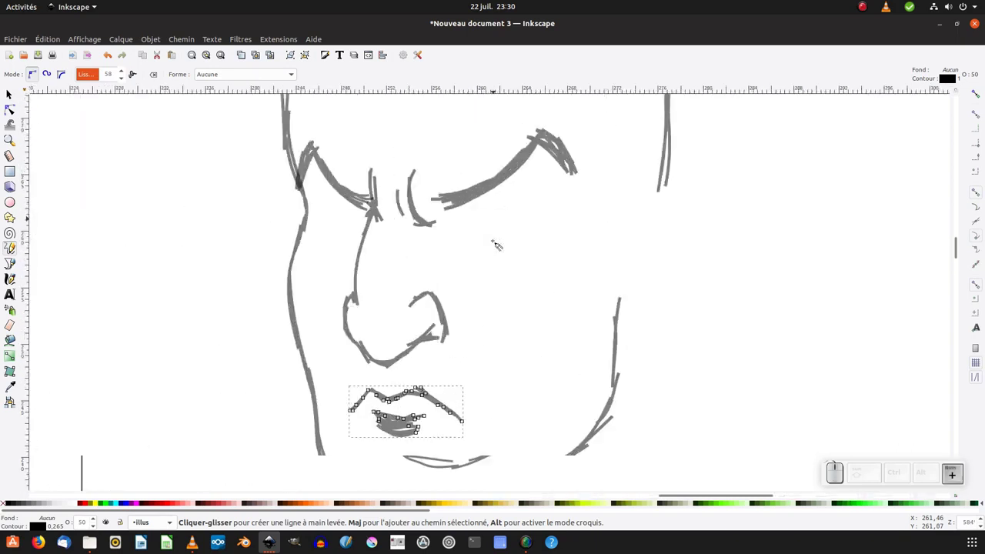
mouse_move(468, 232)
left_mouse_down()
mouse_move(521, 218)
mouse_move(484, 224)
mouse_move(538, 225)
mouse_move(520, 218)
mouse_move(501, 222)
mouse_move(520, 221)
mouse_move(502, 231)
mouse_move(491, 222)
mouse_move(469, 236)
mouse_move(478, 239)
mouse_move(484, 222)
mouse_move(471, 233)
mouse_move(524, 228)
mouse_move(490, 215)
mouse_move(517, 213)
left_mouse_up()
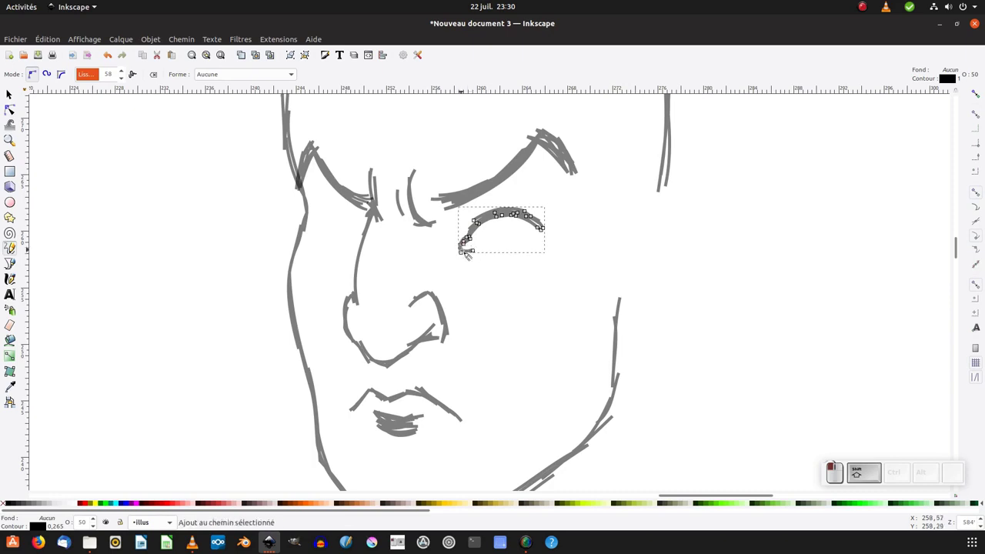
mouse_move(462, 245)
left_mouse_down()
mouse_move(530, 252)
mouse_move(494, 251)
mouse_move(536, 237)
left_mouse_up()
mouse_move(534, 247)
left_mouse_down()
mouse_move(498, 258)
mouse_move(542, 240)
mouse_move(505, 232)
mouse_move(485, 249)
mouse_move(524, 250)
mouse_move(506, 260)
mouse_move(538, 239)
mouse_move(494, 255)
mouse_move(541, 241)
left_mouse_up()
mouse_move(498, 217)
left_mouse_down()
mouse_move(529, 215)
mouse_move(560, 230)
left_mouse_up()
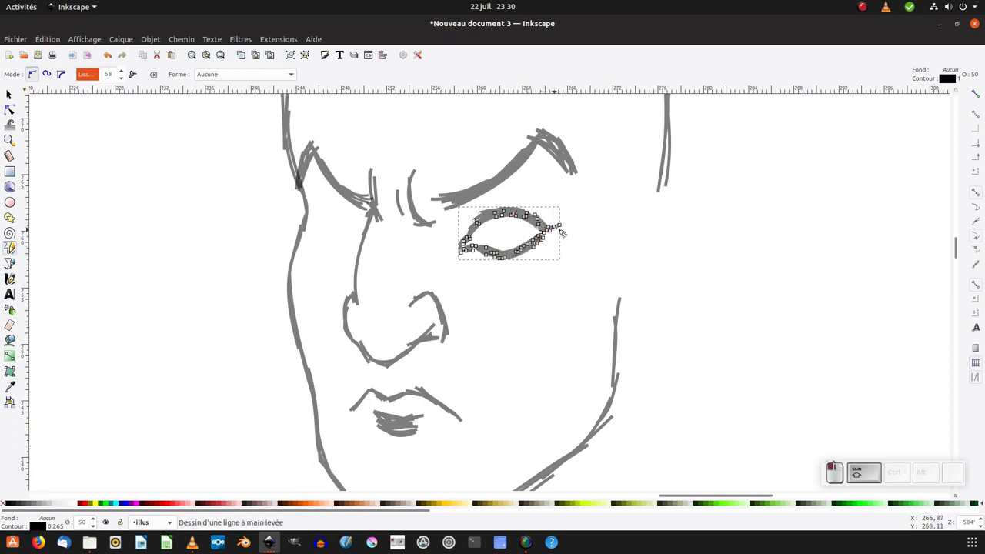
left_click_drag(466, 221, 494, 202)
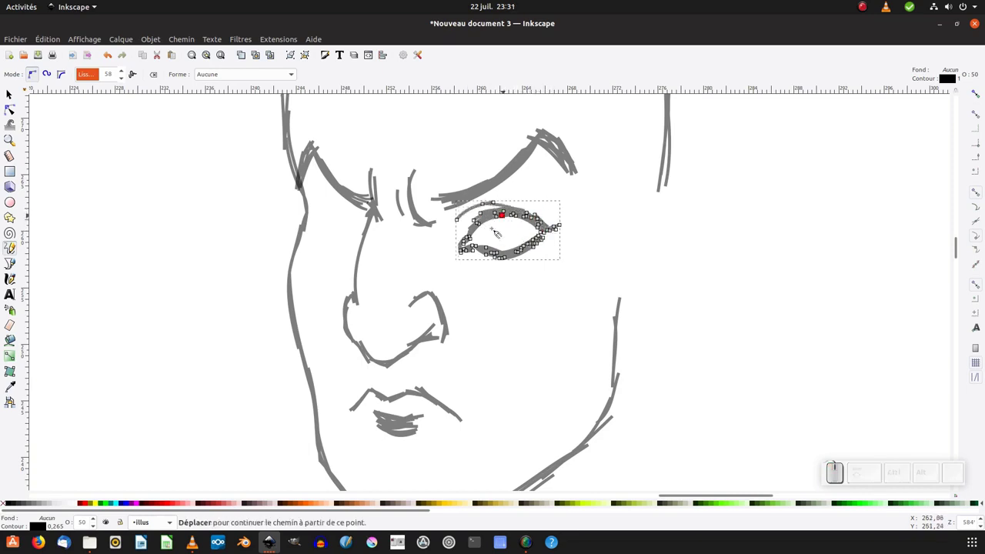
- Sketch a shaded iris with a blank highlight inside the right eye as a separate multi-stroke Pencil path
scroll(497, 256, "down", 3)
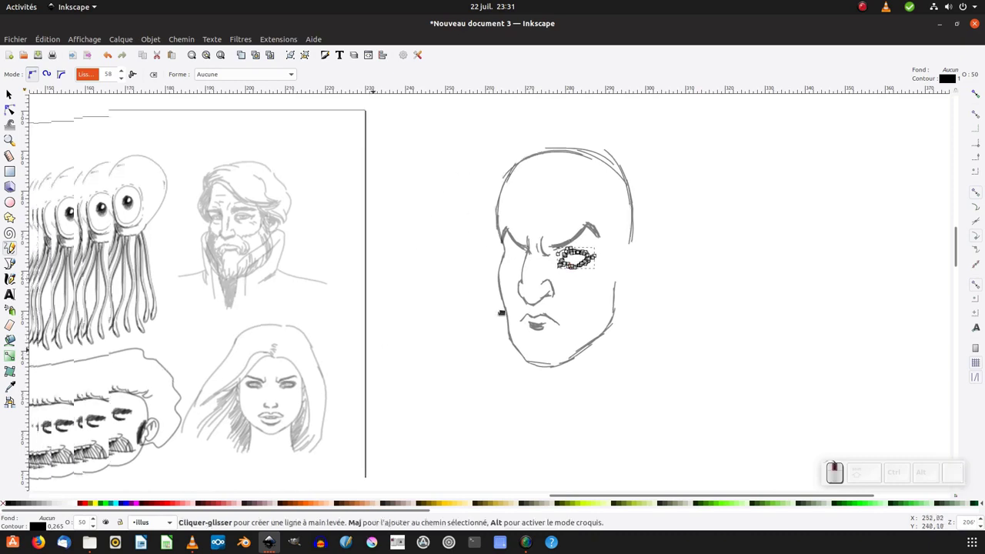
scroll(481, 295, "up", 4)
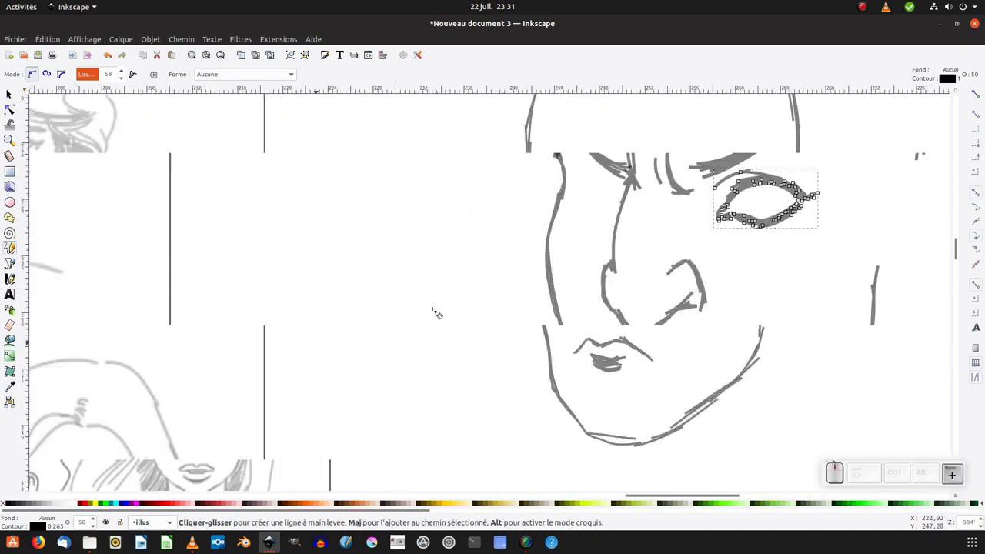
left_click_drag(438, 289, 432, 288)
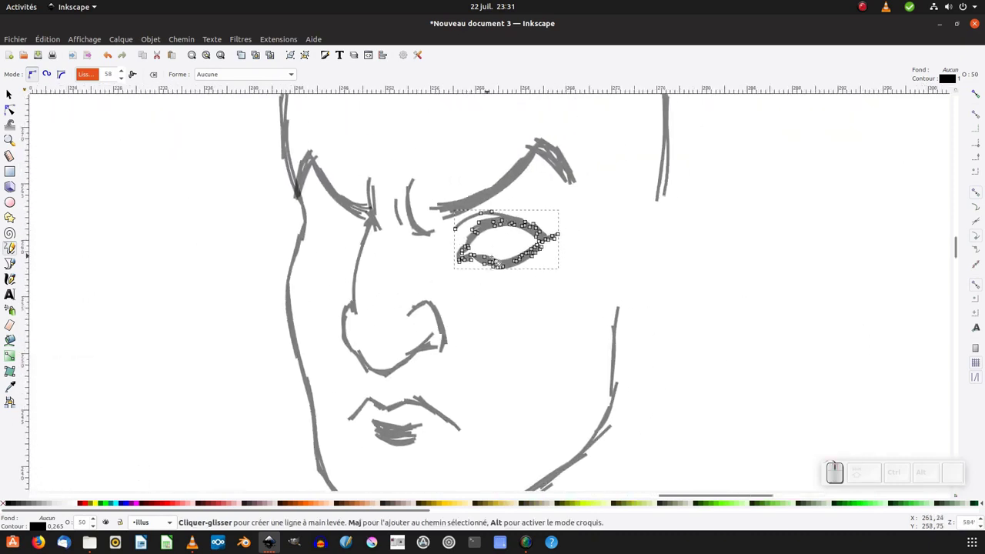
mouse_move(504, 227)
left_mouse_down()
mouse_move(506, 262)
mouse_move(522, 255)
mouse_move(508, 234)
mouse_move(508, 261)
mouse_move(506, 233)
mouse_move(521, 241)
mouse_move(502, 259)
mouse_move(501, 243)
mouse_move(522, 247)
mouse_move(523, 235)
mouse_move(499, 242)
mouse_move(506, 235)
mouse_move(527, 240)
mouse_move(512, 230)
mouse_move(513, 261)
mouse_move(502, 246)
mouse_move(513, 233)
mouse_move(511, 258)
left_mouse_up()
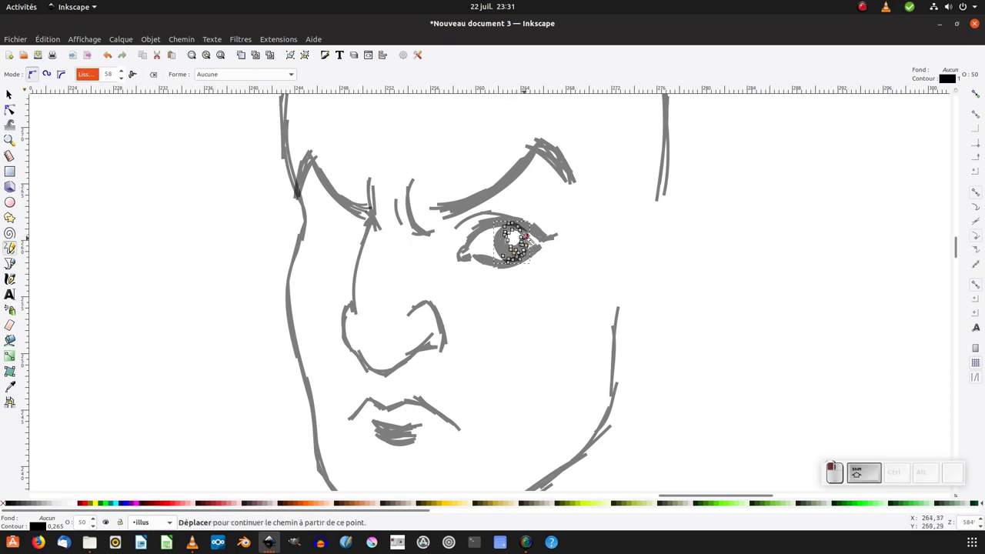
left_click_drag(514, 251, 513, 252)
- Try shifting the iris sideways within the right eye
key("s")
scroll(513, 251, "down", 2)
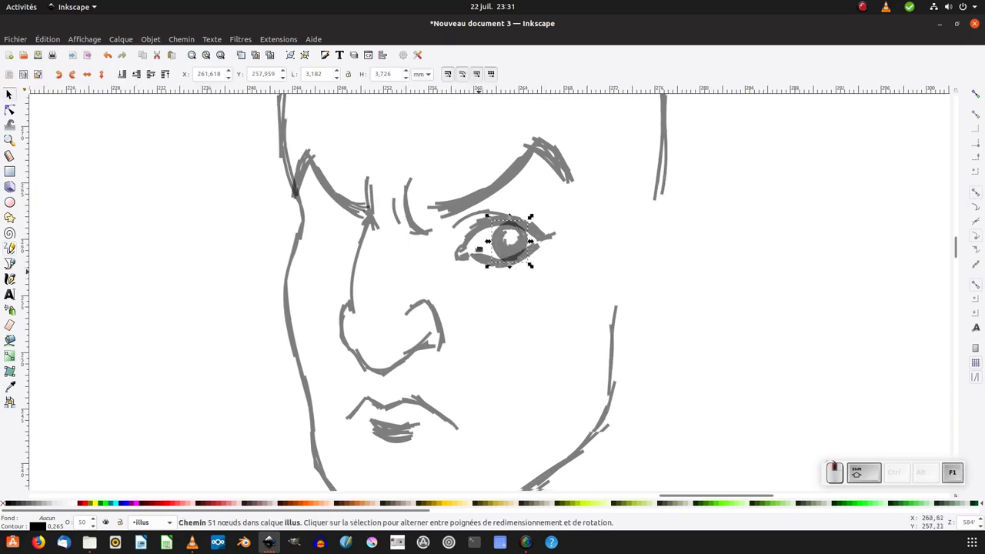
left_click(512, 193)
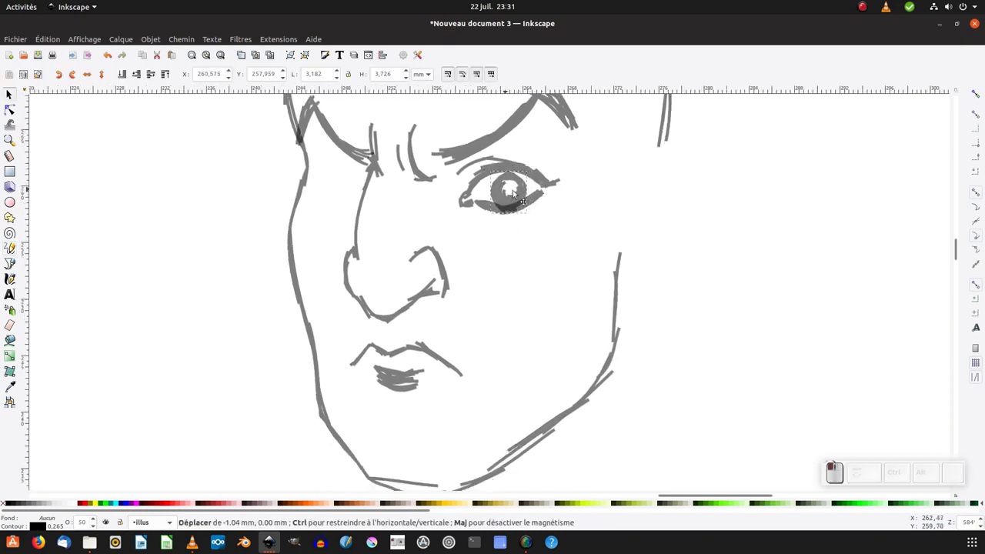
- Duplicate the right eye outline together with its iris, place the copy under the left eyebrow and mirror it horizontally
left_click(550, 189)
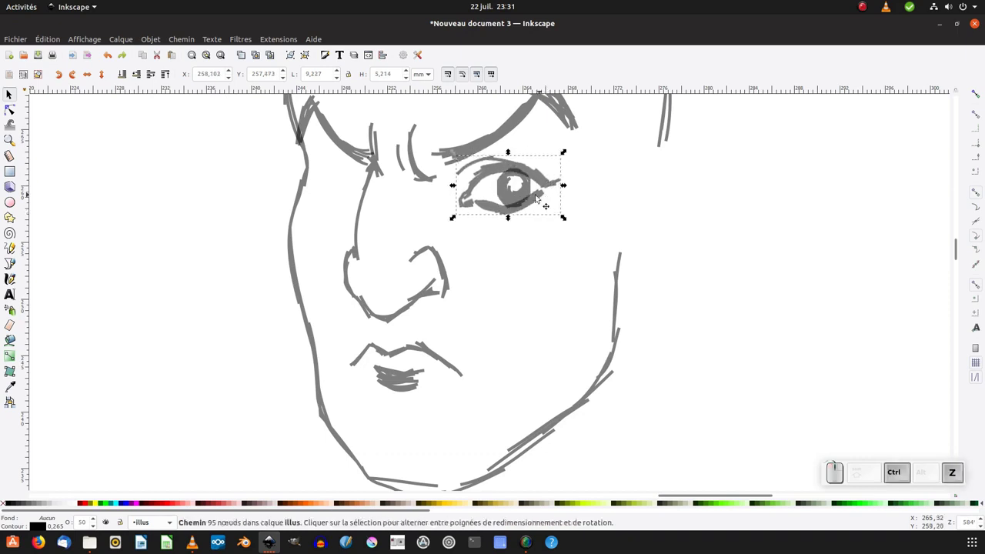
left_click(529, 200, "shift")
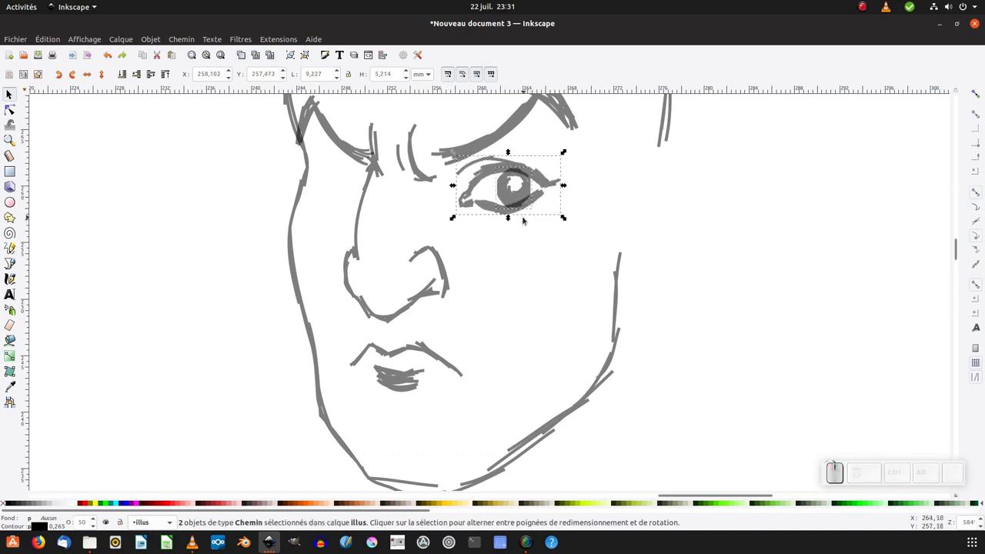
key("ctrl+d")
left_click_drag(526, 201, 337, 205)
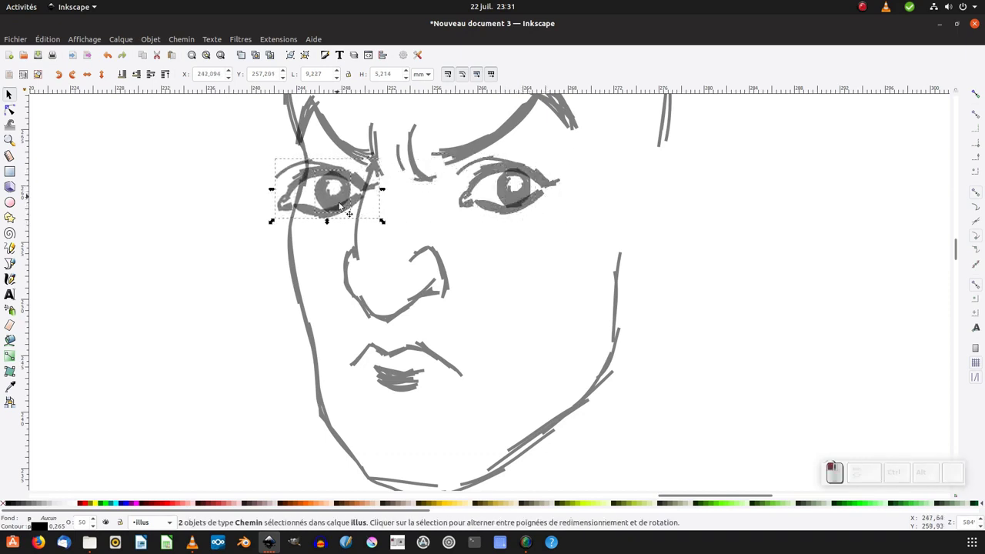
left_click(88, 75)
left_click(88, 74)
left_click(88, 75)
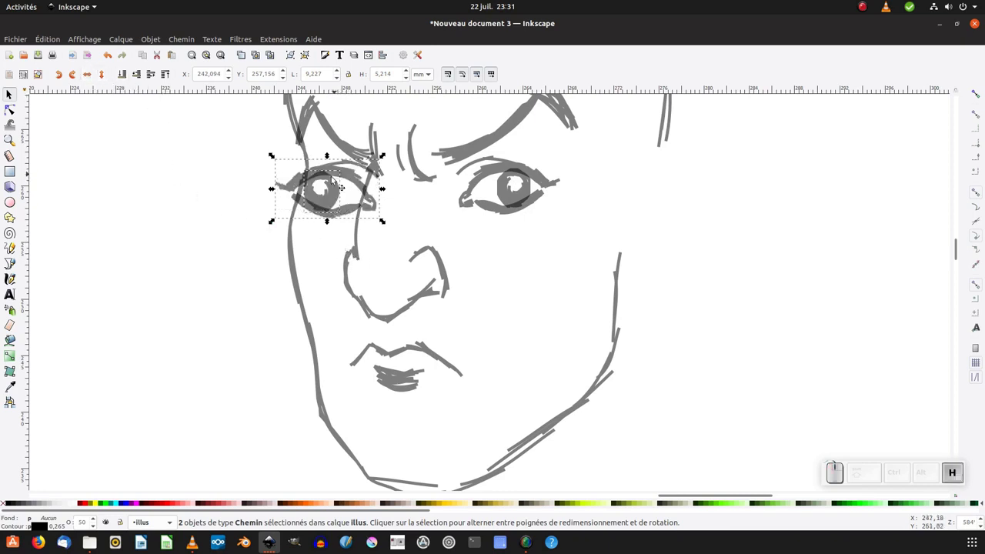
- Narrow the mirrored left eye slightly, move it toward the nose bridge, and nudge its iris toward the inner corner
left_click_drag(383, 189, 374, 184)
left_click_drag(281, 185, 357, 190)
left_click(305, 231)
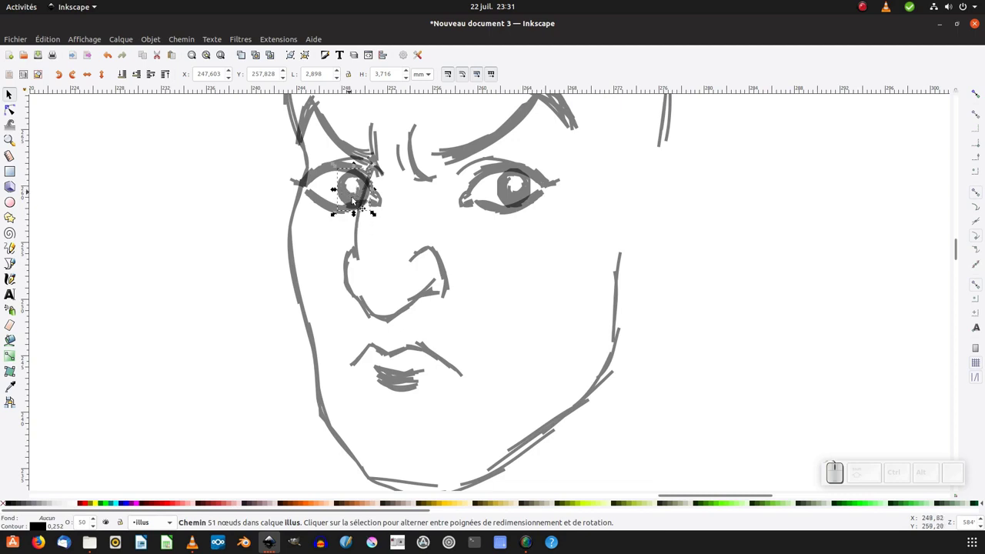
left_click_drag(352, 199, 359, 194)
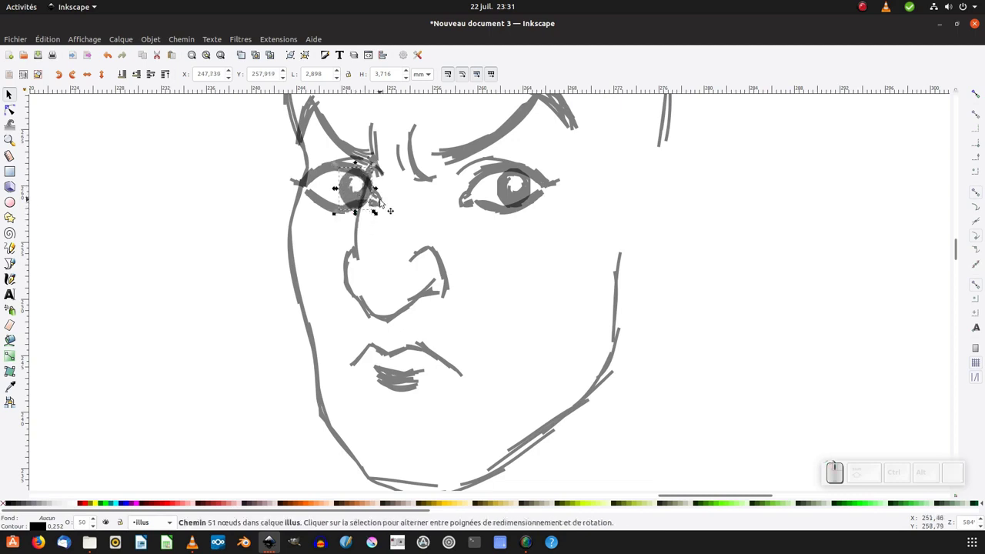
- Delete the nodes of the left eye outline's inner corner that extend past the nose bridge
left_click(357, 208)
key("z")
left_click_drag(254, 137, 431, 278)
left_click_drag(431, 277, 325, 252)
key("F2")
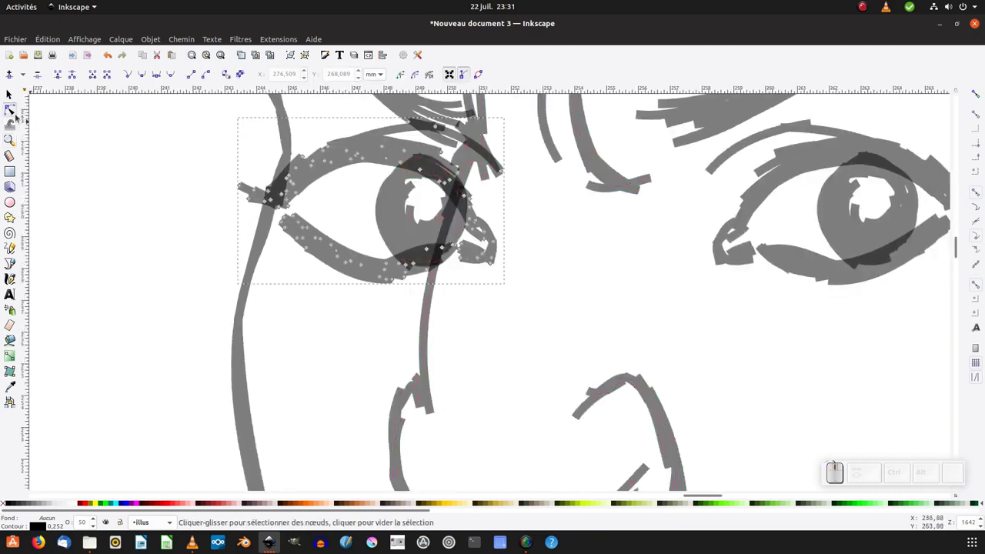
left_click(505, 238)
left_click_drag(475, 275, 460, 292)
key("Delete")
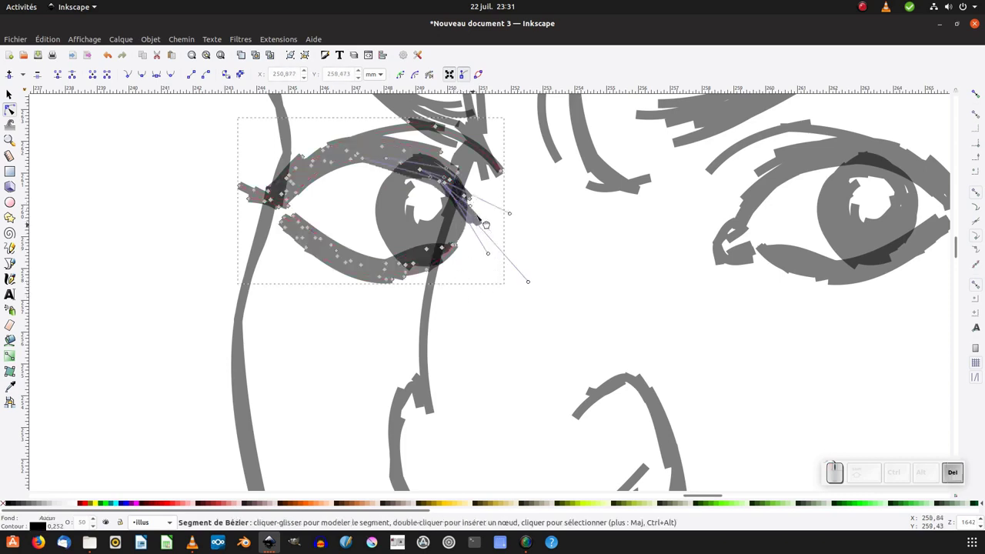
left_click_drag(492, 183, 459, 183)
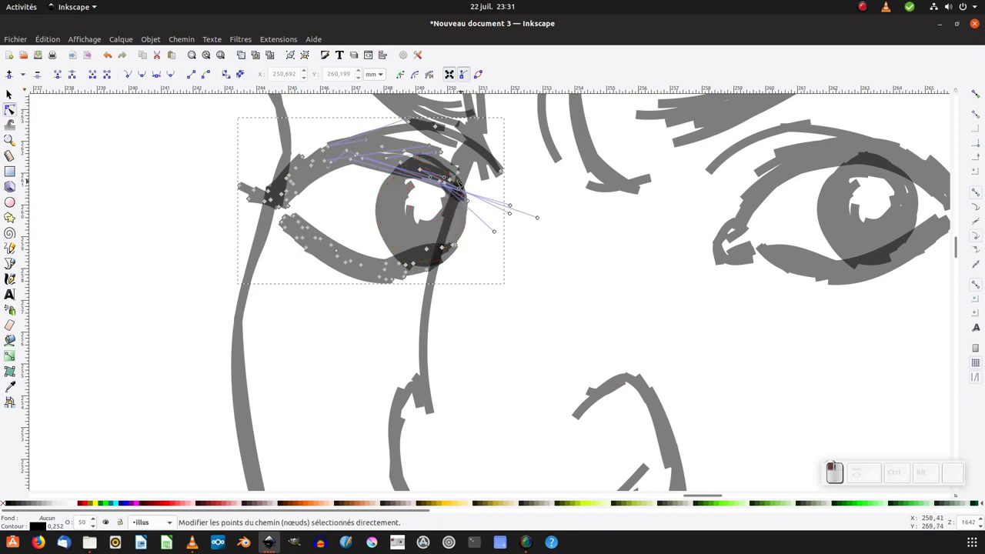
left_click(463, 237)
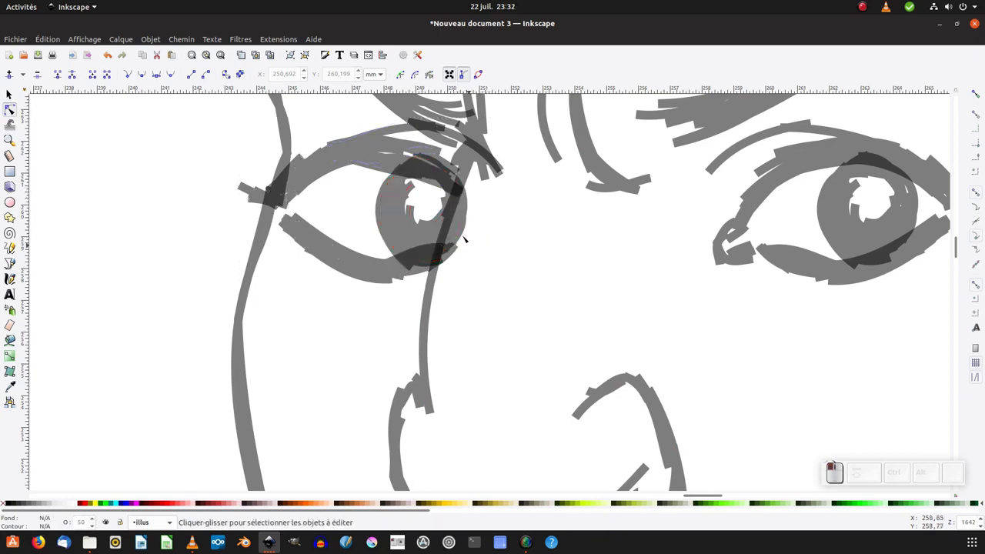
- Delete the nodes of the left iris that overlap the nose bridge, so only its outer part is left
left_click(441, 210)
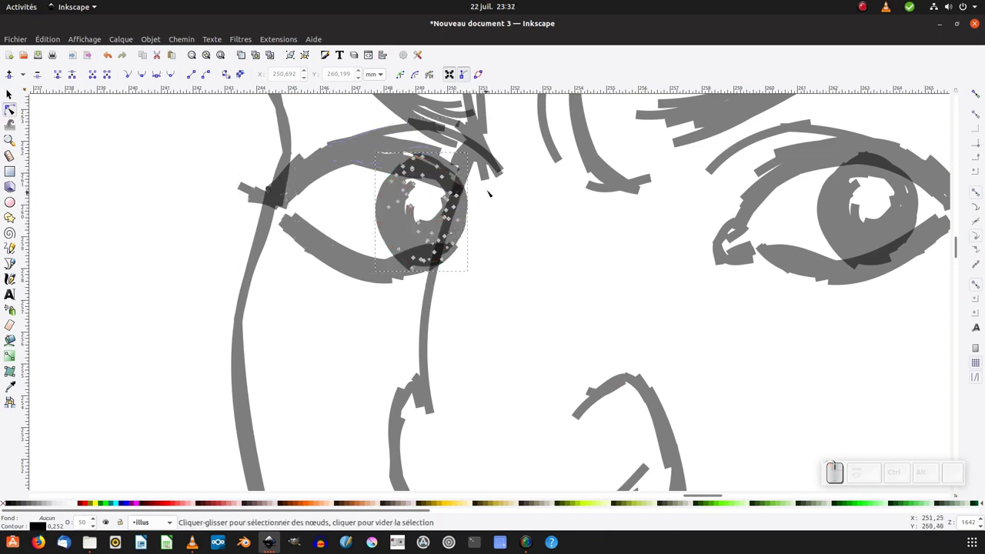
left_click_drag(442, 262, 443, 260)
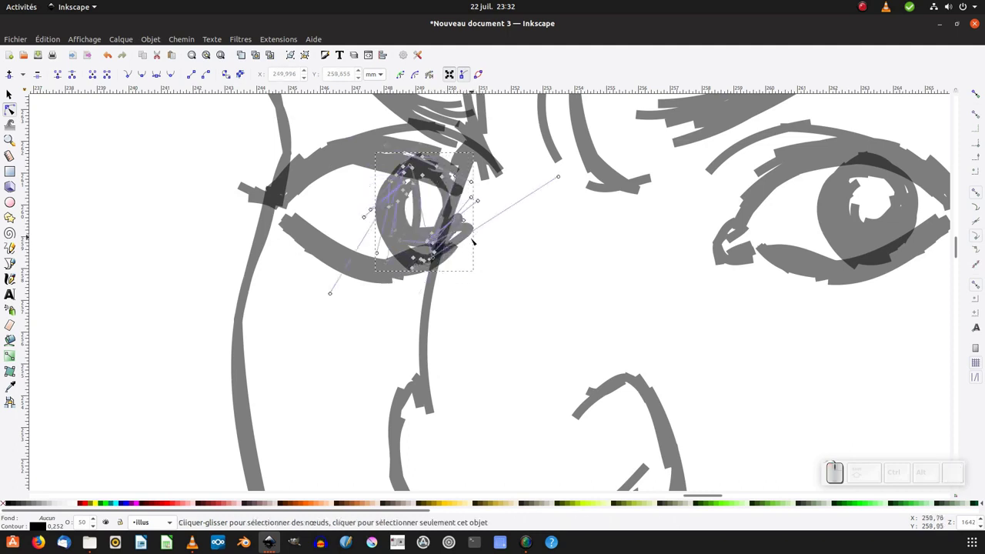
left_click(483, 245)
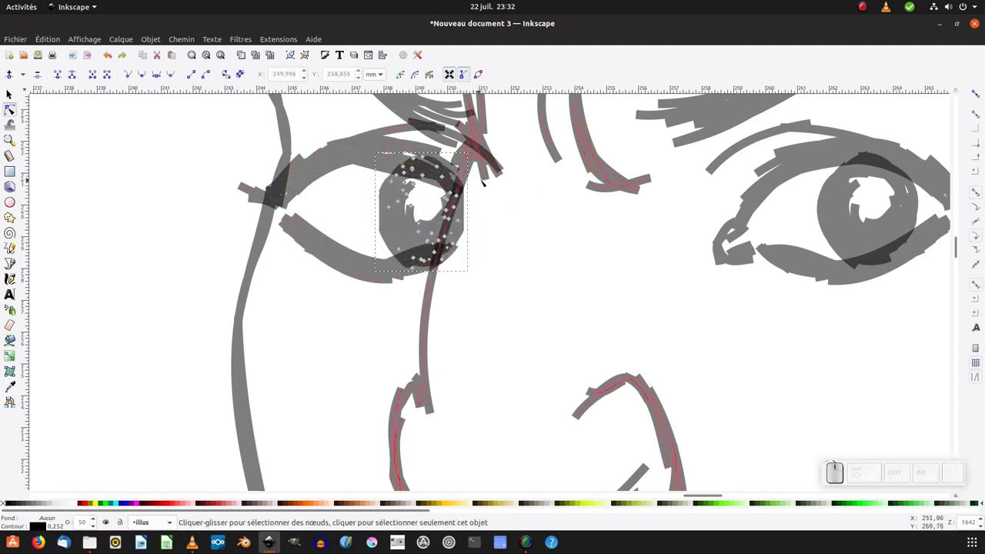
left_click_drag(482, 181, 441, 275)
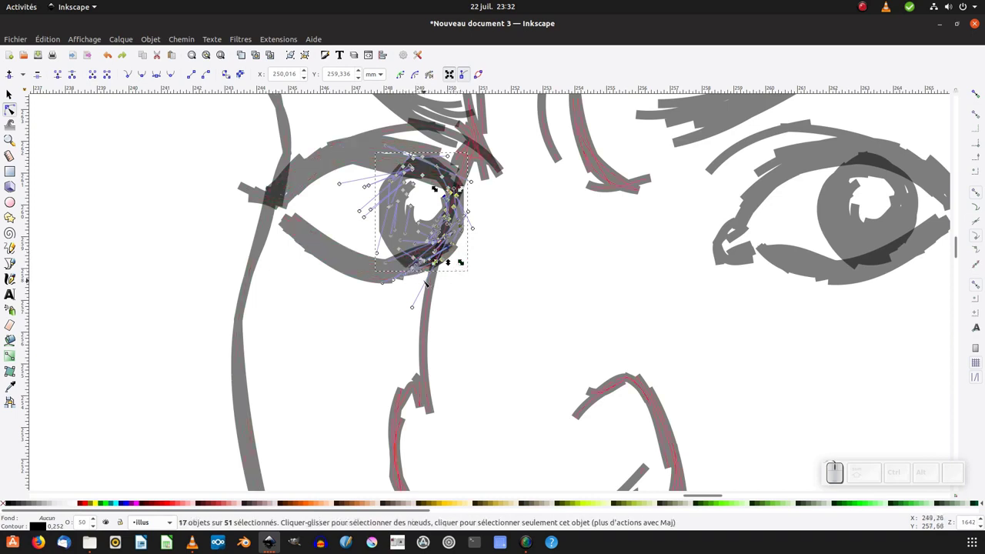
key("F1")
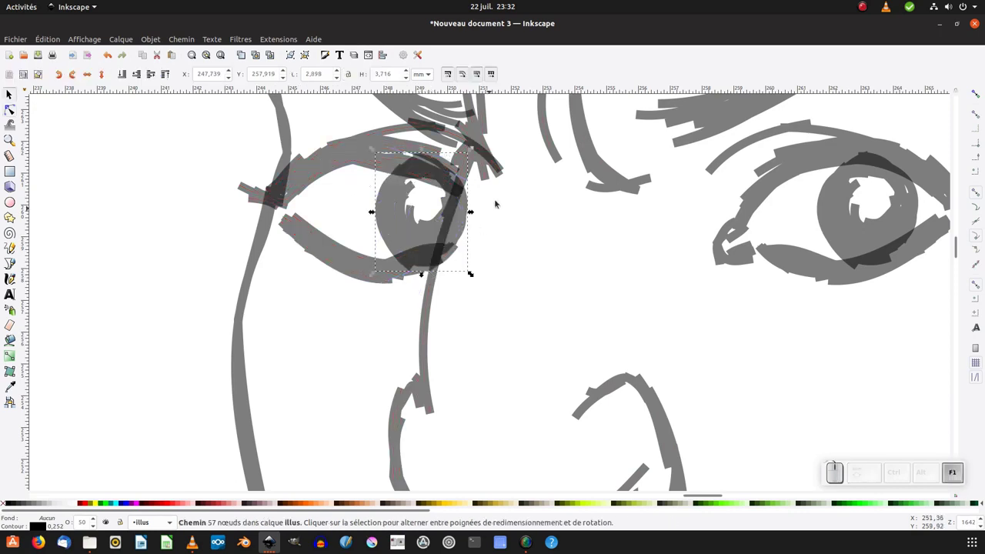
key("F2")
left_click_drag(499, 177, 443, 289)
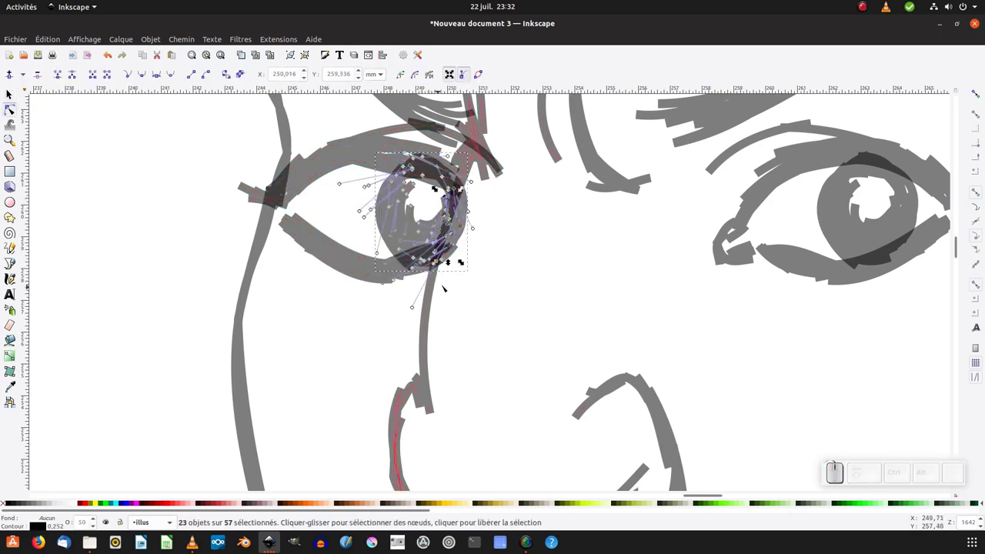
key("Delete")
key("F1")
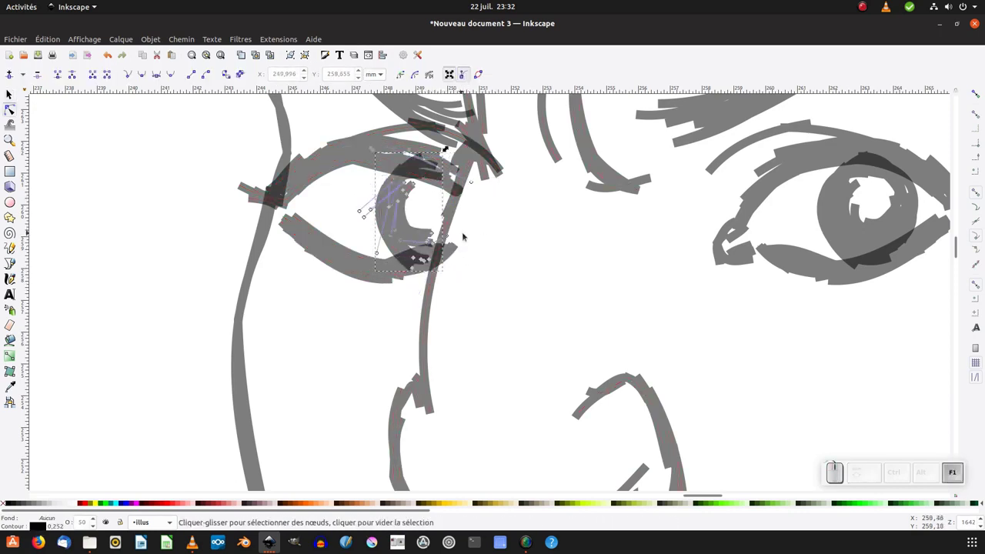
left_click_drag(457, 240, 423, 251)
- Draw a wavy freehand Pencil line in the empty space beside the face and reshape its curve by moving nodes
scroll(427, 266, "down", 2, "ctrl")
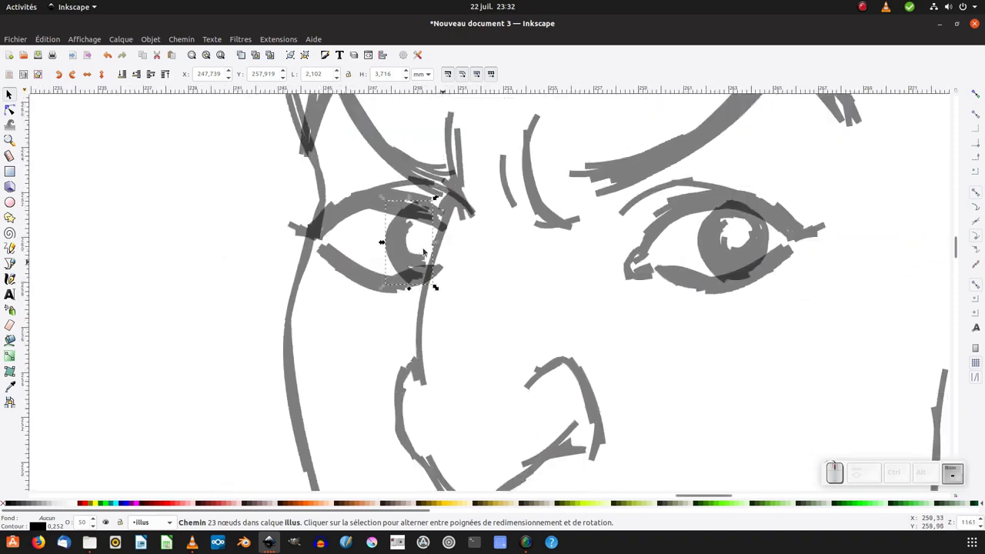
scroll(585, 270, "left", 8)
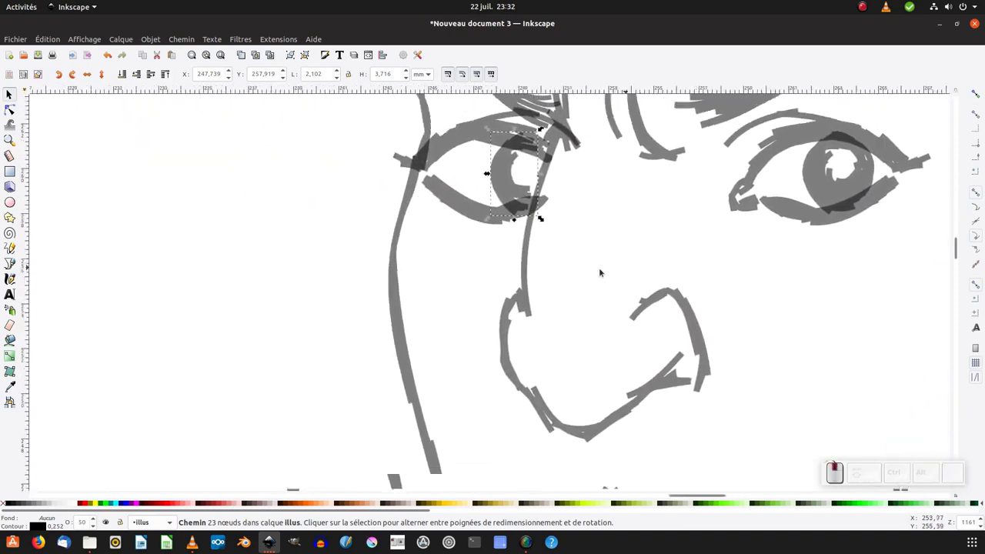
key("p")
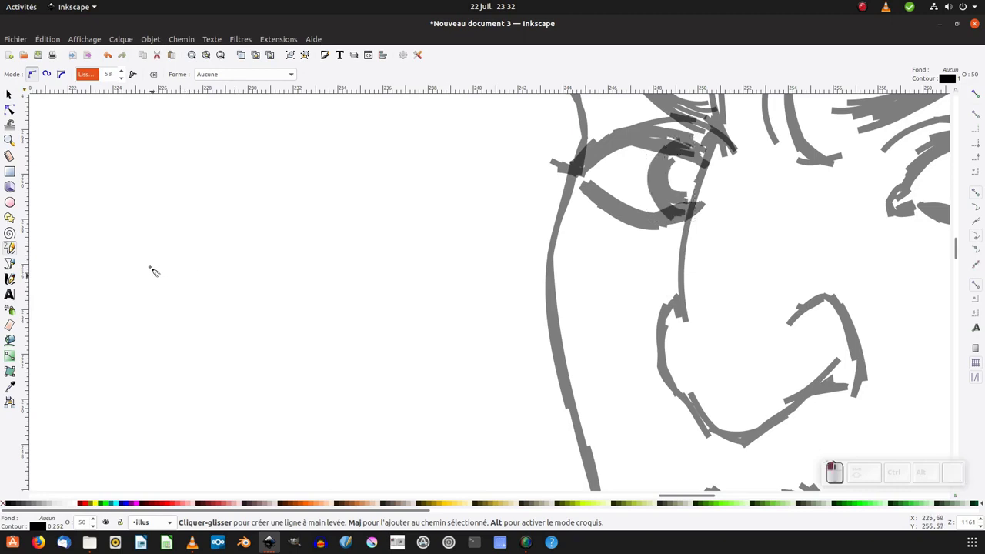
mouse_move(149, 273)
left_mouse_down()
mouse_move(385, 290)
mouse_move(464, 209)
left_mouse_up()
left_click_drag(471, 252, 470, 254)
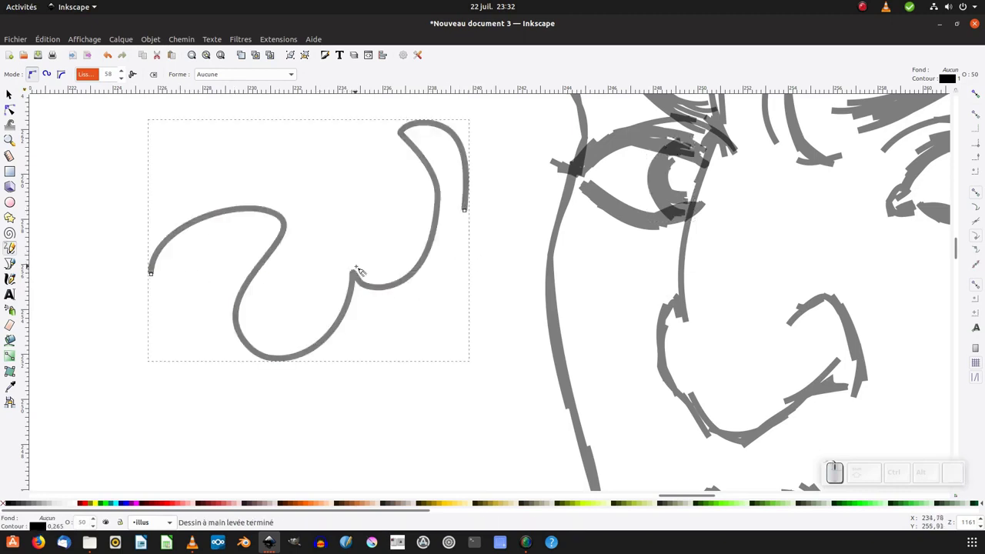
left_click(9, 110)
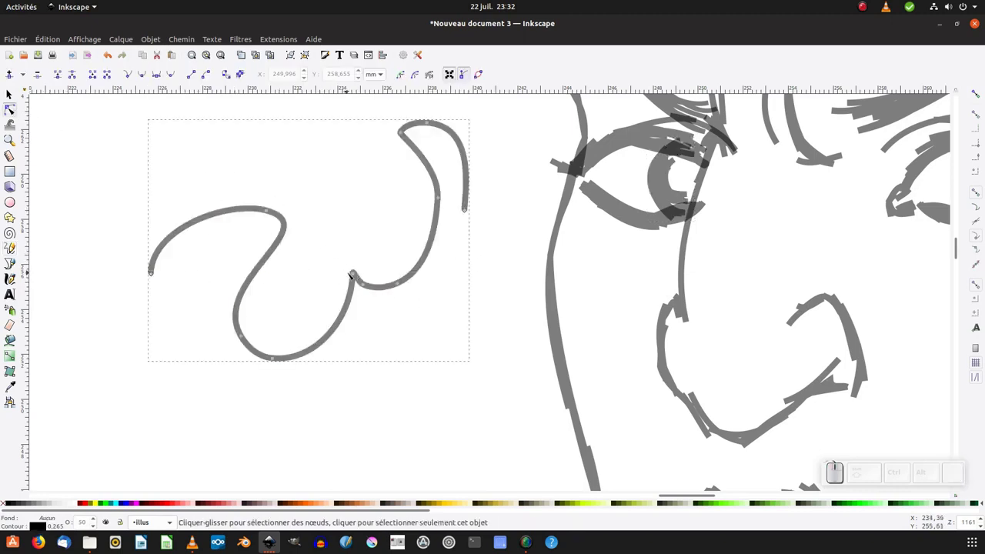
left_click_drag(360, 281, 413, 291)
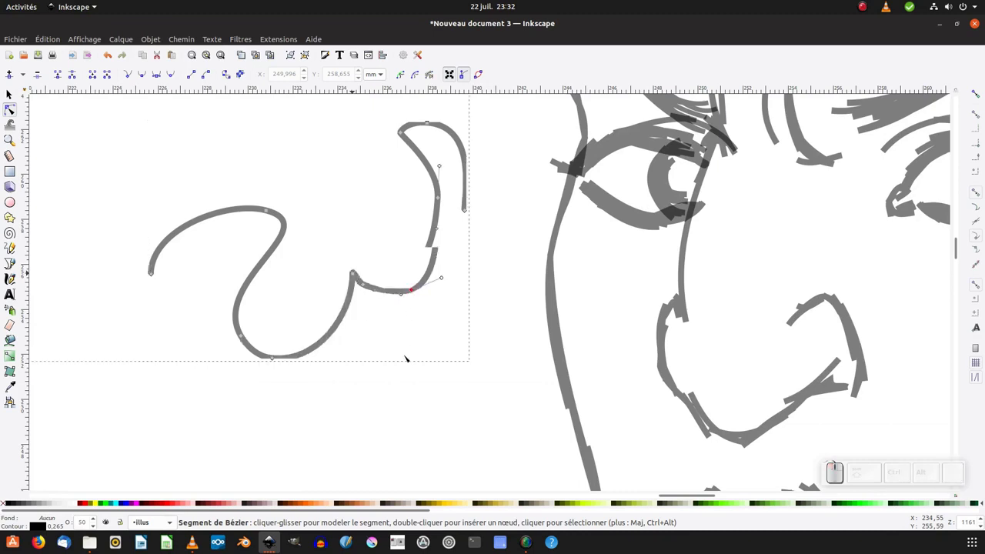
- Break the wavy practice line at a node on its lower curve, pull the ends apart, and delete the line
key("shift+b")
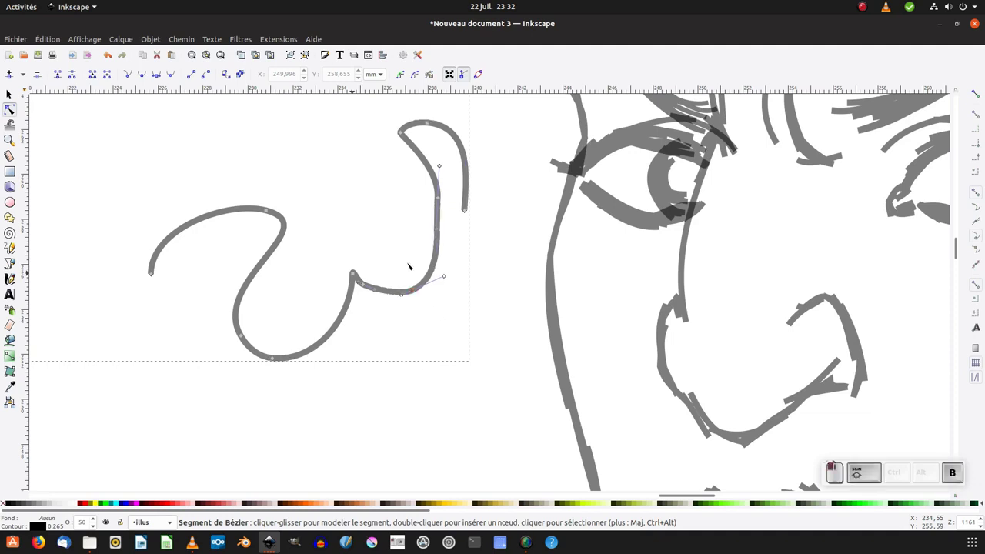
left_click_drag(429, 303, 429, 302)
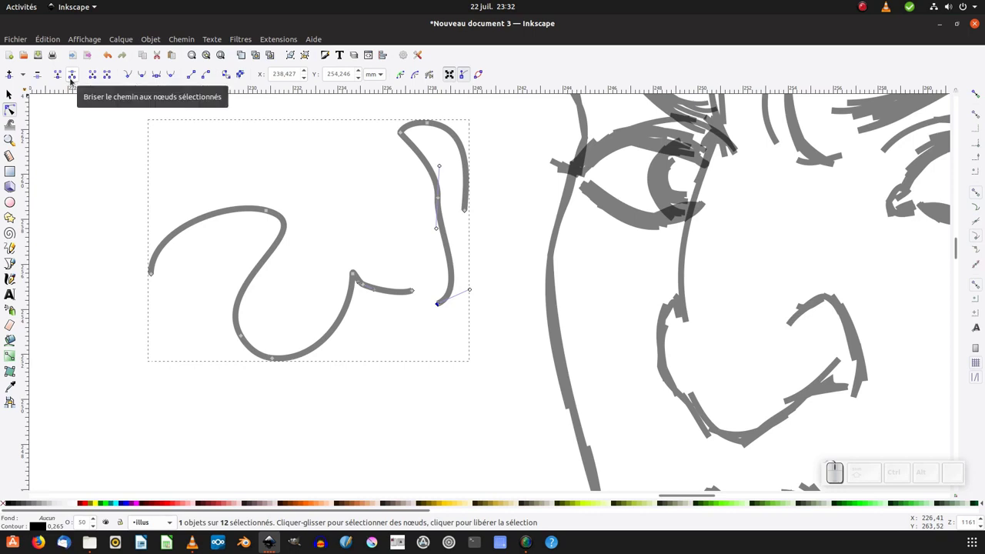
key("s")
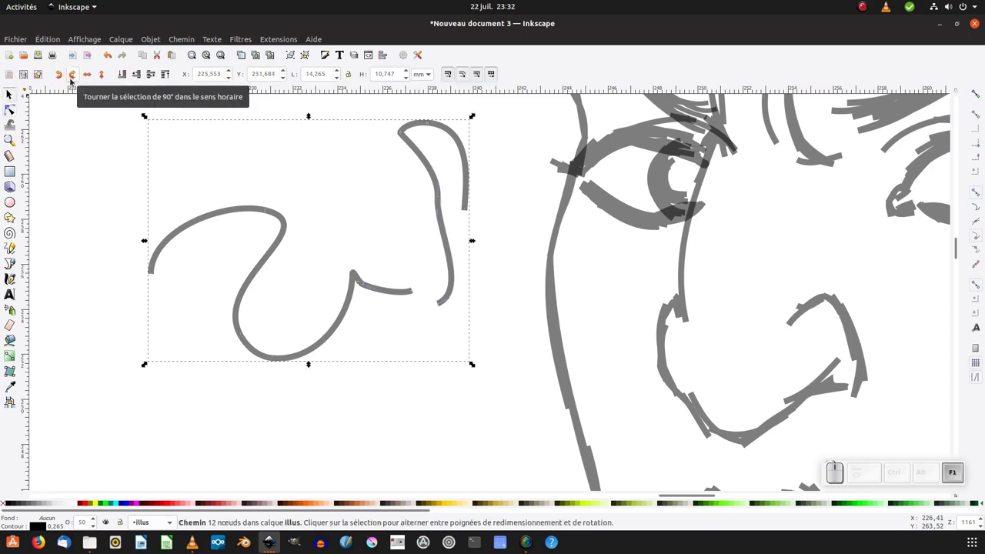
key("Delete")
- Add freehand Pencil strokes to the left iris's path along its inner side near the nose bridge
key("minus")
key("minus")
scroll(357, 227, "right", 4)
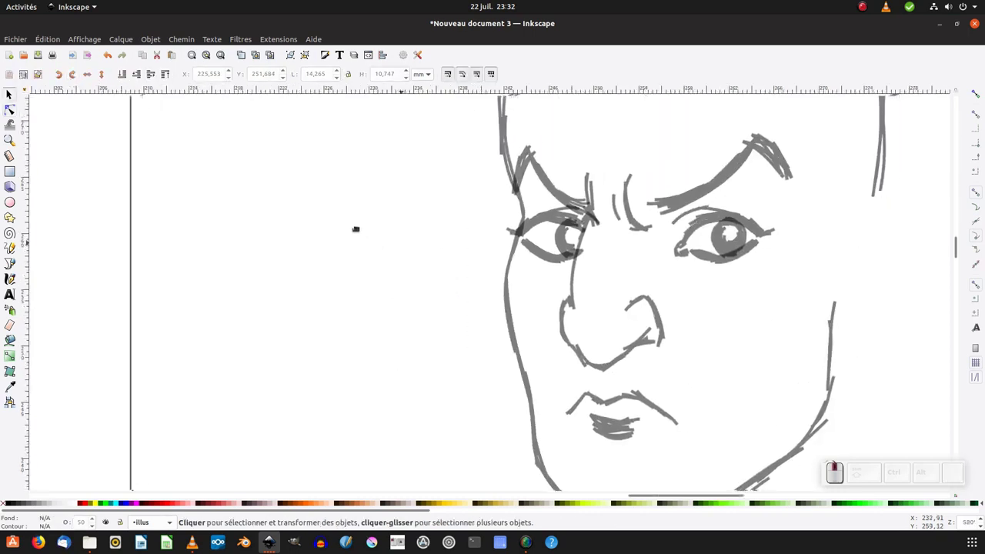
left_click(471, 238)
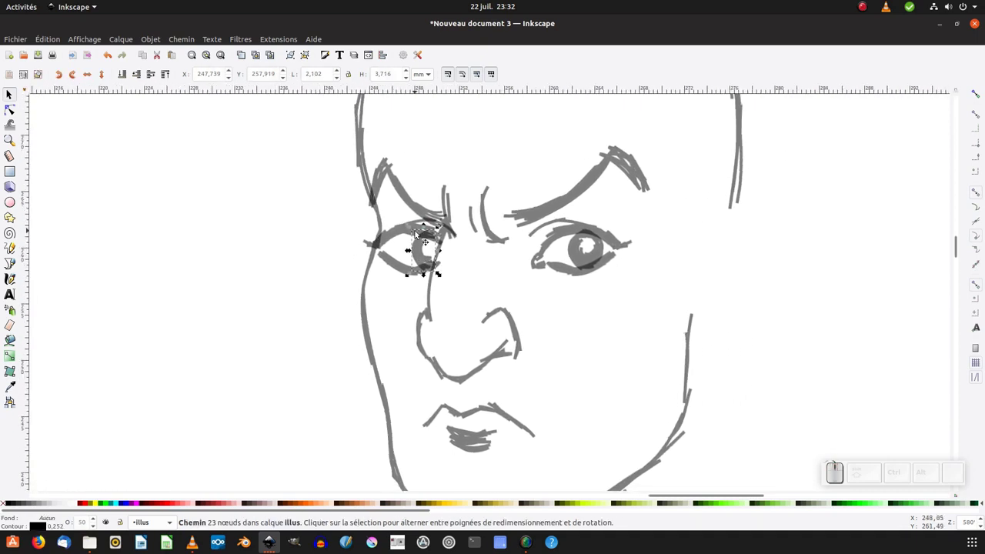
scroll(434, 272, "up", 1, "ctrl")
scroll(344, 277, "up", 1)
scroll(344, 277, "right", 1)
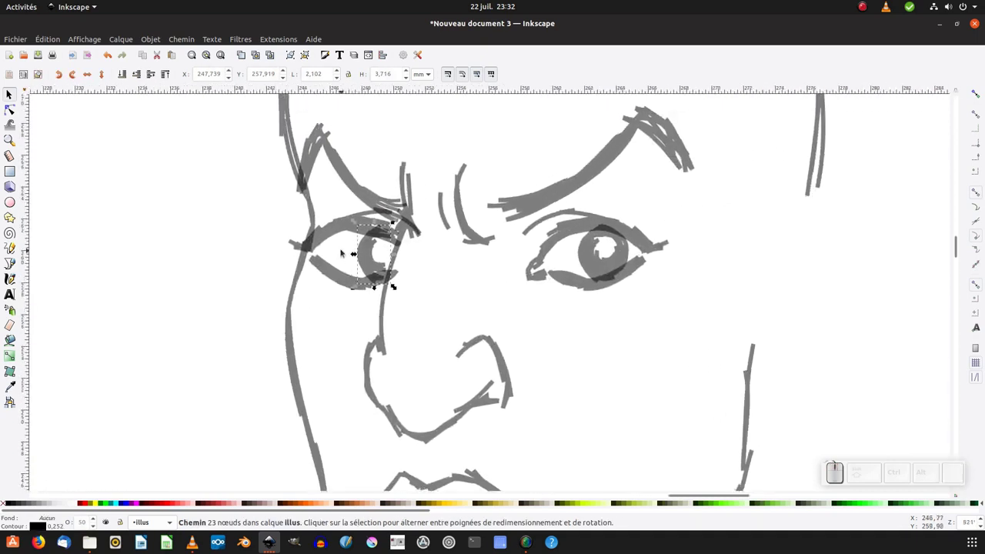
key("F6")
mouse_move(373, 240)
left_mouse_down("shift")
mouse_move(398, 240)
mouse_move(380, 243)
mouse_move(391, 239)
mouse_move(386, 271)
left_mouse_up("shift")
key("F2")
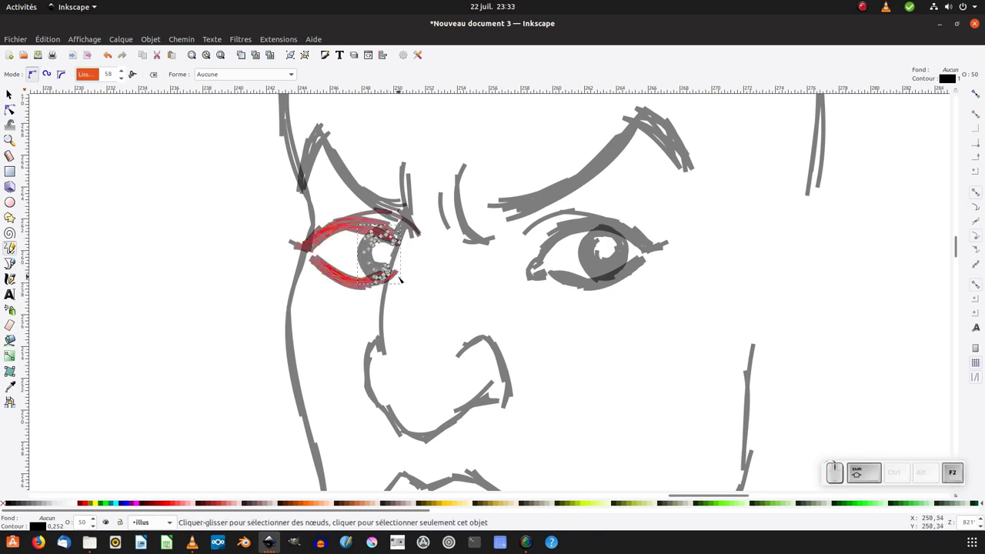
- Move the end nodes of the left eye's lower lid back to the nose bridge line
left_click(399, 280)
left_click_drag(397, 280, 389, 284)
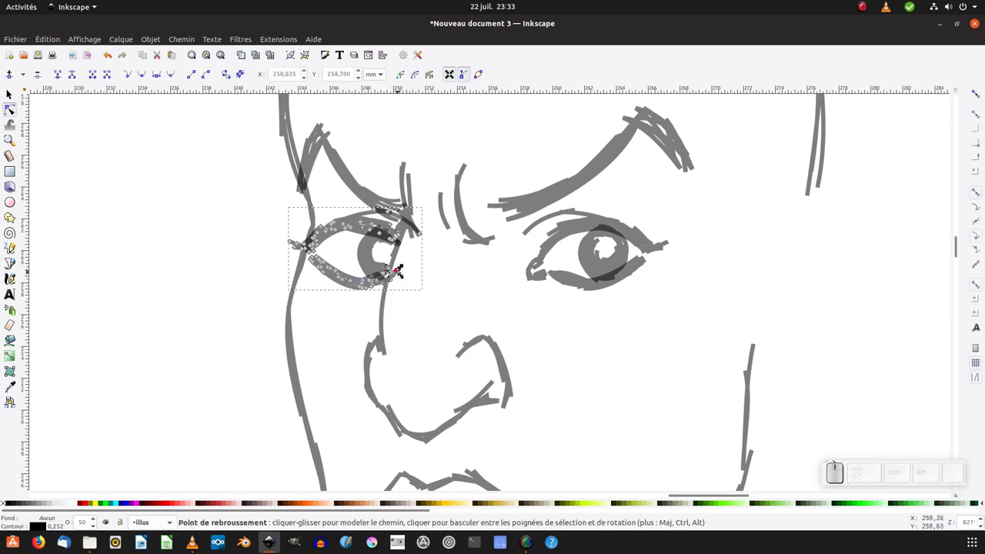
scroll(399, 271, "up", 2, "ctrl")
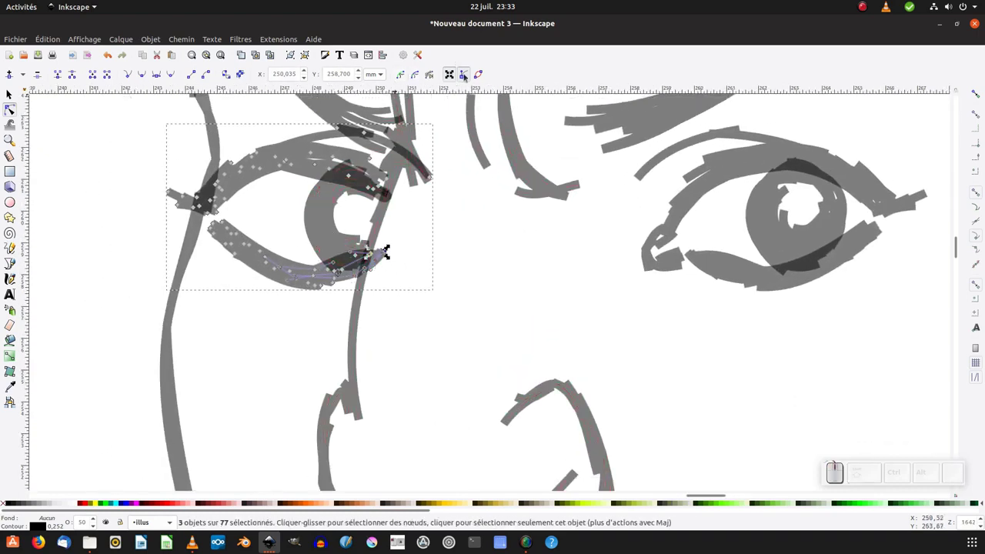
left_click_drag(378, 255, 368, 259)
key("s")
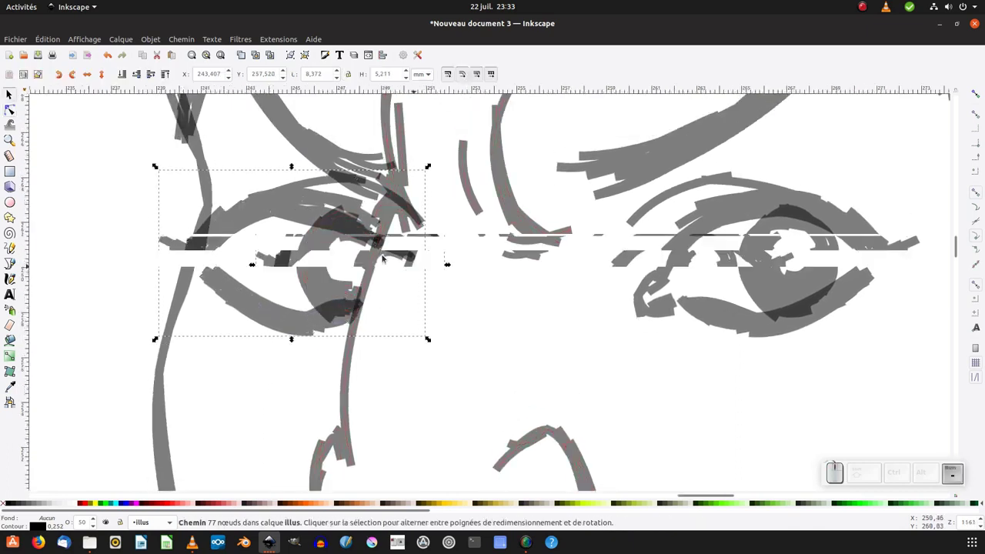
- Select the left eye outline together with its iris and nudge both up slightly
key("minus")
key("minus")
key("minus")
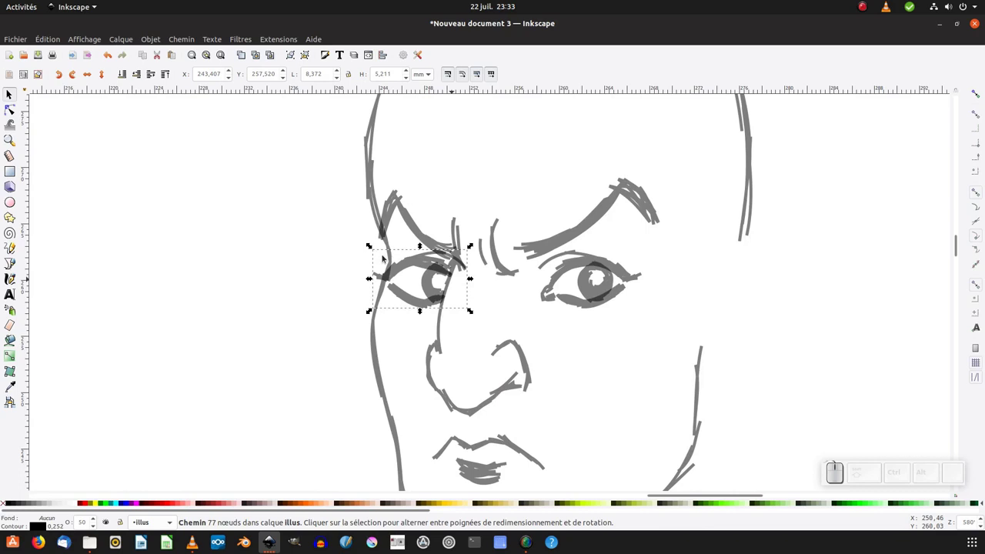
left_click(361, 318)
left_click_drag(376, 318, 319, 275)
left_click_drag(261, 298, 407, 204)
- Select all the facial features inside the head outline, scale them down slightly, and move them a little lower
mouse_move(385, 260)
left_mouse_down()
mouse_move(425, 279)
mouse_move(666, 247)
left_mouse_up()
key("minus")
key("minus")
key("minus")
scroll(665, 248, "right", 5)
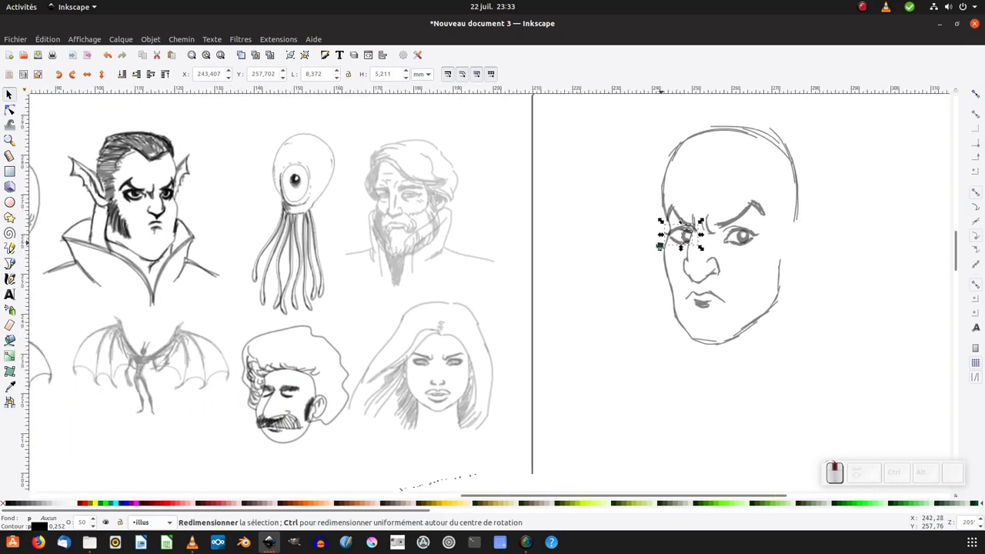
mouse_move(528, 260)
left_mouse_down()
mouse_move(610, 249)
mouse_move(591, 249)
left_mouse_up()
scroll(590, 249, "right", 5)
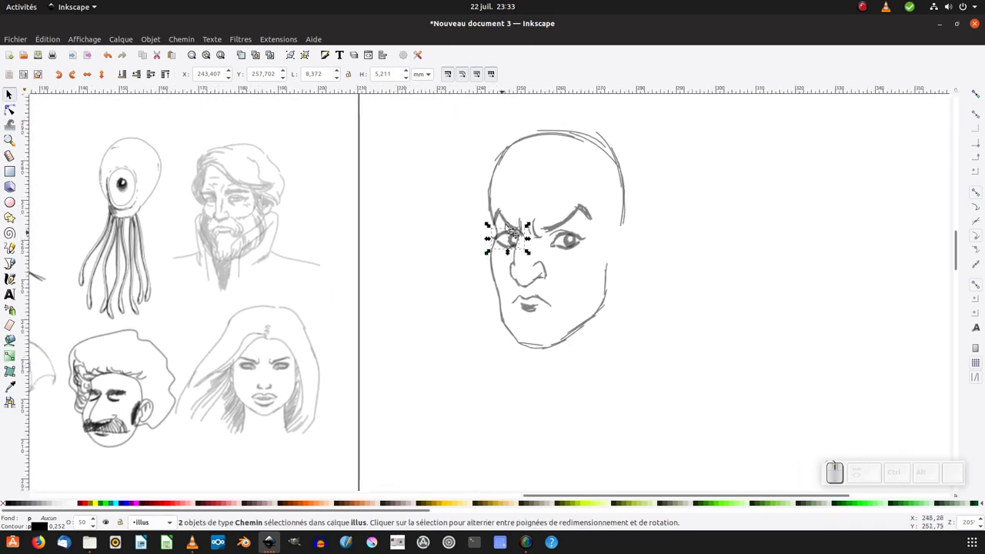
left_click_drag(468, 174, 608, 347)
left_click_drag(597, 202, 591, 208)
left_click_drag(566, 240, 567, 247)
- Shorten the head contour from the chin upward to a height of about 53 mm
left_click(532, 351)
left_click_drag(558, 353, 557, 345)
left_click_drag(541, 283, 485, 300)
scroll(485, 301, "up", 1)
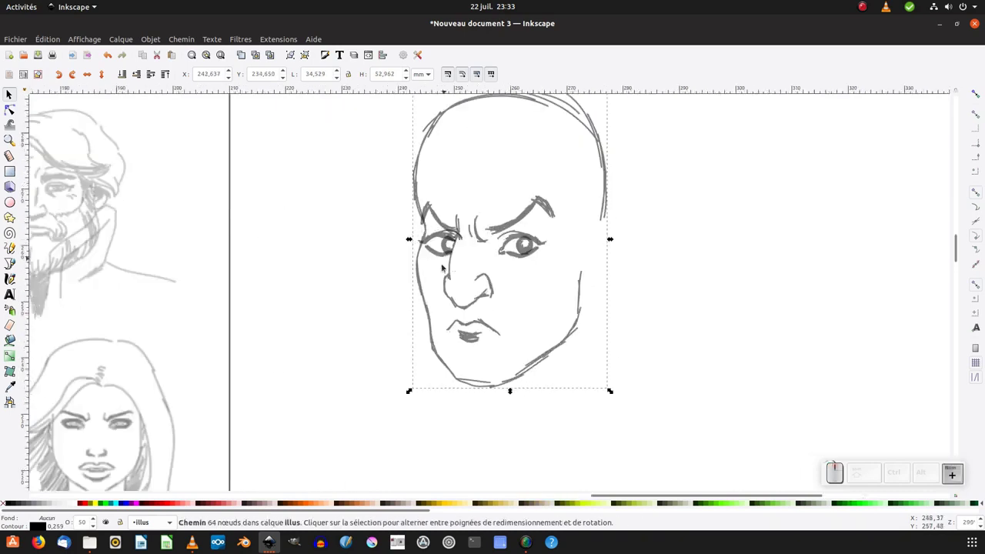
left_click_drag(443, 265, 363, 333)
- Draw a freehand Pencil hairline with a widow's peak across the forehead, continuing down the right temple
key("F6")
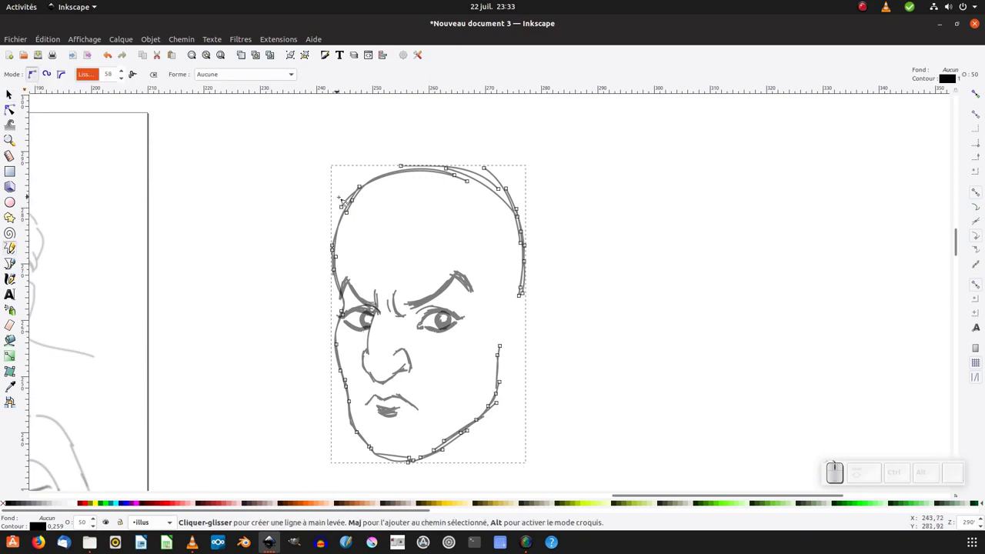
mouse_move(350, 203)
left_mouse_down()
mouse_move(421, 260)
mouse_move(391, 242)
mouse_move(365, 202)
mouse_move(381, 248)
mouse_move(356, 208)
left_mouse_up()
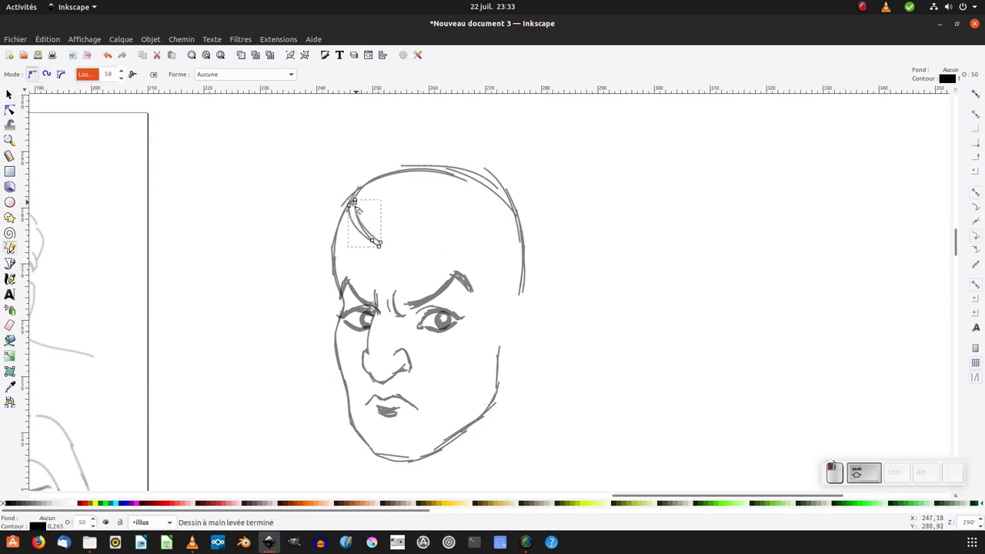
left_click_drag(467, 195, 460, 197)
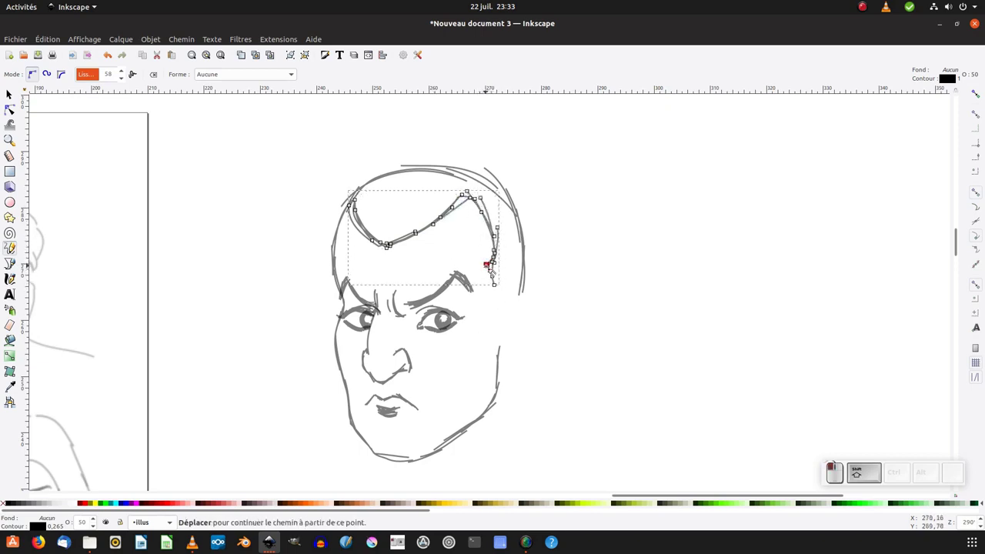
- Extend the hairline path into a sideburn along the right cheek and fill it with dense hatching strokes
mouse_move(489, 266)
left_mouse_down()
mouse_move(485, 319)
mouse_move(495, 356)
mouse_move(482, 344)
mouse_move(488, 410)
left_mouse_up()
left_click_drag(464, 385, 484, 391)
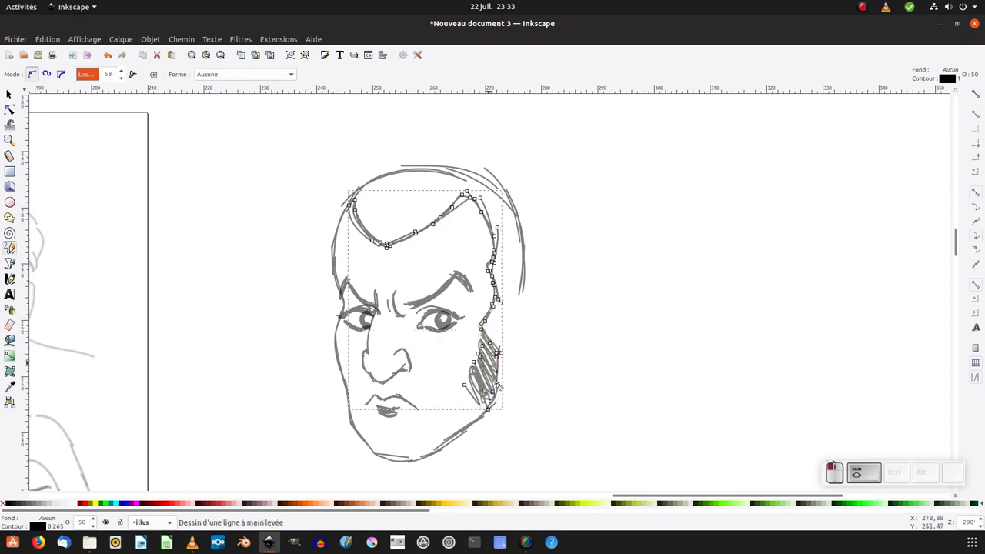
left_click_drag(504, 340, 491, 362)
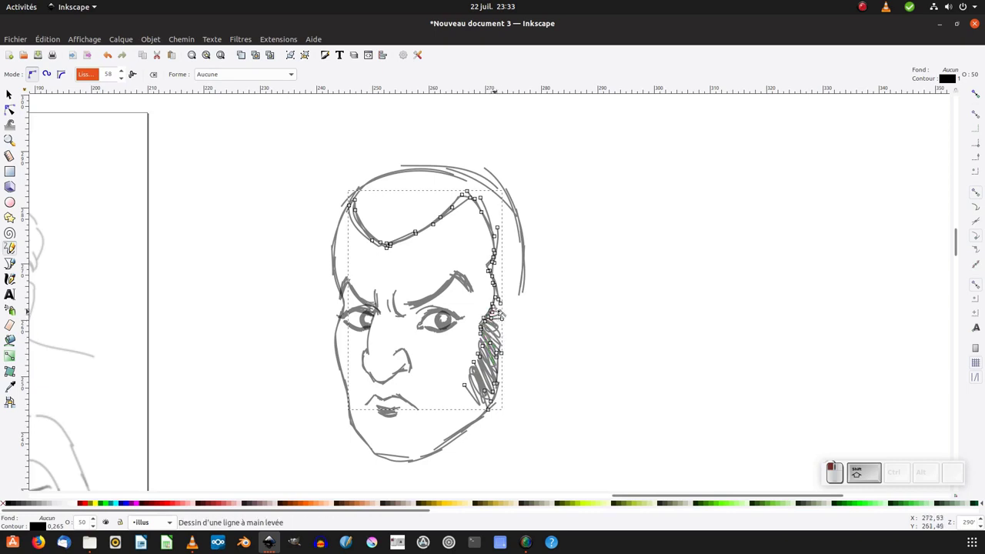
- Draw a pointed ear beside the sideburn, with a rising upper edge and a scalloped outer edge running down to the jaw
mouse_move(502, 324)
left_mouse_down()
mouse_move(503, 298)
mouse_move(518, 305)
mouse_move(547, 269)
mouse_move(634, 295)
mouse_move(582, 259)
mouse_move(635, 240)
left_mouse_up()
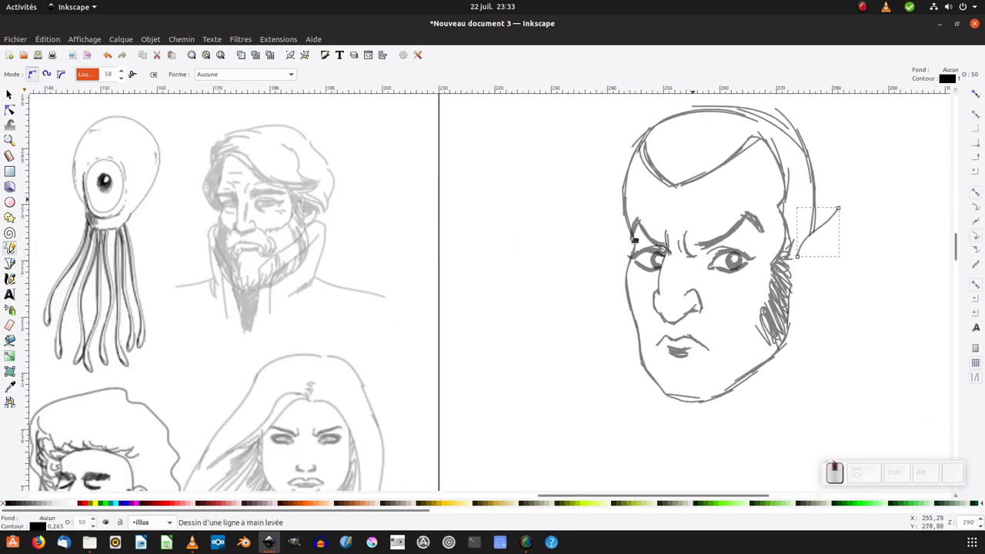
scroll(635, 241, "left", 6)
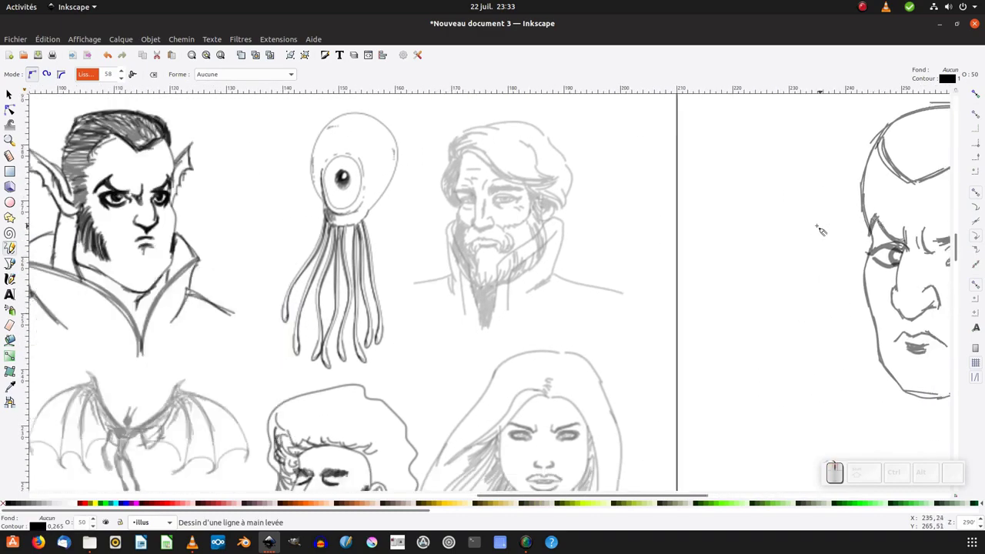
scroll(820, 230, "right", 10)
scroll(769, 239, "up", 1)
mouse_move(608, 285)
left_mouse_down()
mouse_move(649, 241)
mouse_move(648, 295)
left_mouse_up()
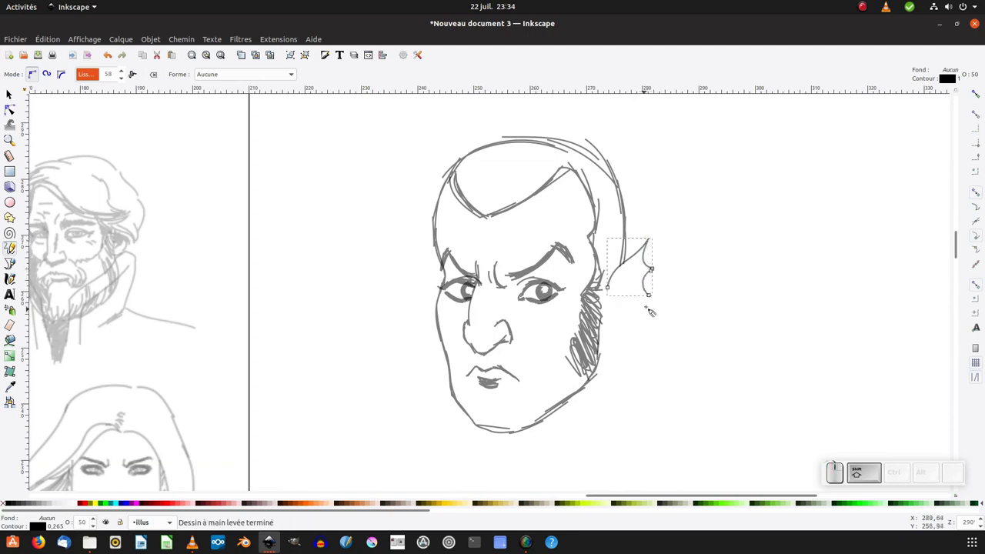
key("ctrl+z")
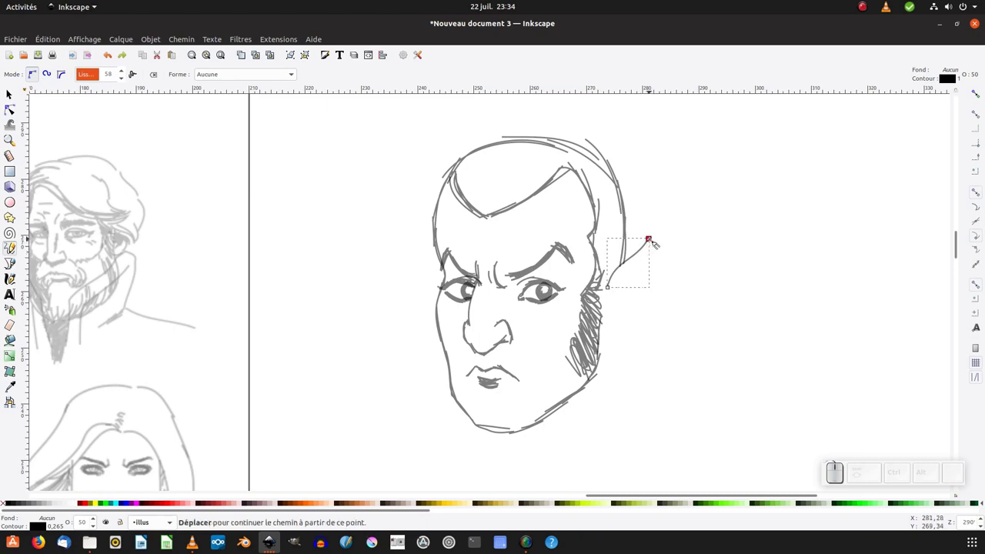
mouse_move(649, 241)
left_mouse_down()
mouse_move(652, 280)
mouse_move(654, 267)
mouse_move(643, 333)
mouse_move(626, 337)
mouse_move(623, 363)
mouse_move(624, 348)
mouse_move(602, 363)
left_mouse_up()
- Add inner fold strokes to the pointed ear's path and thicken its upper edge
mouse_move(606, 322)
left_mouse_down()
mouse_move(639, 266)
mouse_move(620, 309)
mouse_move(621, 291)
mouse_move(623, 322)
left_mouse_up()
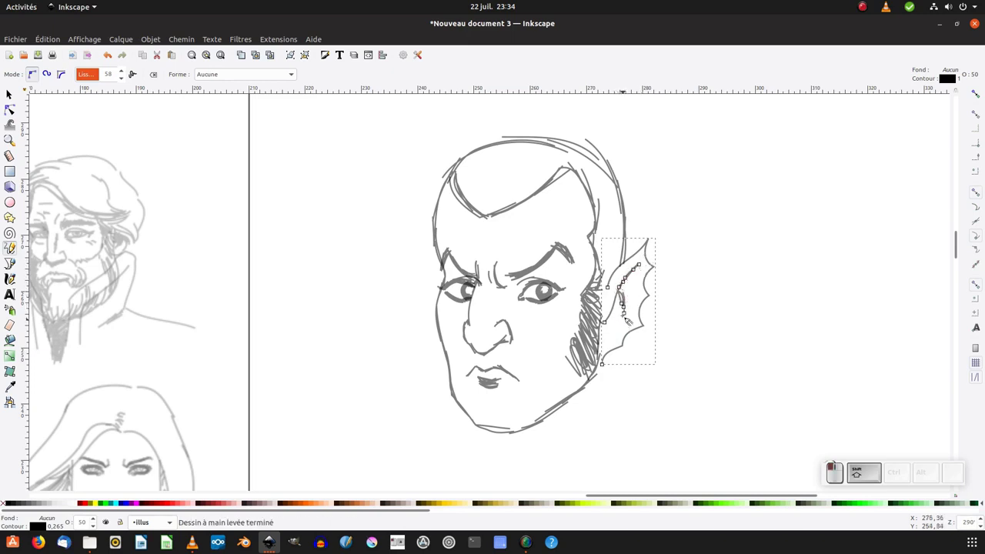
left_click_drag(631, 266, 634, 287)
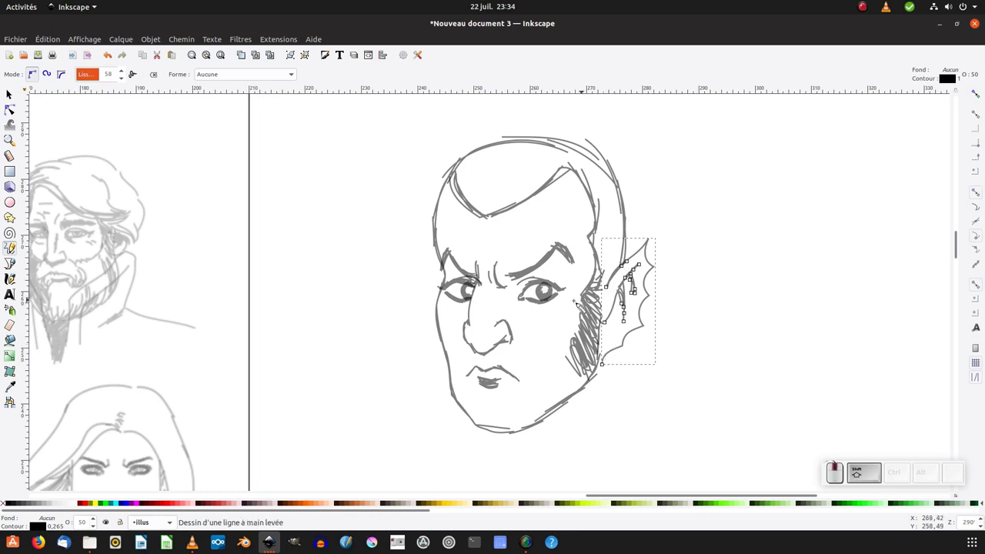
left_click_drag(574, 301, 509, 295)
key("space")
- Delete the head contour's nodes over the crown and down to the ear, and pull its remaining left end onto the hairline
left_click_drag(579, 287, 562, 317)
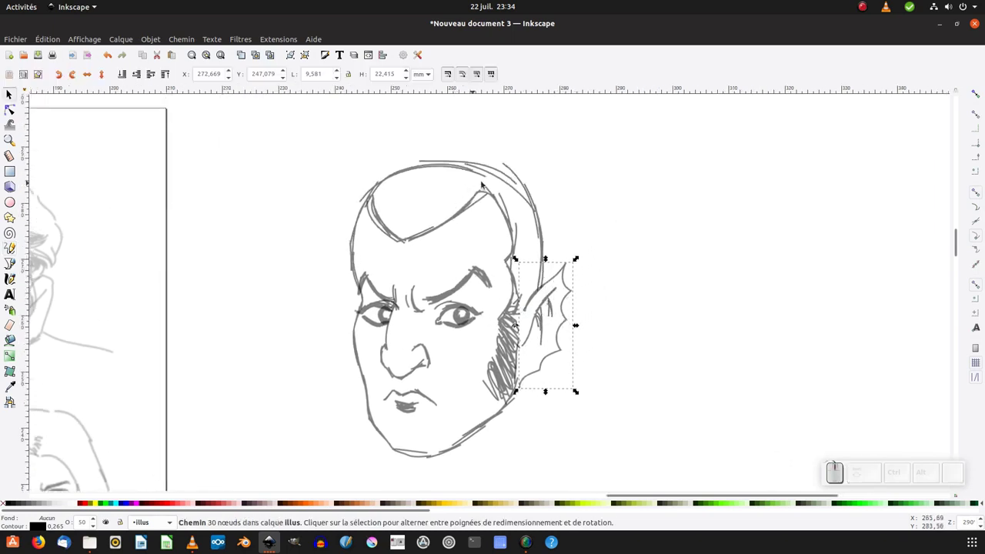
left_click(461, 177)
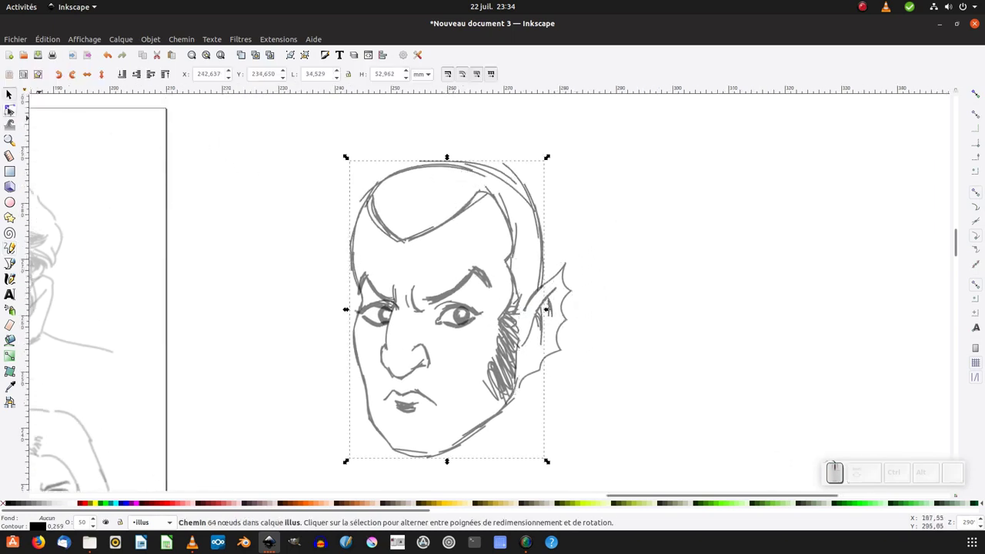
key("n")
left_click_drag(363, 131, 519, 190)
key("Delete")
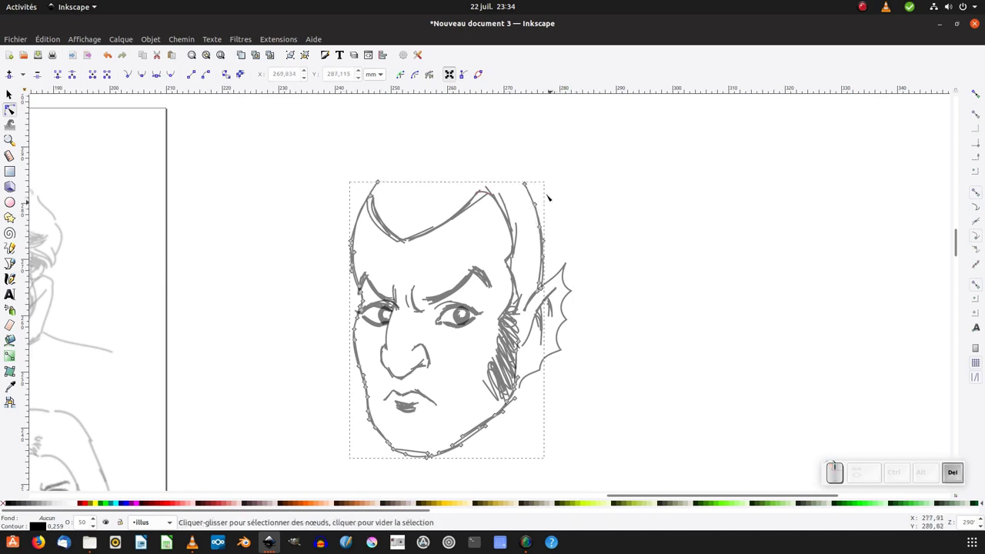
left_click_drag(484, 146, 545, 220)
key("Delete")
left_click_drag(578, 185, 530, 286)
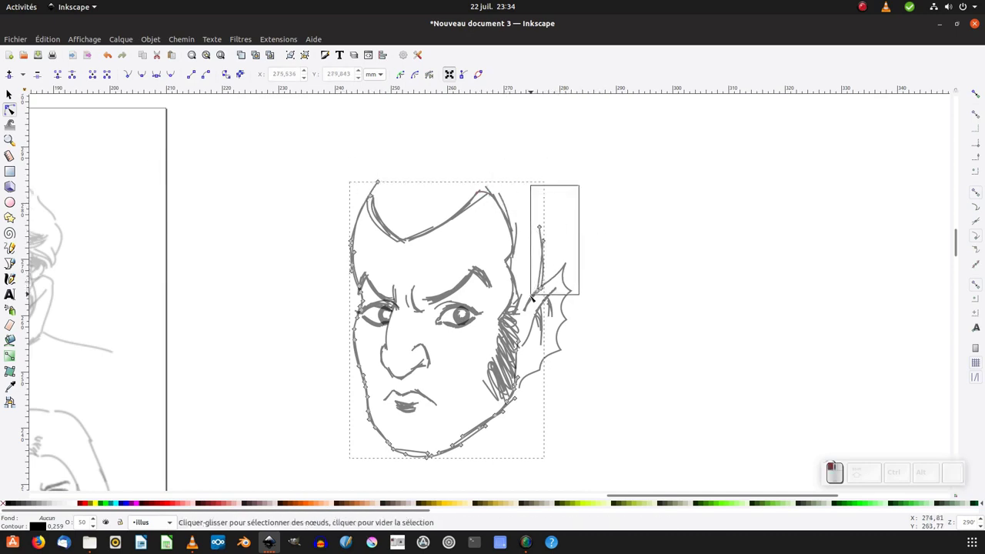
key("Delete")
left_click_drag(377, 183, 368, 197)
- Add a new hair outline to the hairline path, running from the left temple over the crown and down to the ear
left_click(452, 215)
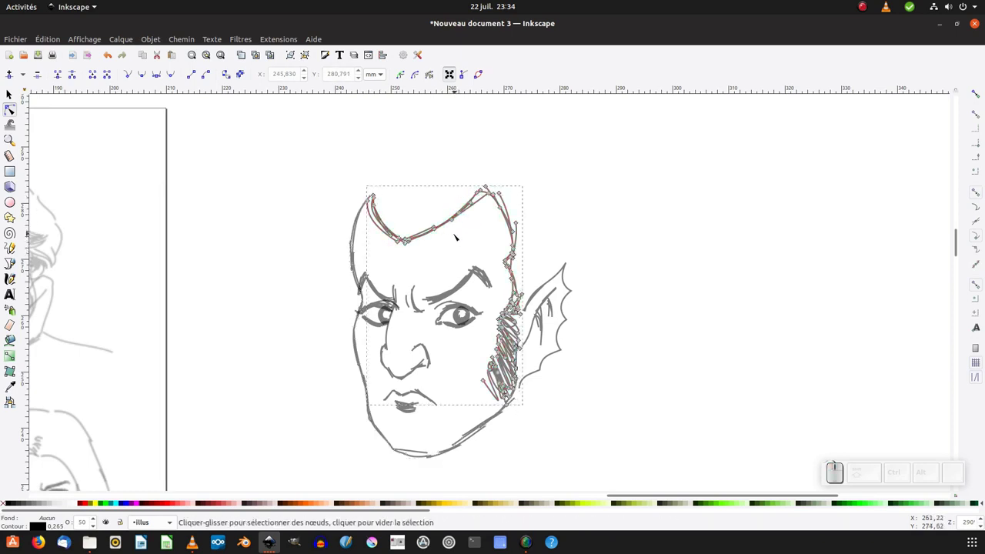
key("F6")
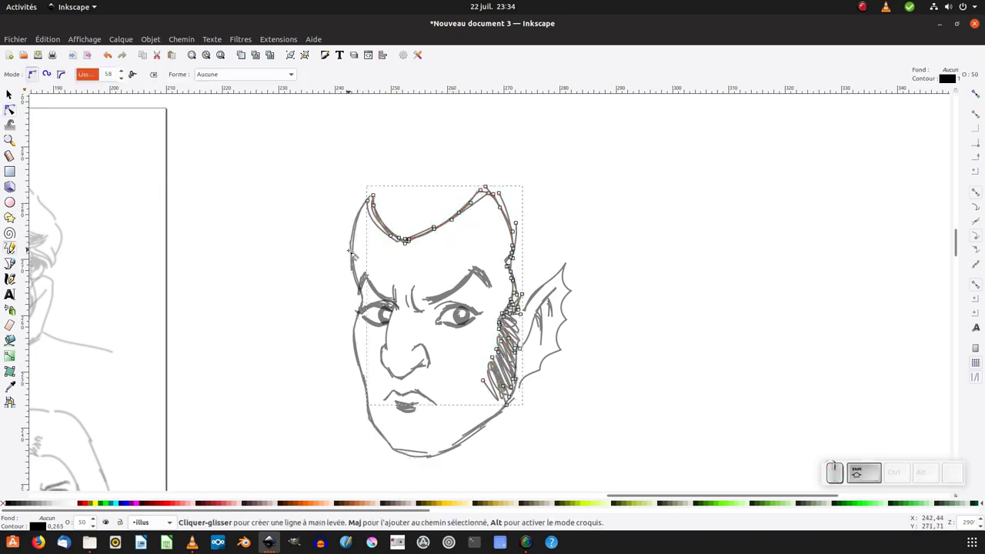
mouse_move(353, 254)
left_mouse_down()
mouse_move(357, 199)
mouse_move(374, 194)
mouse_move(380, 204)
left_mouse_up()
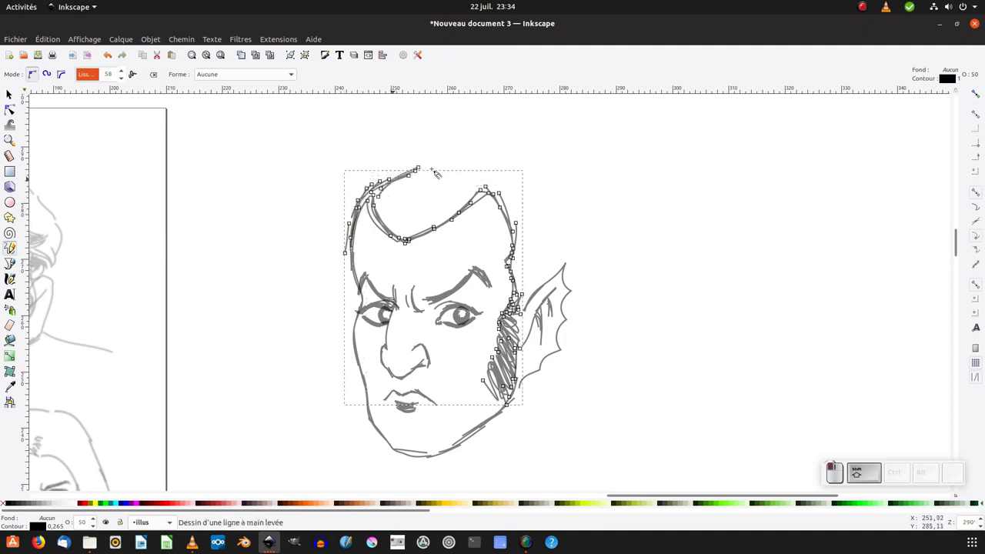
left_click_drag(463, 169, 454, 166)
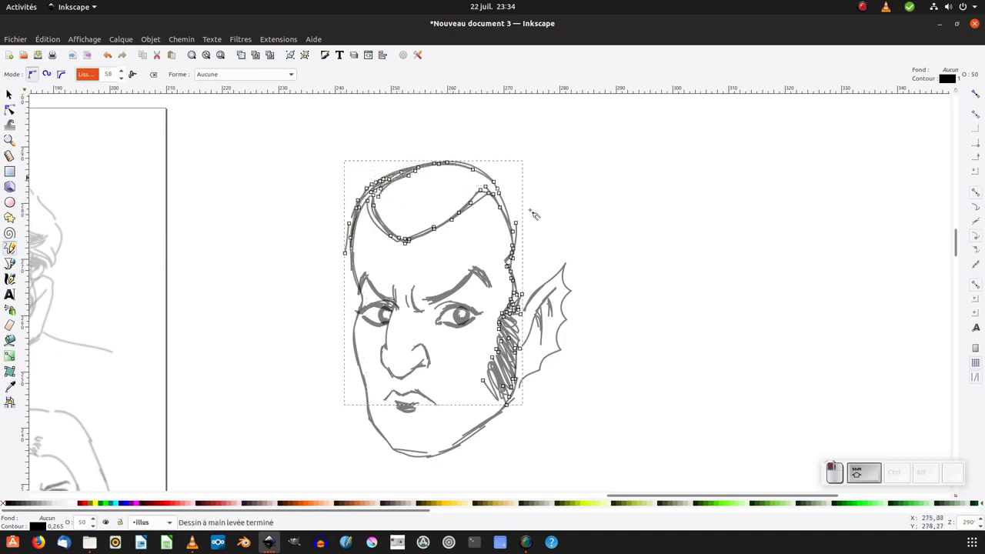
mouse_move(510, 188)
left_mouse_down()
mouse_move(539, 231)
mouse_move(531, 292)
left_mouse_up()
- Fill the hair with dense hatching strokes from the widow's peak over the crown and down the side toward the ear
mouse_move(382, 186)
left_mouse_down()
mouse_move(391, 186)
mouse_move(392, 229)
mouse_move(408, 174)
mouse_move(433, 223)
left_mouse_up()
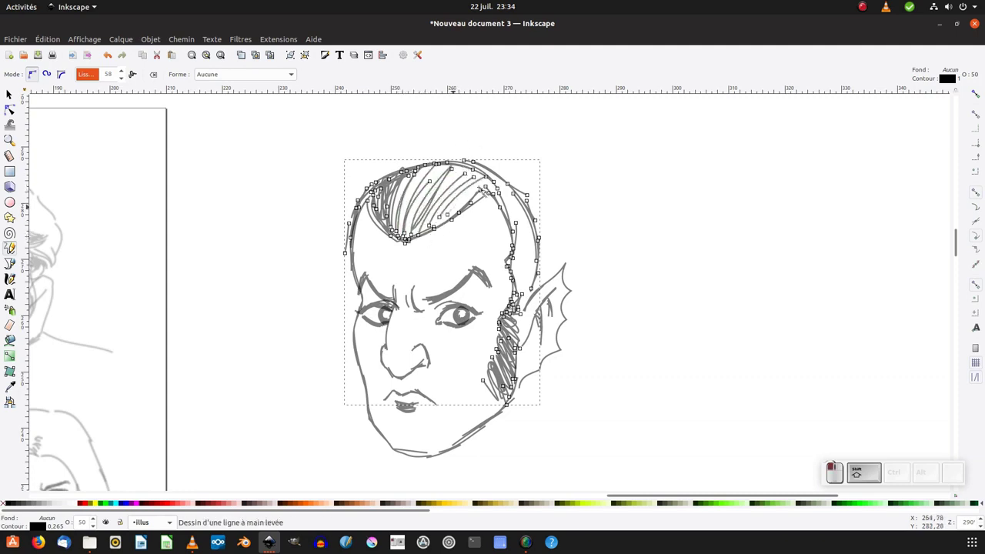
left_click_drag(479, 187, 460, 204)
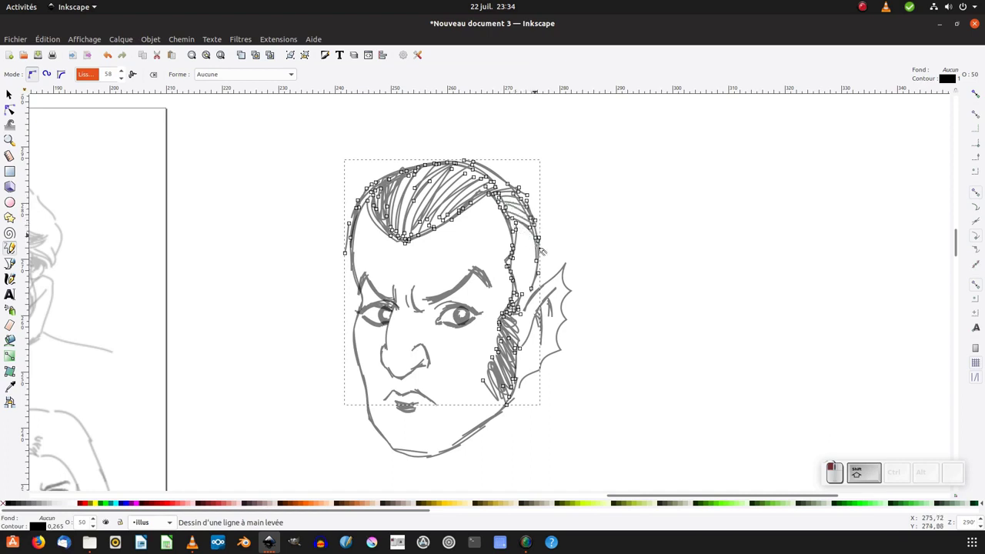
left_click_drag(542, 251, 540, 264)
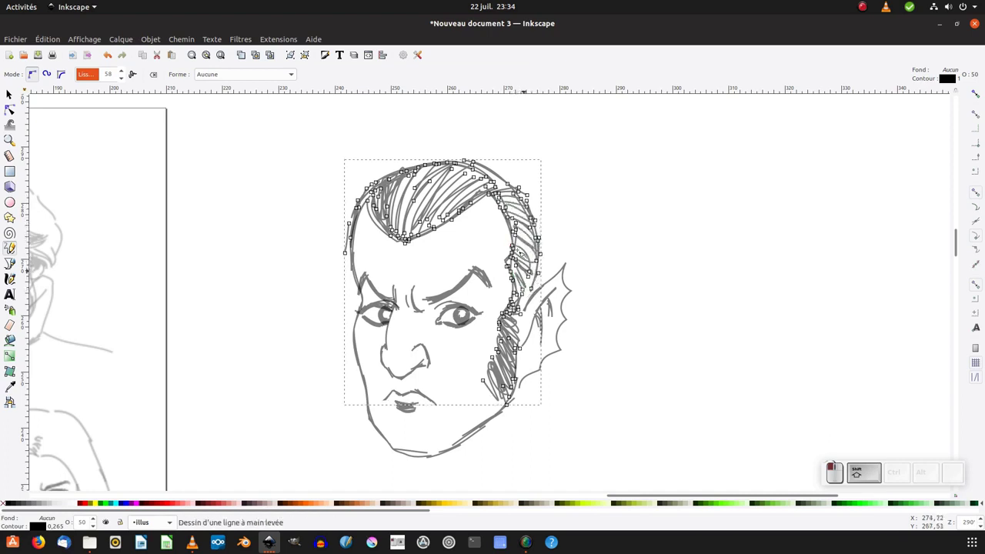
left_click_drag(478, 172, 523, 222)
left_click_drag(496, 269, 448, 212)
- Duplicate the pointed ear, mirror the copy horizontally, and place it slightly reduced against the opposite side of the face
key("s")
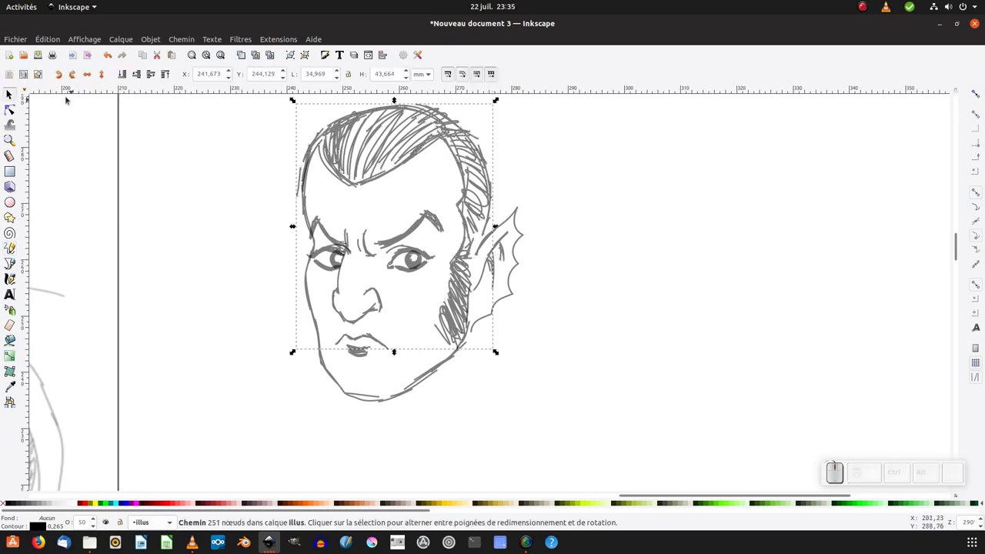
left_click(522, 252)
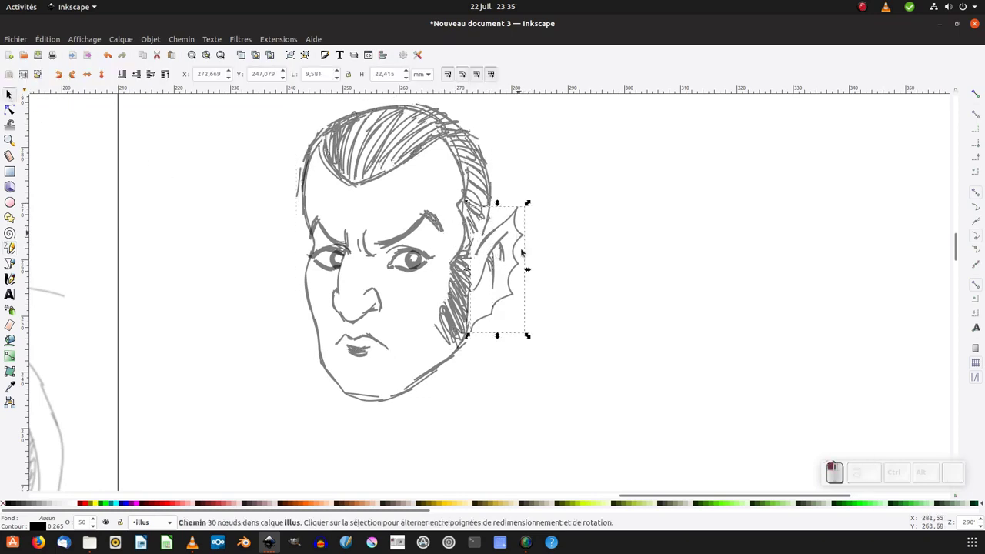
key("ctrl+d")
key("h")
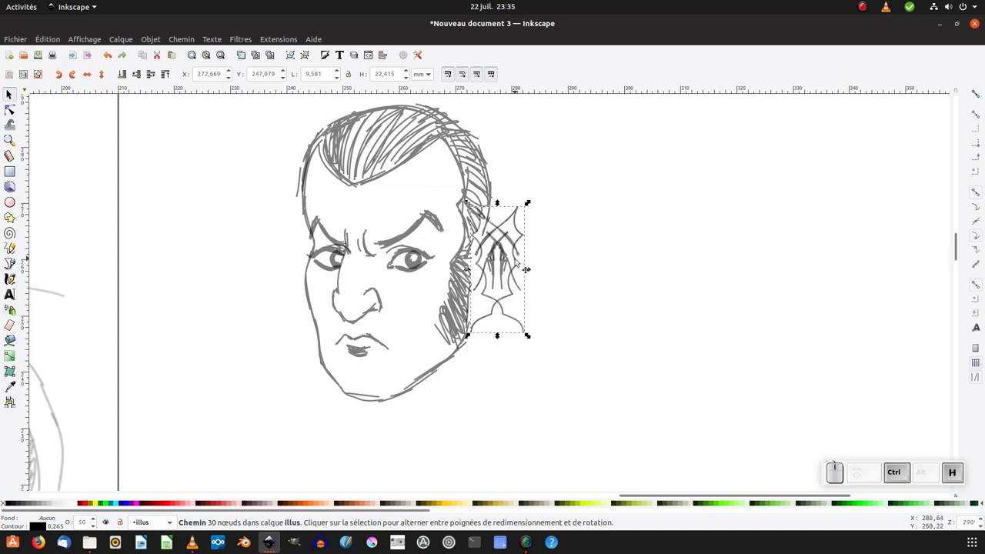
left_click_drag(505, 263, 304, 269)
left_click_drag(267, 211, 270, 213)
- Edit the mirrored ear's nodes so its lower end meets the jaw line and its inner strokes no longer cross the face
key("z")
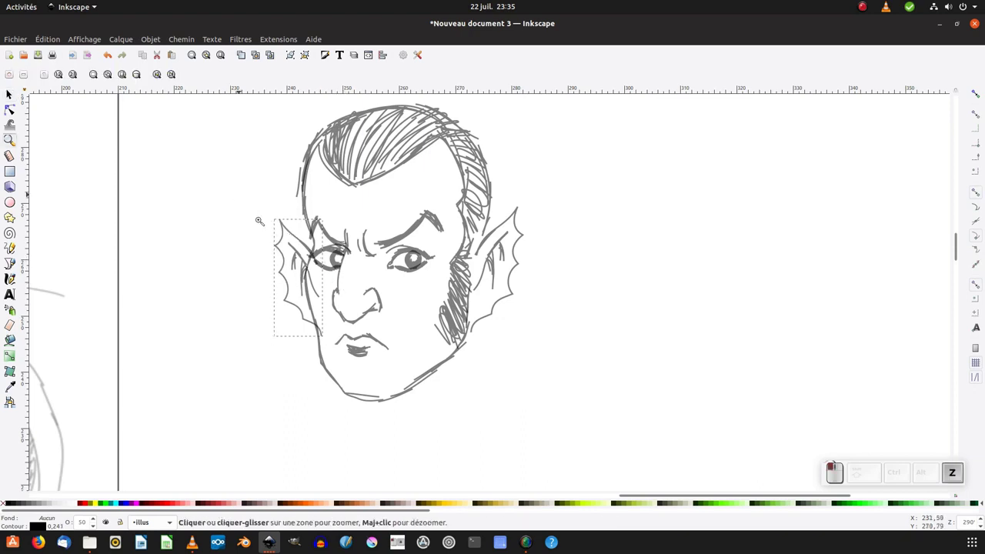
left_click(319, 300)
left_click_drag(324, 351, 294, 387)
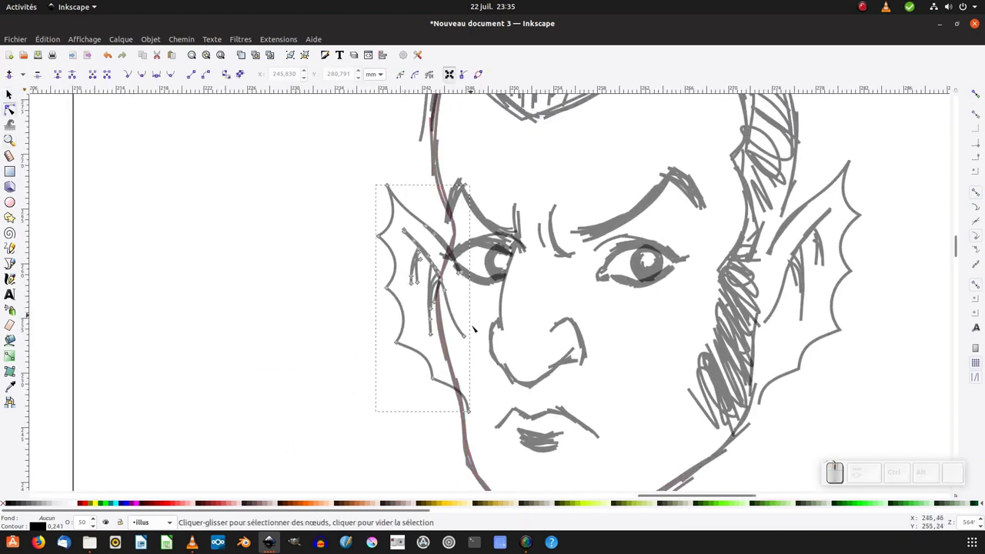
left_click(476, 406)
left_click(465, 260)
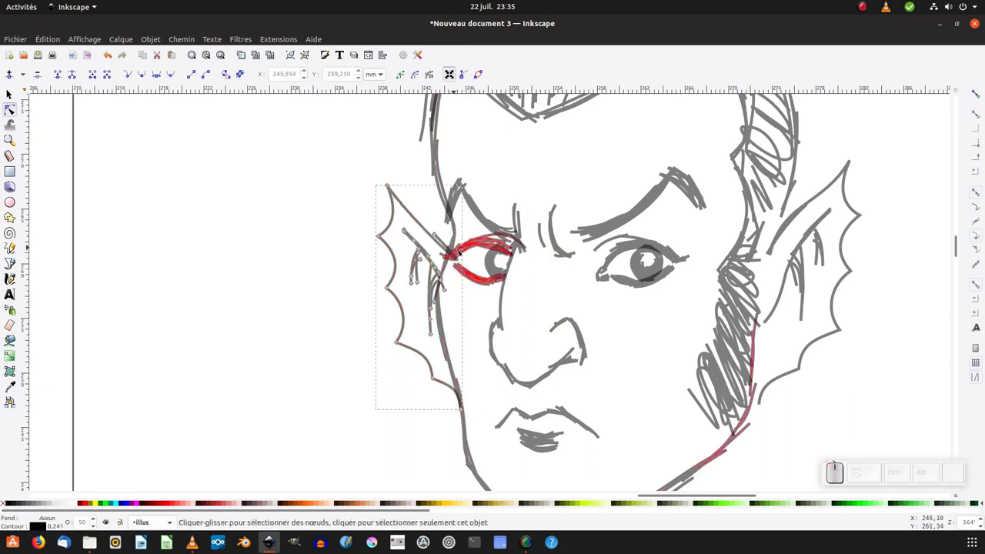
key("ctrl+z")
left_click(459, 273)
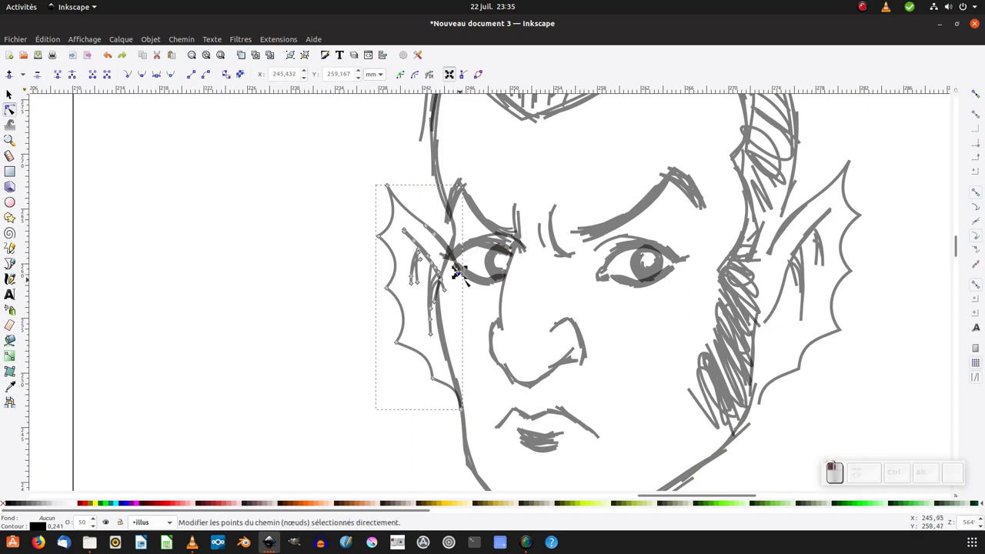
left_click_drag(459, 271, 445, 253)
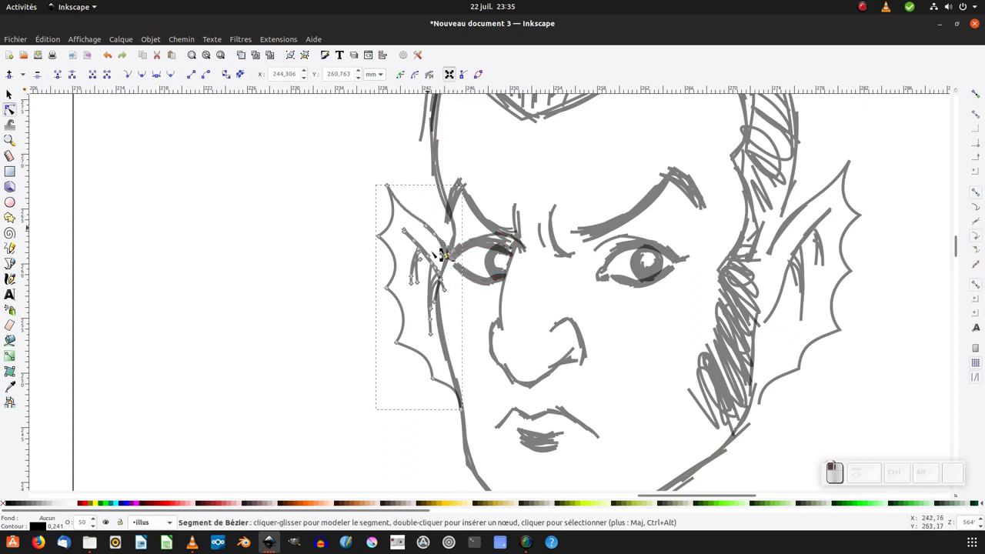
left_click_drag(444, 287, 440, 283)
key("s")
key("minus")
key("minus")
key("minus")
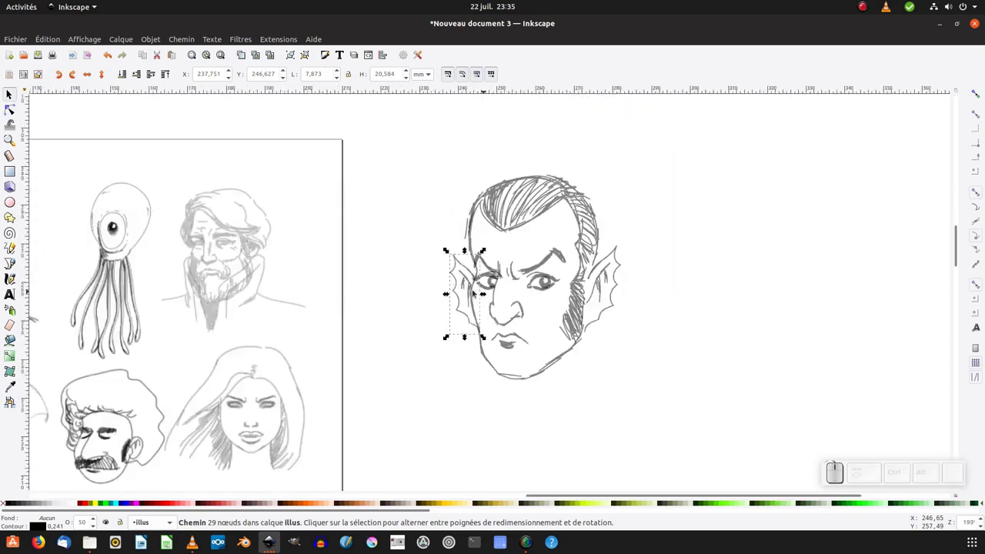
- Draw the neck below the jaw with two outer side lines and two slanted, thickened tendon strokes between them
mouse_move(384, 341)
left_mouse_down()
mouse_move(519, 299)
mouse_move(640, 280)
mouse_move(508, 280)
mouse_move(479, 289)
mouse_move(501, 339)
mouse_move(469, 325)
mouse_move(500, 331)
mouse_move(465, 299)
left_mouse_up()
key("p")
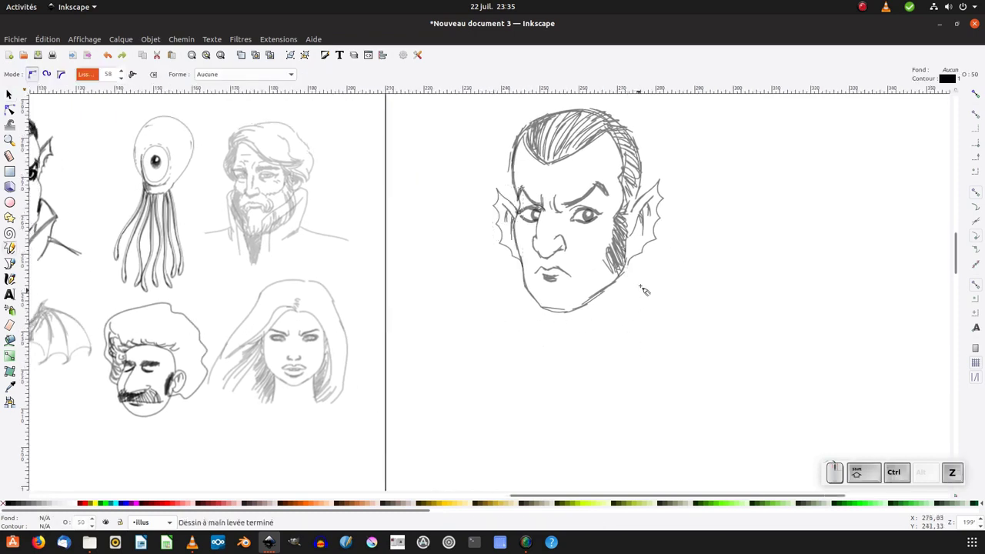
left_click_drag(625, 261, 623, 339)
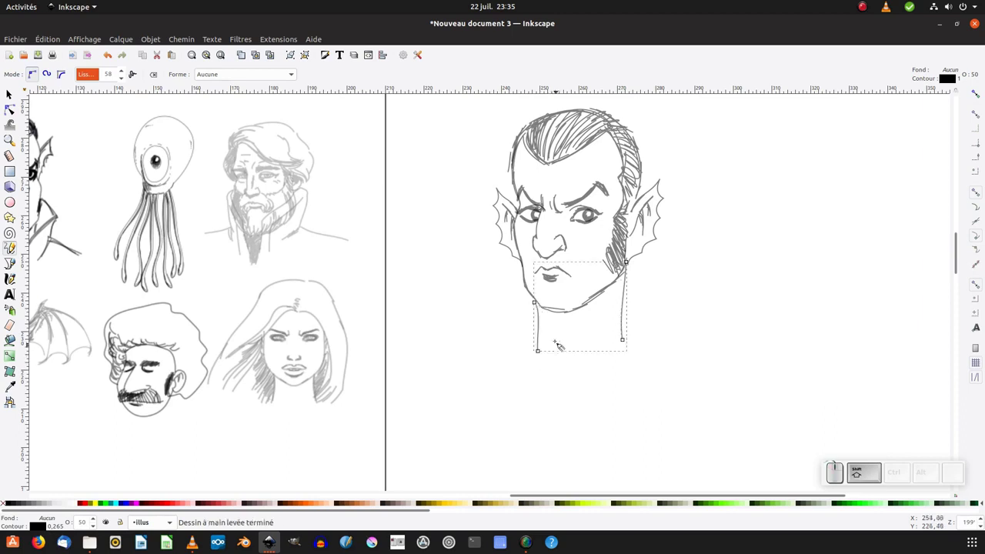
key("ctrl+z")
mouse_move(545, 311)
left_mouse_down()
mouse_move(556, 334)
mouse_move(534, 302)
left_mouse_up()
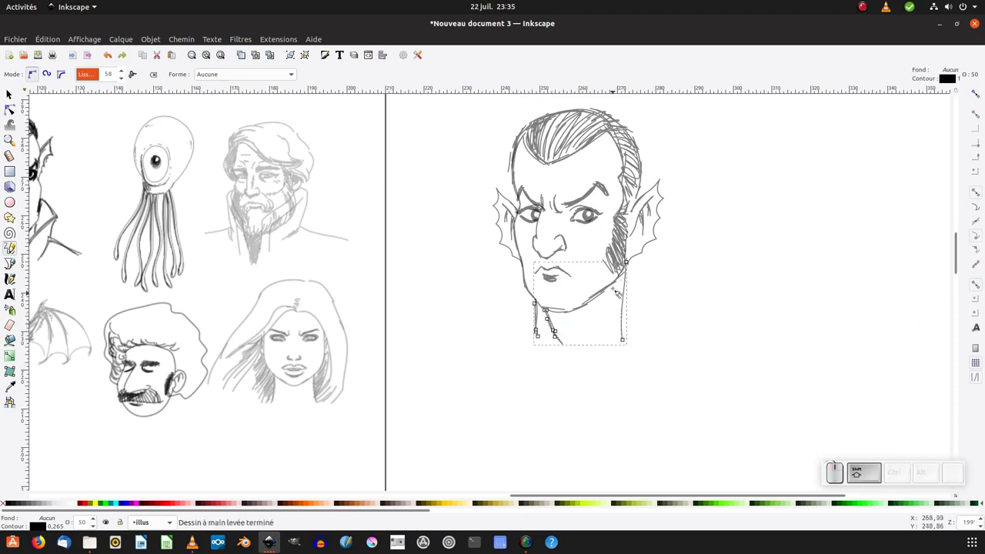
mouse_move(608, 285)
left_mouse_down()
mouse_move(600, 332)
mouse_move(607, 296)
mouse_move(592, 346)
left_mouse_up()
left_click_drag(608, 285, 607, 292)
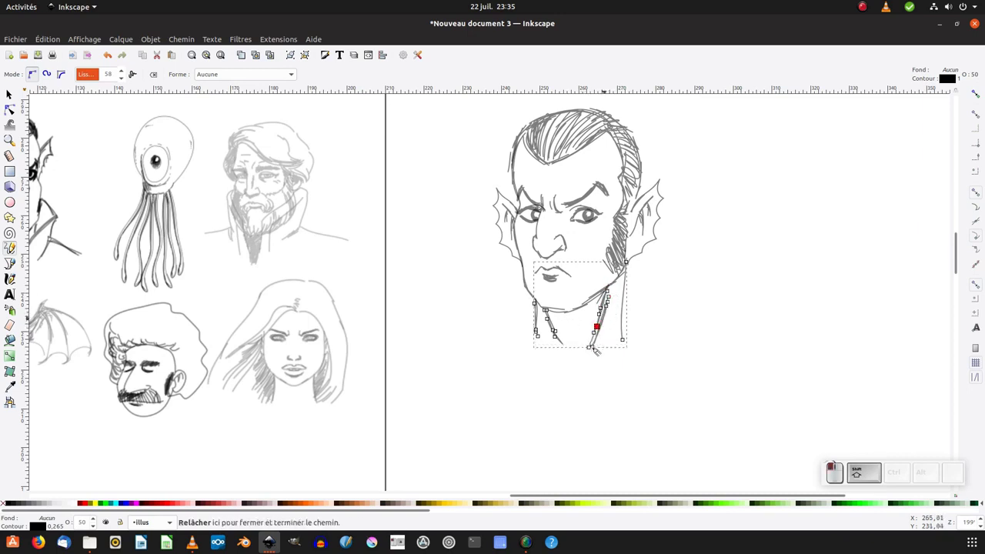
left_click_drag(594, 350, 591, 347)
left_click_drag(570, 299, 546, 336)
- Retrace the original pointed ear's scalloped edge and tip with extra Pencil strokes added to its path
key("space")
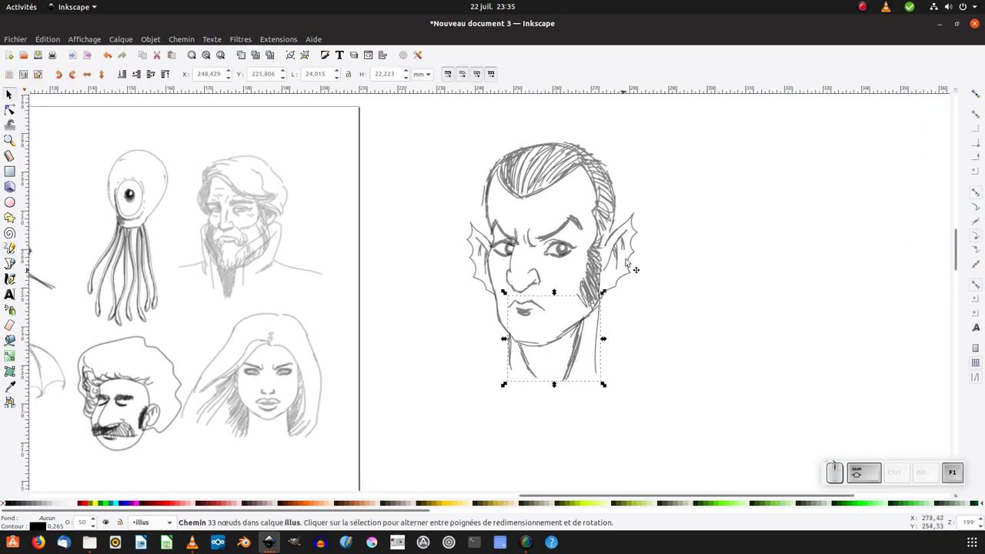
middle_click(494, 248)
left_click_drag(495, 245, 322, 311)
key("n")
left_click(567, 321)
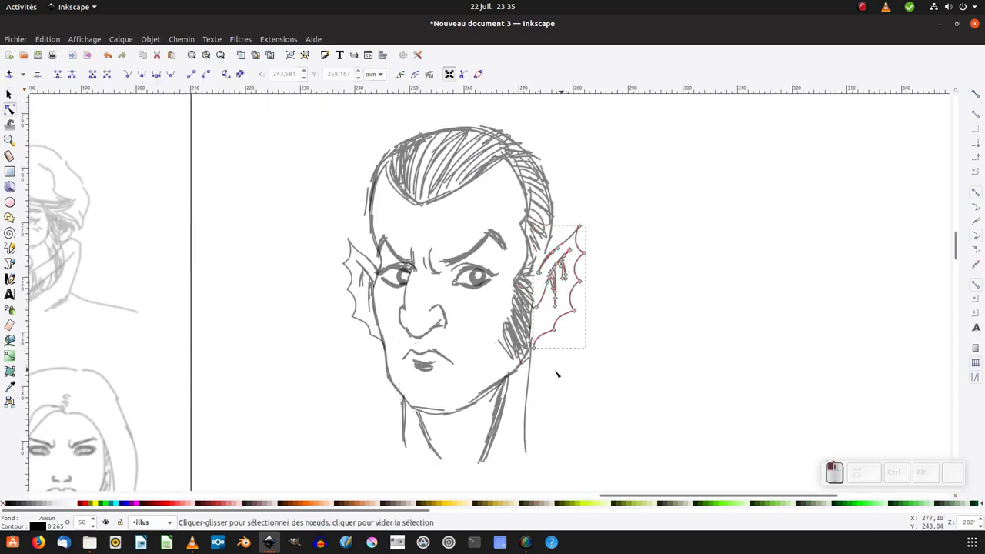
key("p")
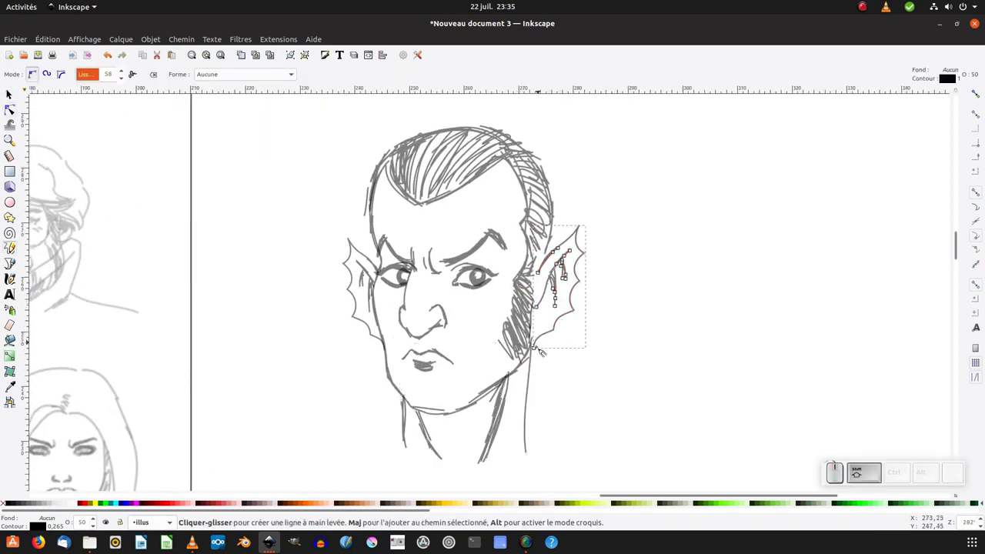
left_click_drag(547, 336, 539, 356)
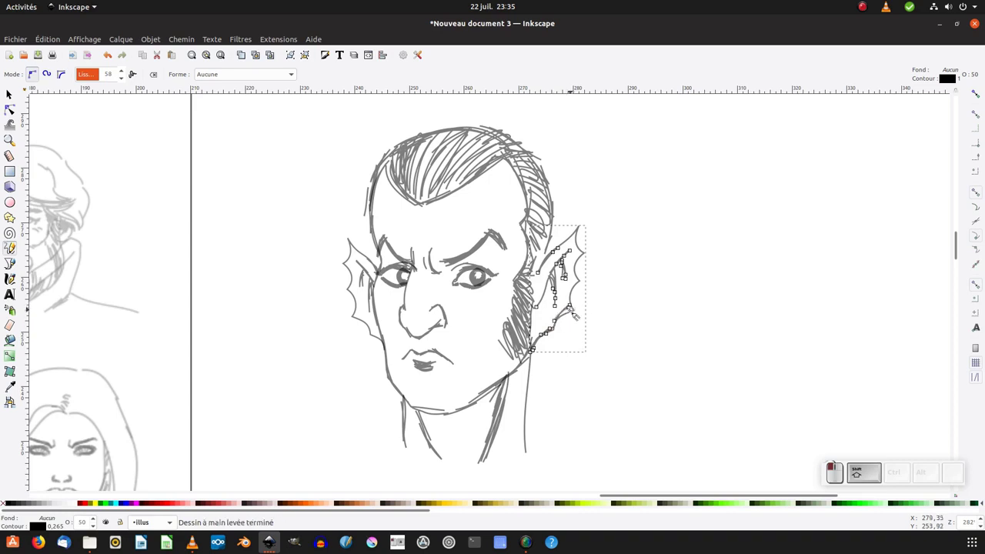
left_click_drag(587, 281, 560, 254)
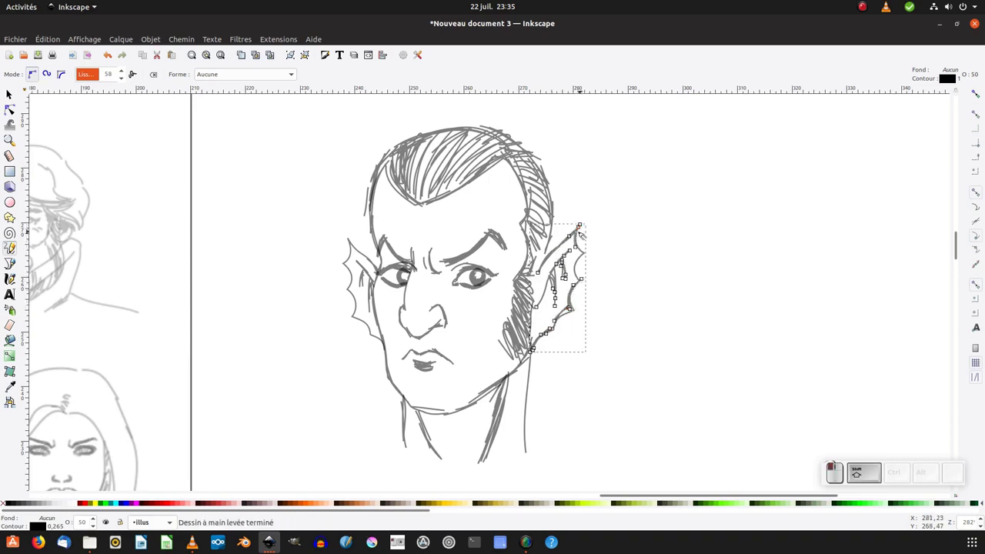
- Add denser hatching to the hair path behind the original ear, and a thin sideburn along the opposite edge of the face
key("n")
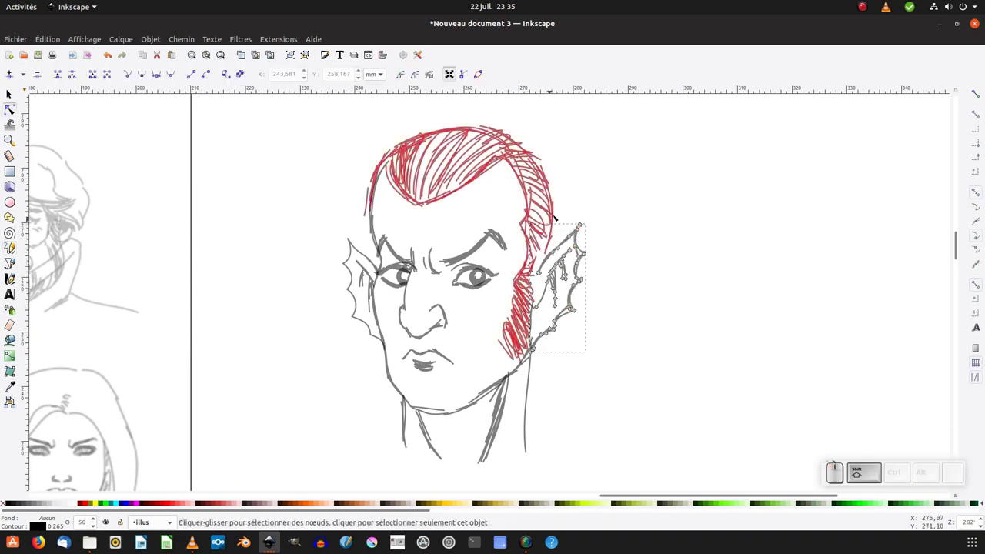
left_click(551, 220)
key("p")
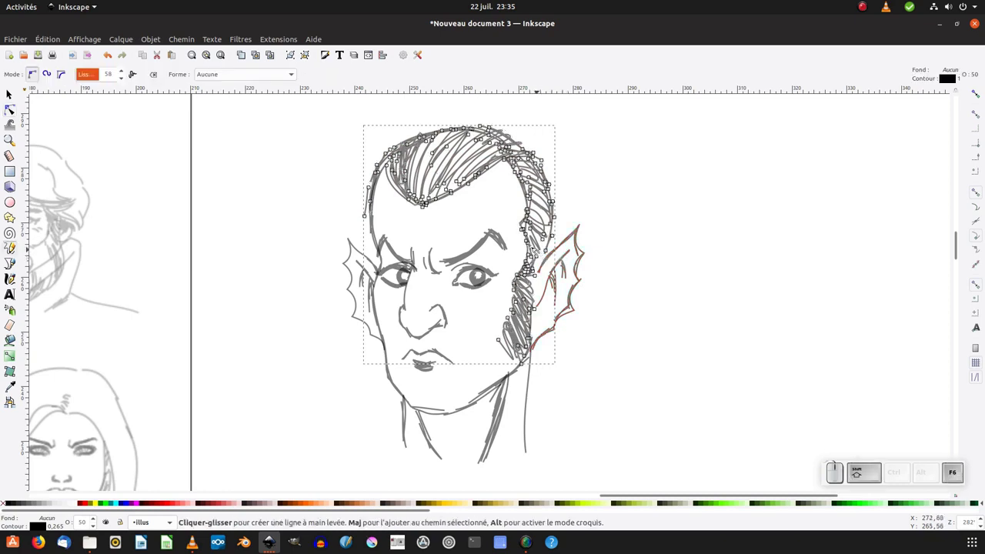
left_click_drag(543, 264, 542, 265)
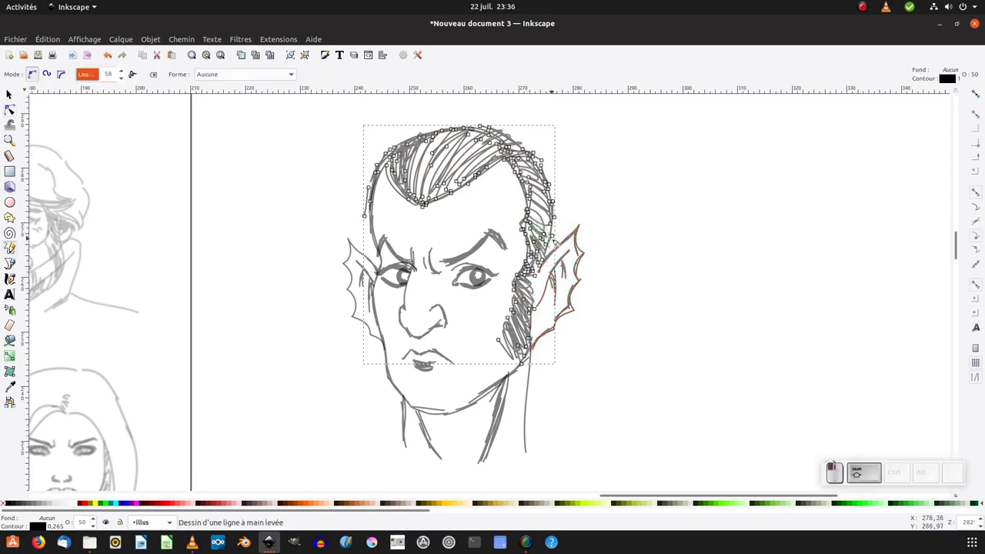
left_click_drag(553, 199, 548, 181)
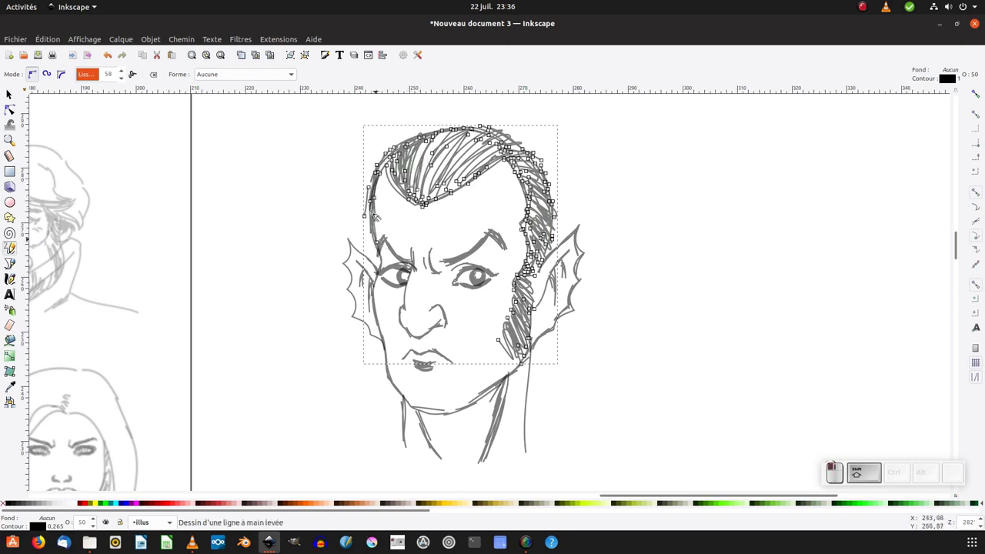
key("ctrl+z")
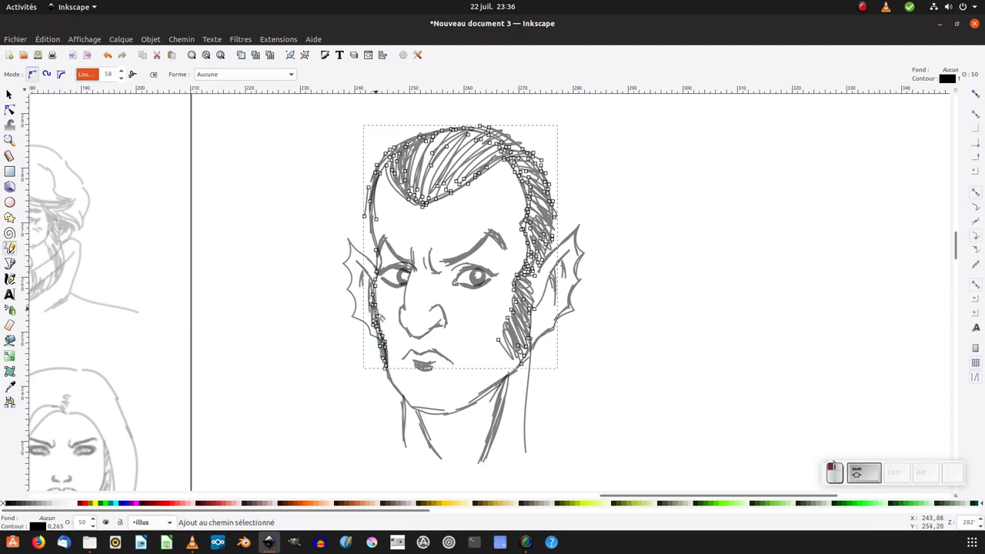
- Thicken the mirrored ear's tip and scalloped edge with extra Pencil strokes added to its path
mouse_move(368, 254)
left_mouse_down()
mouse_move(361, 296)
mouse_move(355, 243)
mouse_move(352, 282)
left_mouse_up()
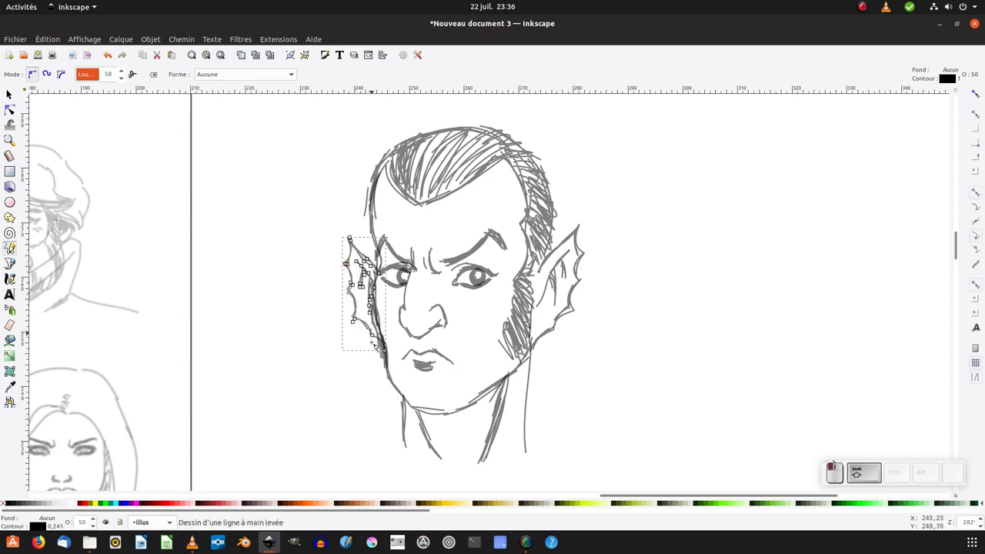
key("F1")
left_click_drag(390, 369, 345, 354)
left_click_drag(418, 335, 424, 330)
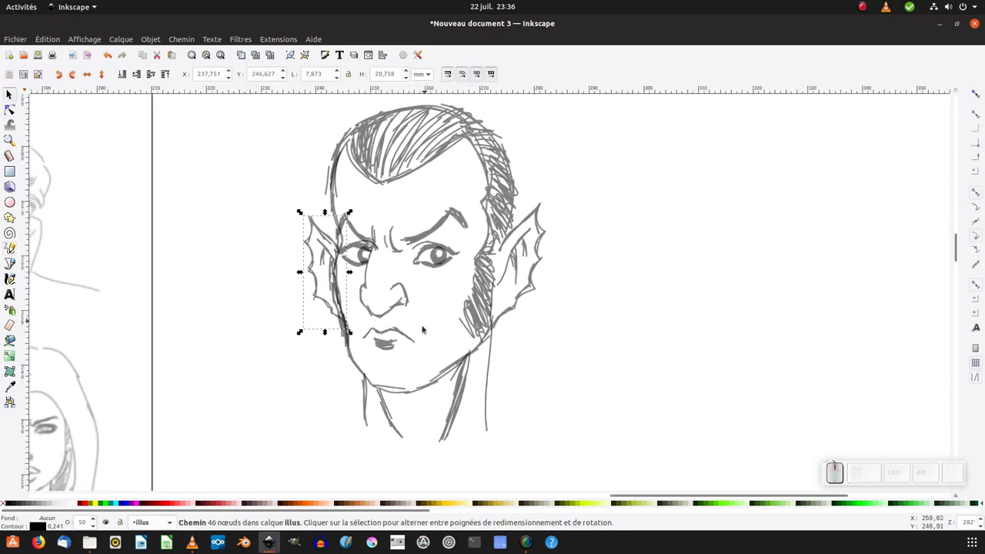
- Group the whole head drawing, place a duplicate beside the original, and ungroup the duplicate into separate paths
key("minus")
scroll(421, 330, "right", 1)
left_click_drag(305, 131, 540, 449)
key("ctrl+g")
left_click_drag(443, 282, 617, 275)
key("ctrl+d")
key("ctrl+shift+g")
scroll(669, 267, "right", 2)
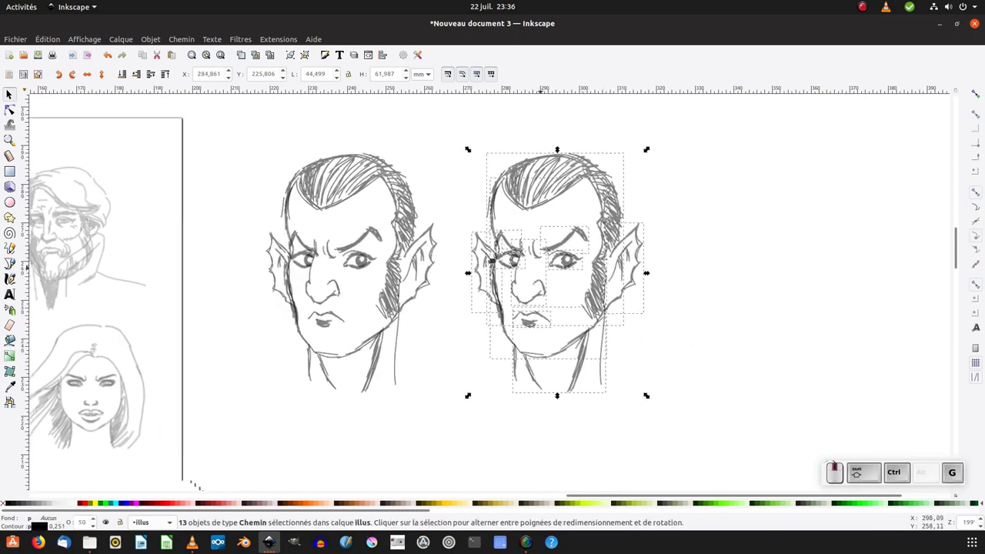
left_click(669, 267)
- Lower the mouth of the duplicated head toward the chin and stretch its nose downward to about 20.2 mm tall
scroll(441, 259, "up", 1)
scroll(473, 296, "right", 3)
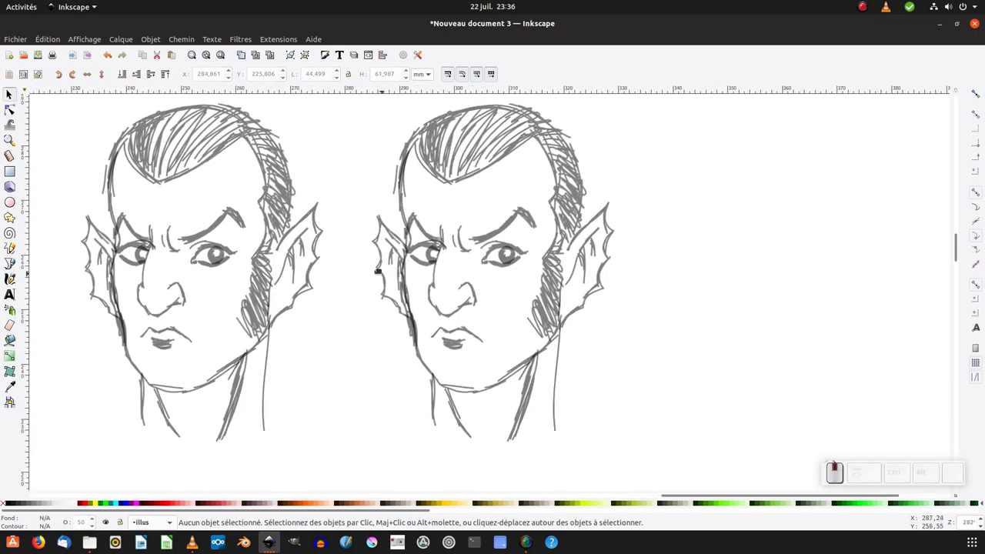
left_click(474, 296)
scroll(462, 324, "up", 1)
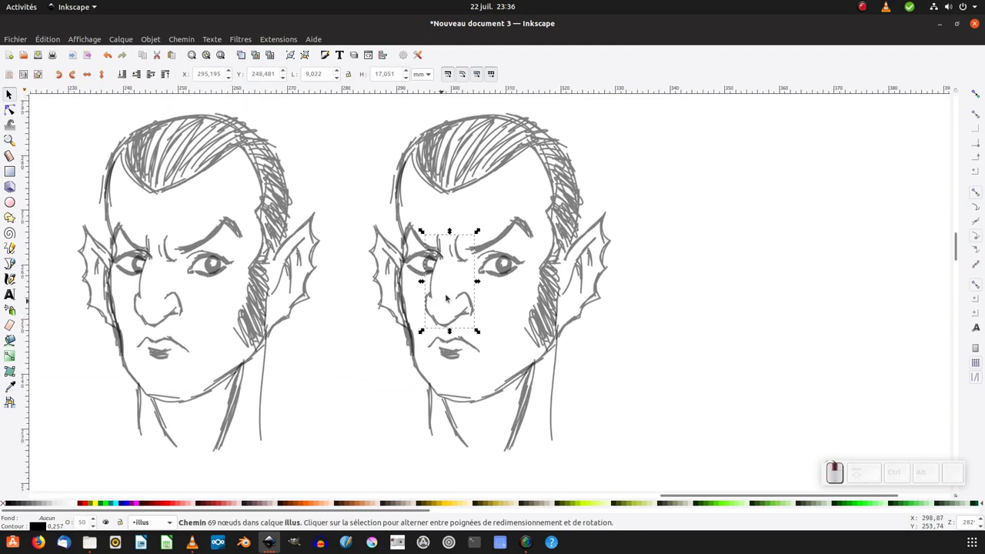
left_click(451, 352)
left_click_drag(451, 354, 452, 370)
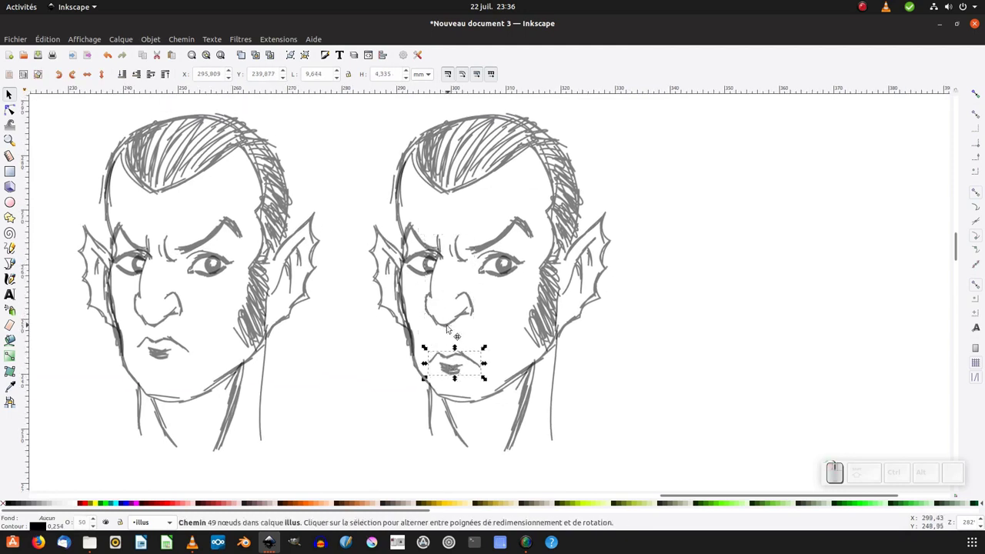
left_click(447, 324)
left_click_drag(450, 332, 451, 348)
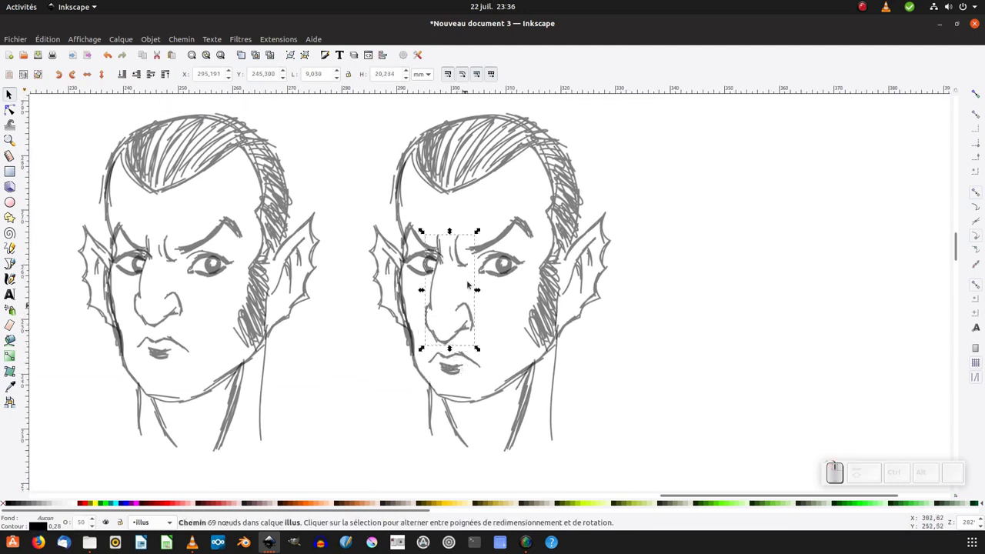
- Enlarge both eyebrows of the duplicated head upward, and reselect its nose
left_click(498, 241)
left_click_drag(536, 215, 547, 204)
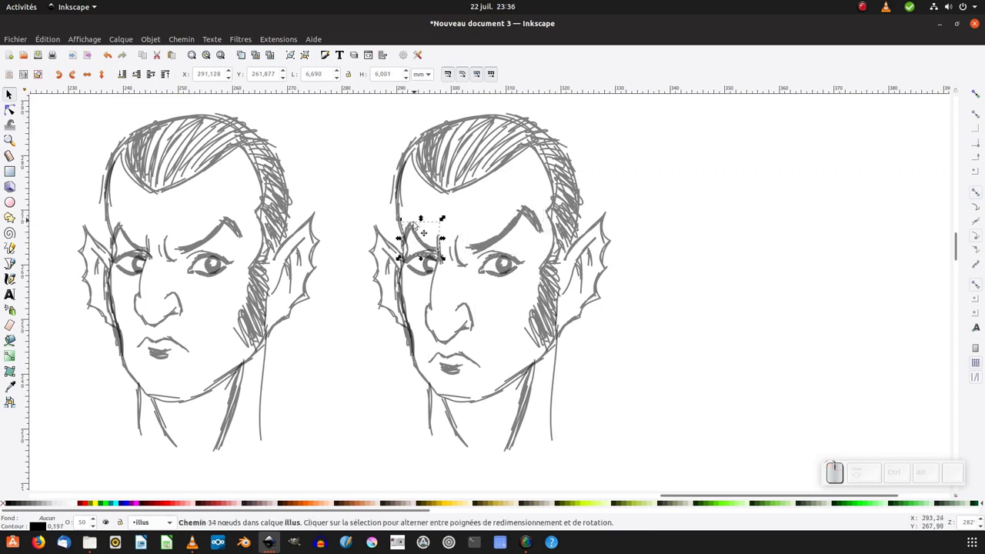
left_click_drag(420, 219, 420, 207)
left_click(448, 348)
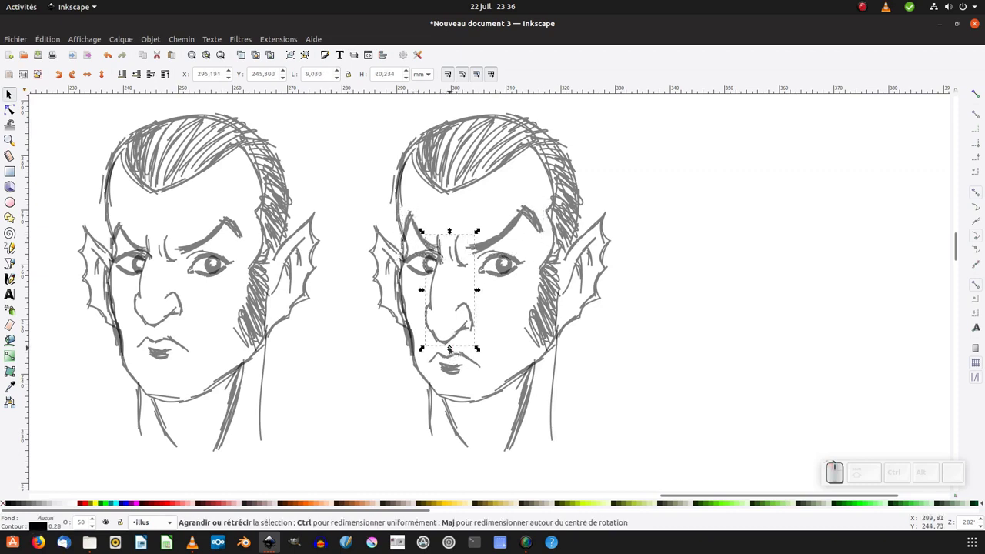
- Shorten the duplicated head's nose to about 19.5 mm tall and place a copy of that whole head beside it
left_click_drag(450, 348, 450, 342)
key("KP_Subtract")
scroll(385, 231, "right", 1)
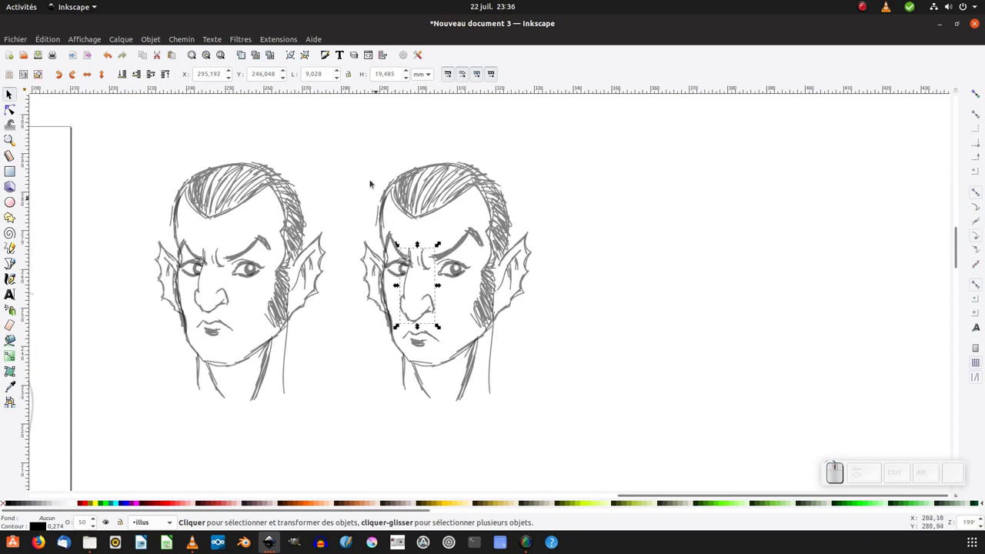
left_click_drag(327, 136, 567, 445)
scroll(462, 346, "right", 2)
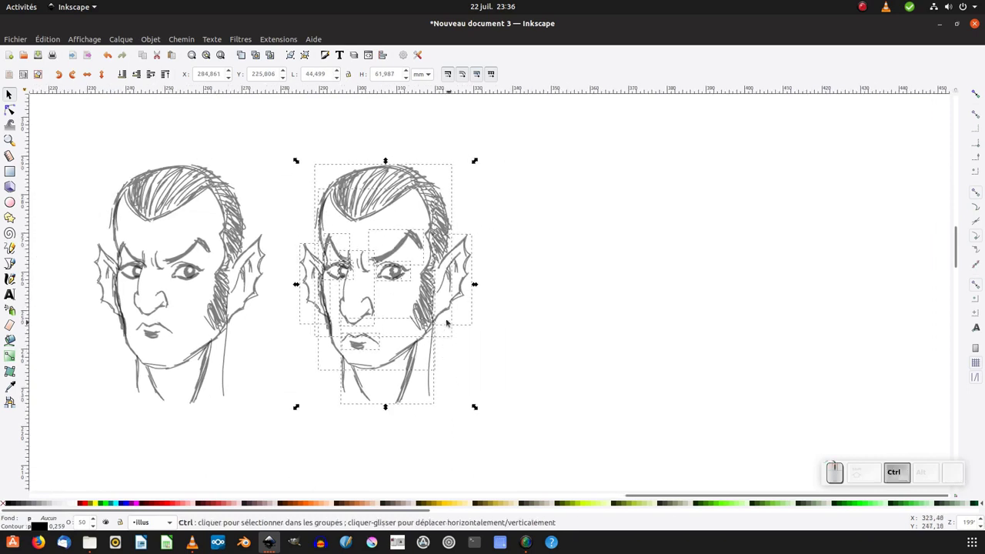
key("ctrl+d")
left_click_drag(447, 323, 642, 261)
key("Escape")
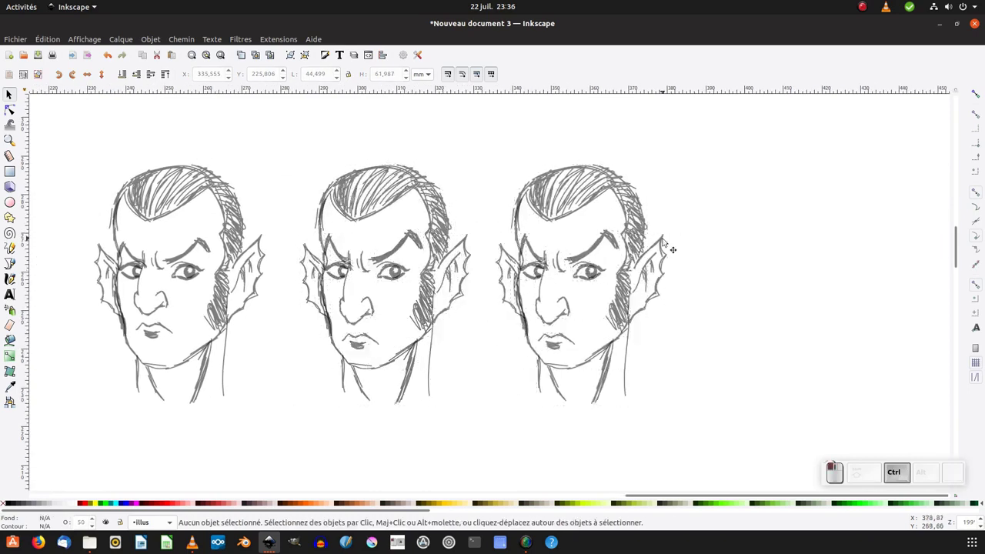
- Shorten the nose of the third head and raise its mouth closer beneath it
left_click(550, 325)
mouse_move(552, 334)
left_mouse_down()
mouse_move(553, 312)
mouse_move(552, 320)
left_mouse_up()
- Widen the third head's hair, face outline and ears to about 50.4 mm overall, and lower its neck slightly
left_click(575, 197)
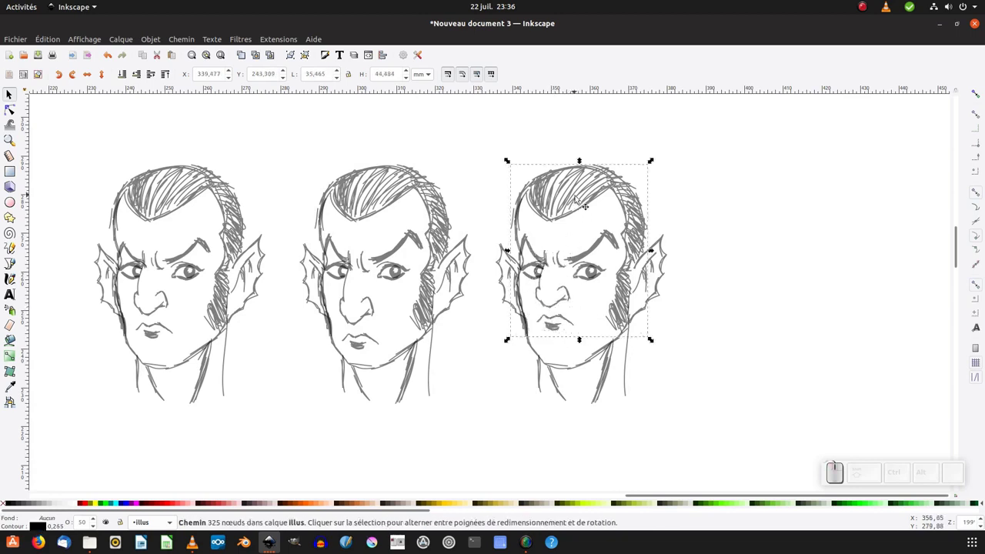
left_click(573, 339, "shift")
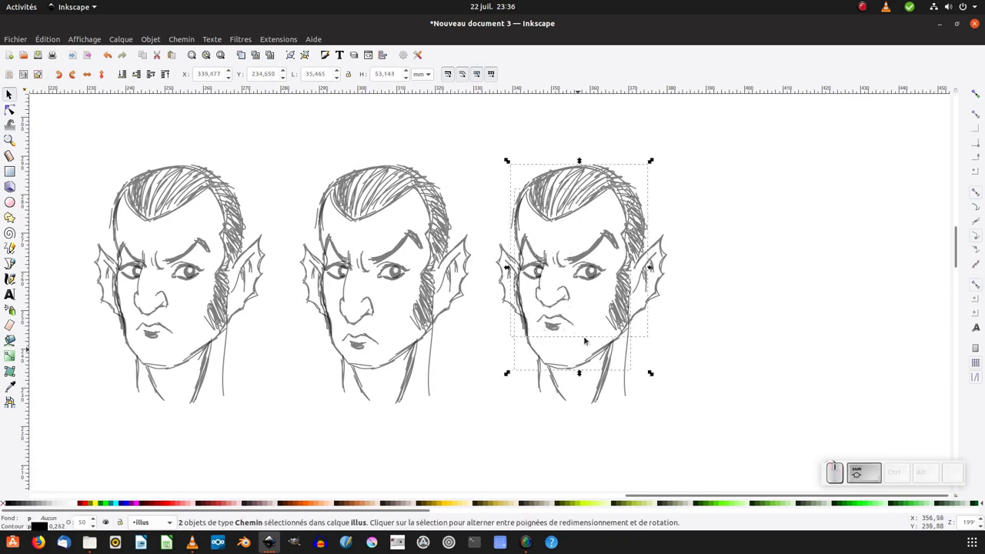
left_click(671, 264, "shift")
left_click_drag(675, 266, 682, 267)
left_click_drag(508, 266, 496, 267)
left_click_drag(559, 392, 557, 401)
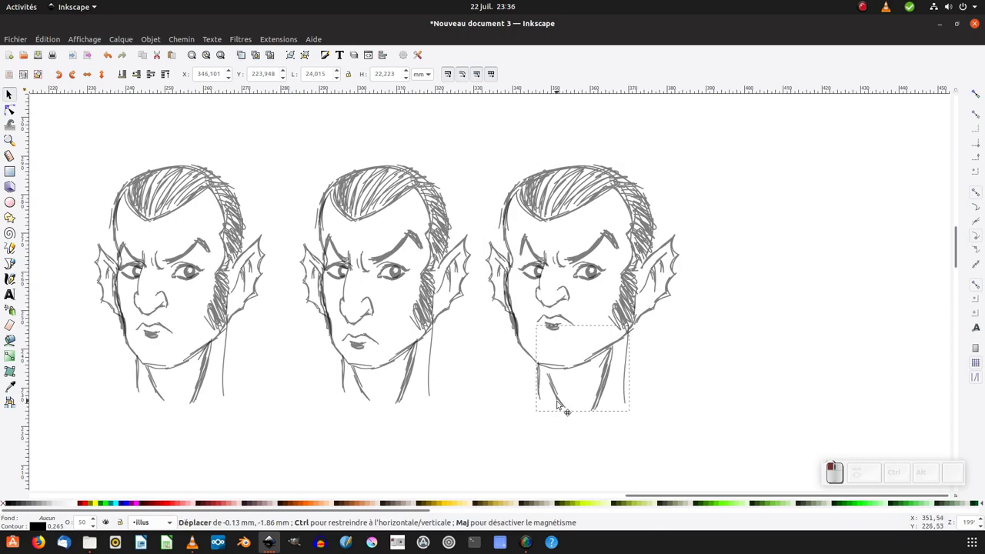
- Duplicate all paths of the widened third head and place the copy beside it as a fourth head
left_click_drag(645, 273, 618, 275)
mouse_move(729, 146)
left_mouse_down()
mouse_move(696, 166)
mouse_move(450, 469)
left_mouse_up()
mouse_move(438, 418)
left_mouse_down()
mouse_move(415, 367)
mouse_move(280, 335)
left_mouse_up()
key("ctrl+d")
left_click_drag(420, 198, 628, 195)
left_click_drag(600, 185, 568, 263)
scroll(567, 262, "up", 1)
scroll(580, 241, "right", 1)
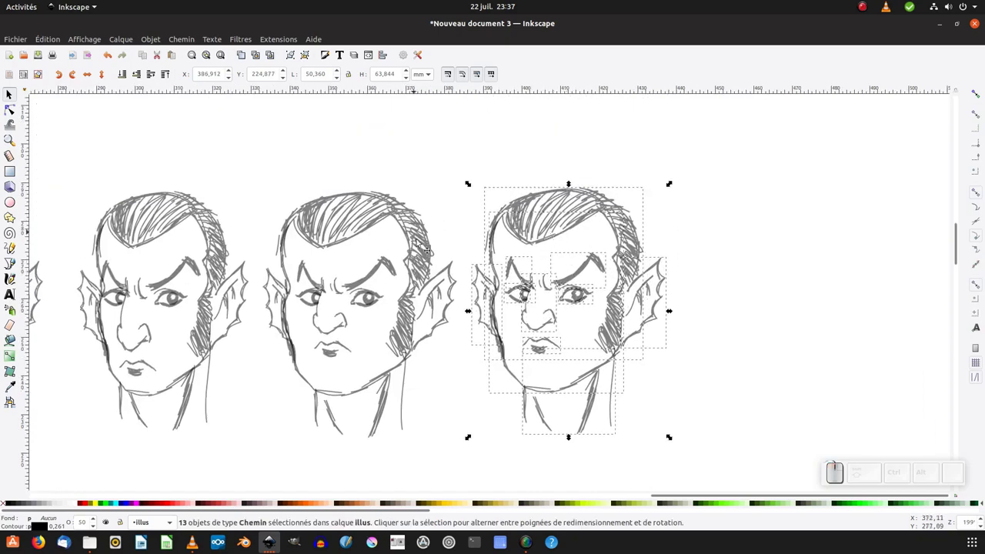
- Break apart the fourth head's combined paths into individual strokes and deselect them
left_click(182, 39)
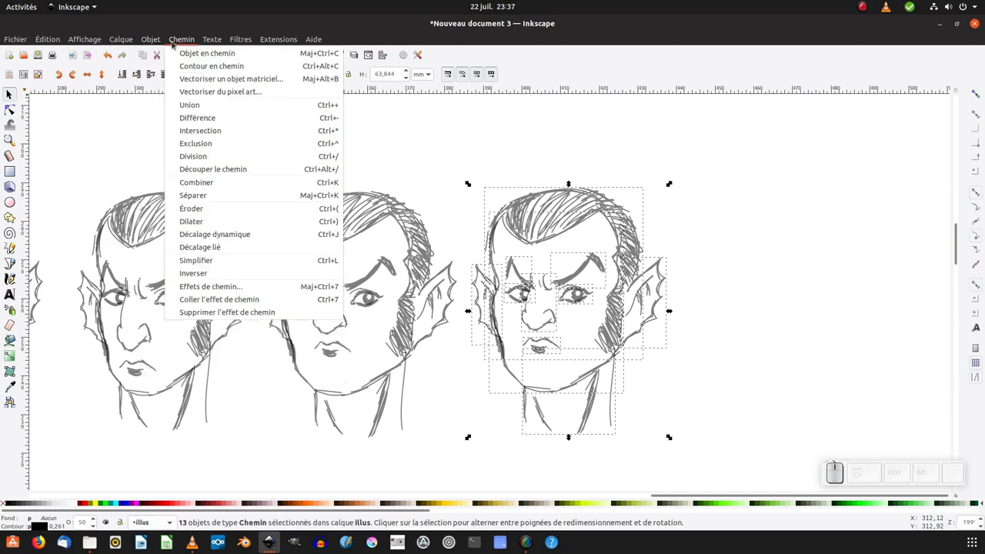
left_click(206, 195)
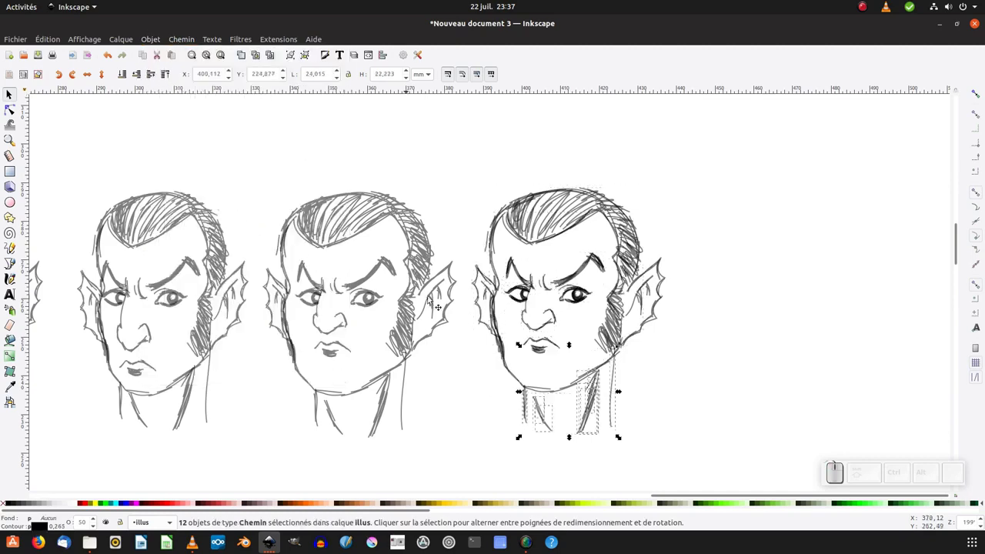
left_click(598, 314)
- Examine the overlapping strokes around the fourth head's eyes up close, and compare all four heads side by side
left_click_drag(506, 303, 512, 329)
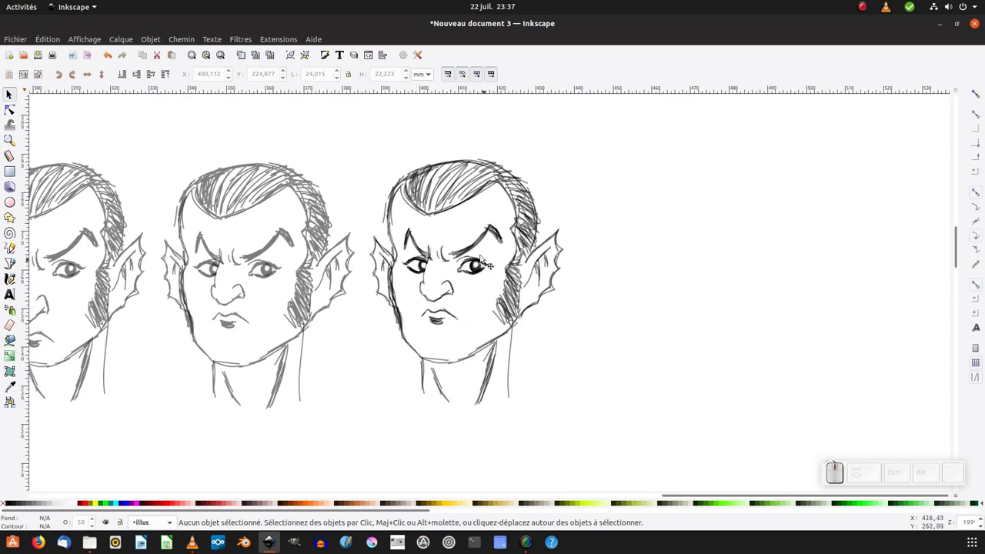
key("z")
left_click_drag(385, 238, 491, 283)
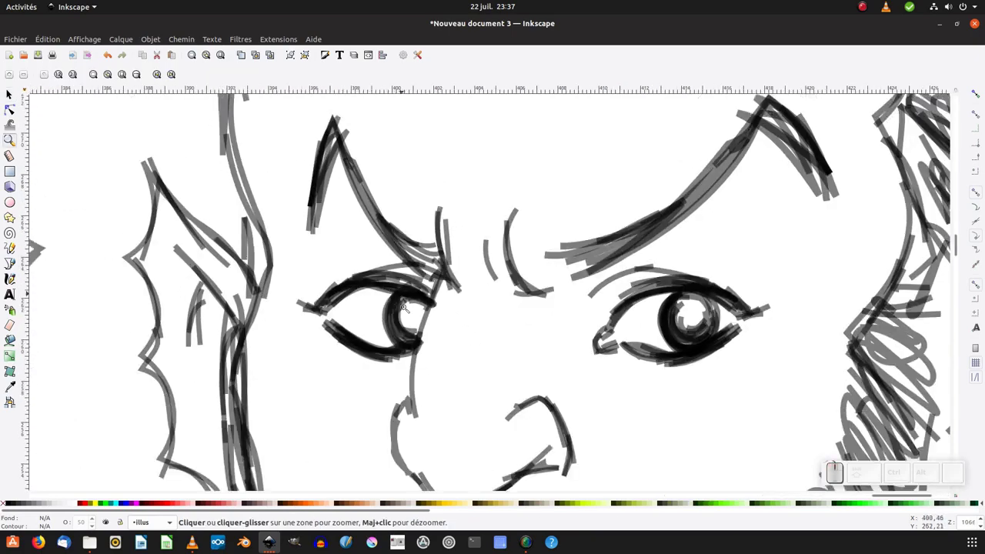
key("s")
scroll(394, 296, "down", 5)
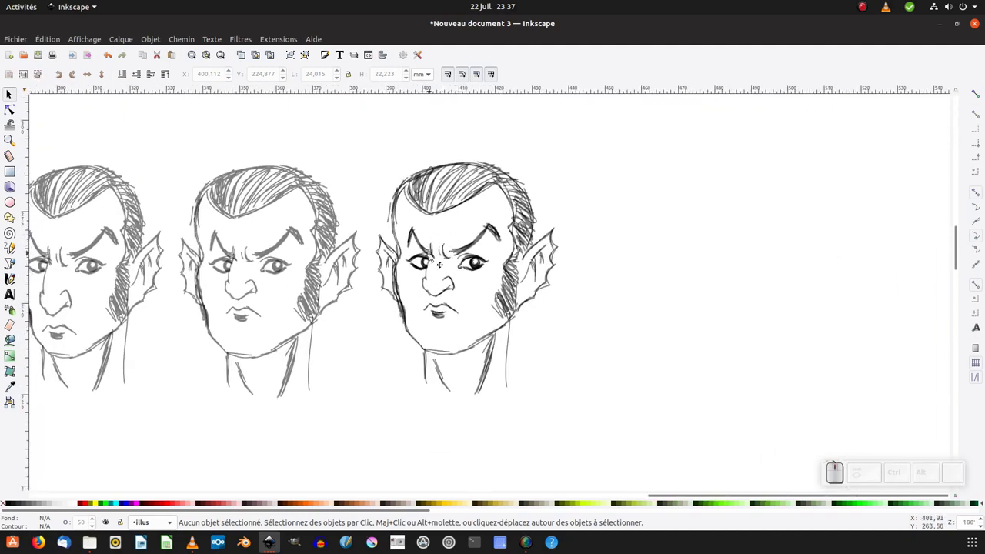
key("KP_Subtract")
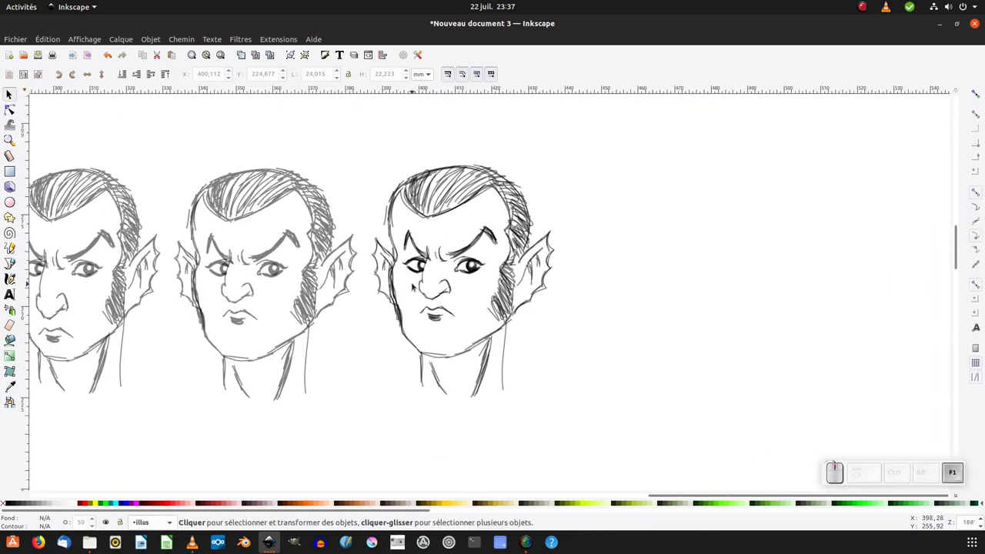
left_click_drag(266, 376, 305, 374)
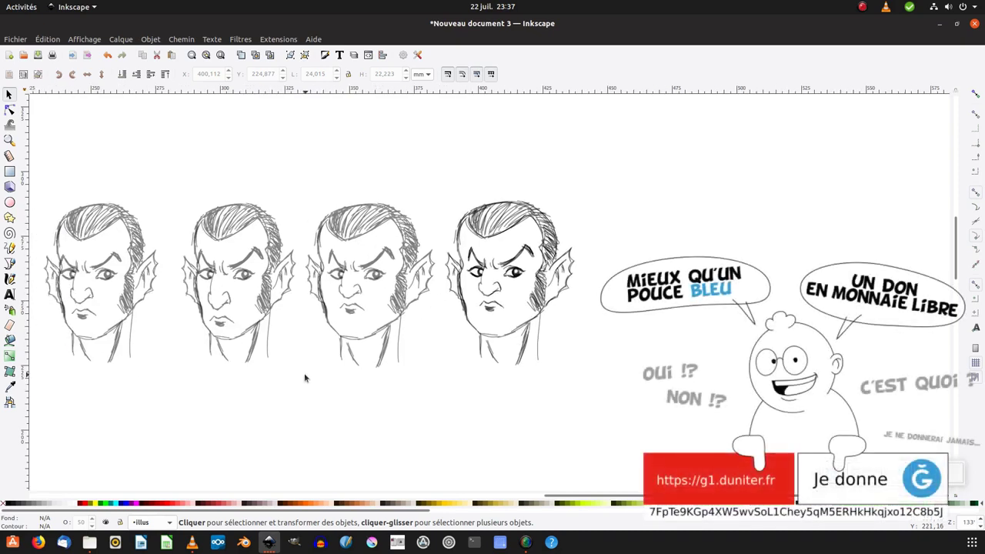